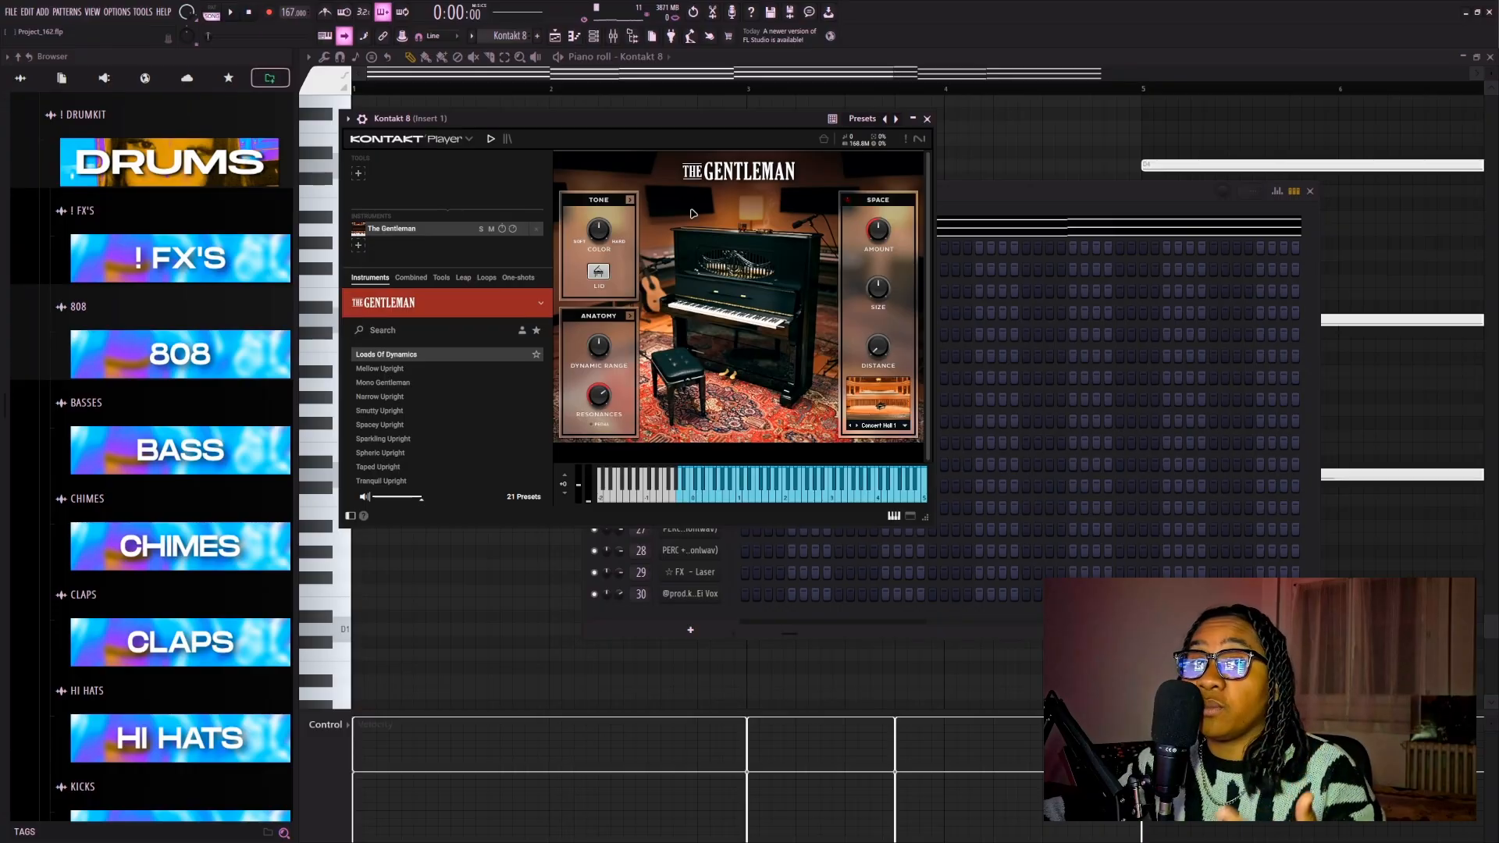
Close the Kontakt 8 plugin and channel rack windows and examine the bar-by-bar note groups of the Kontakt 8 progression in the piano roll
click(929, 118)
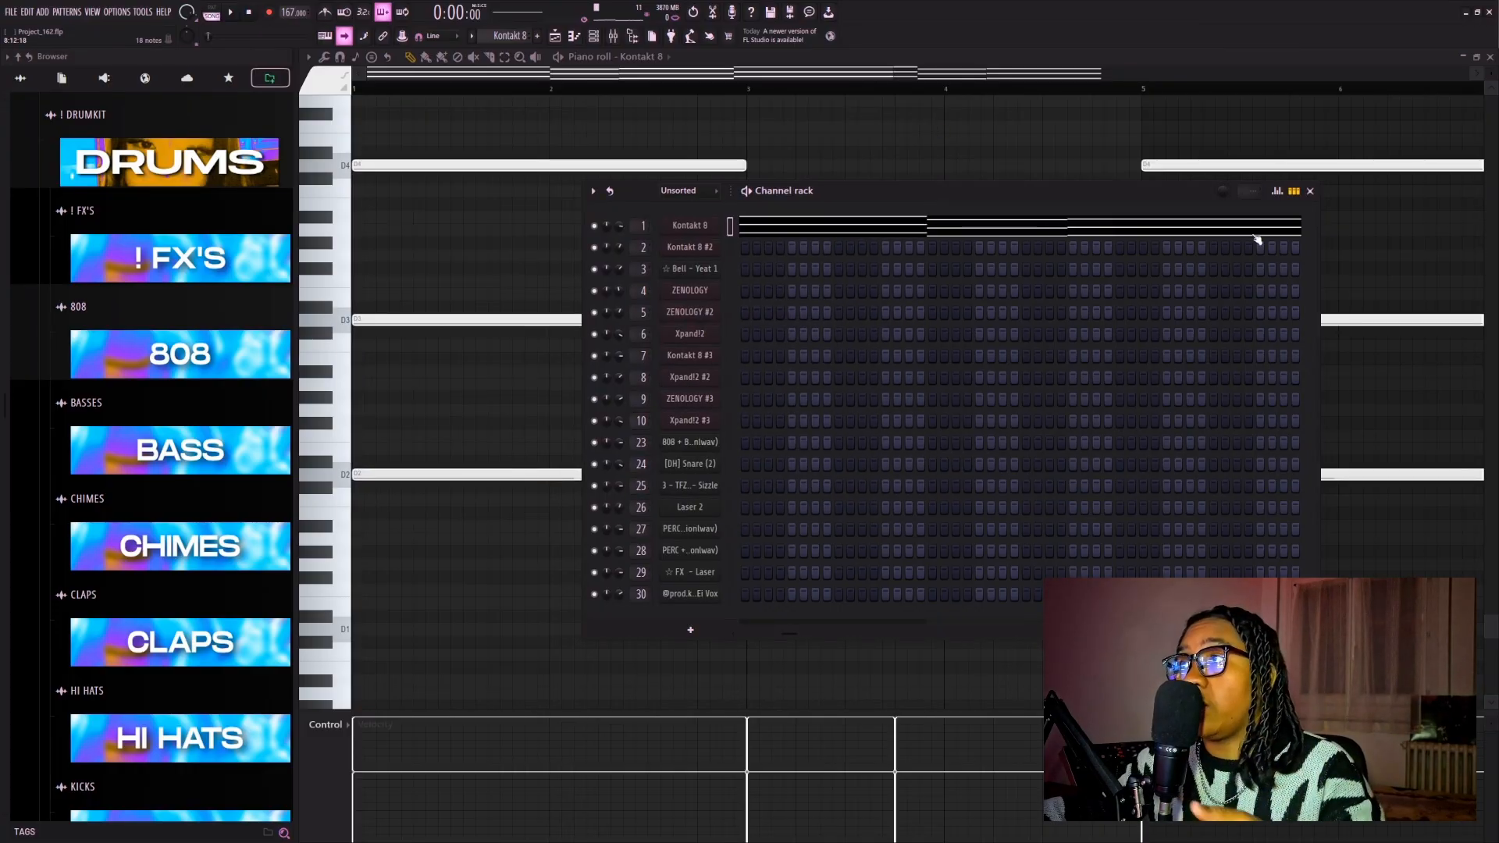
click(1313, 193)
scroll(981, 319, down, 4)
drag(1105, 121, 360, 544)
drag(431, 120, 388, 499)
drag(587, 188, 574, 558)
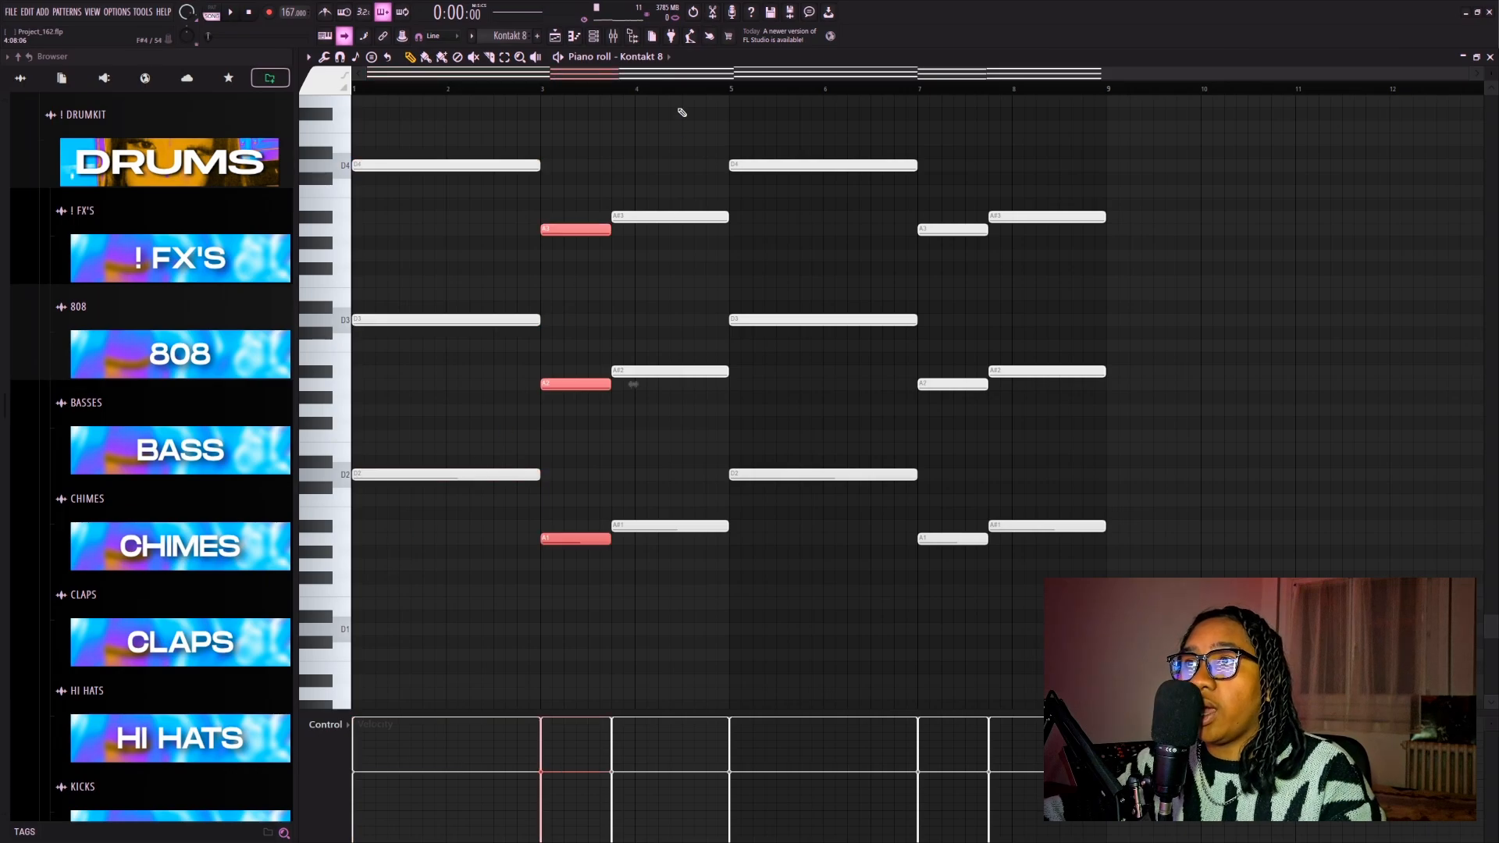
drag(670, 135, 615, 625)
ctrl+click(500, 235)
scroll(375, 235, up, 4)
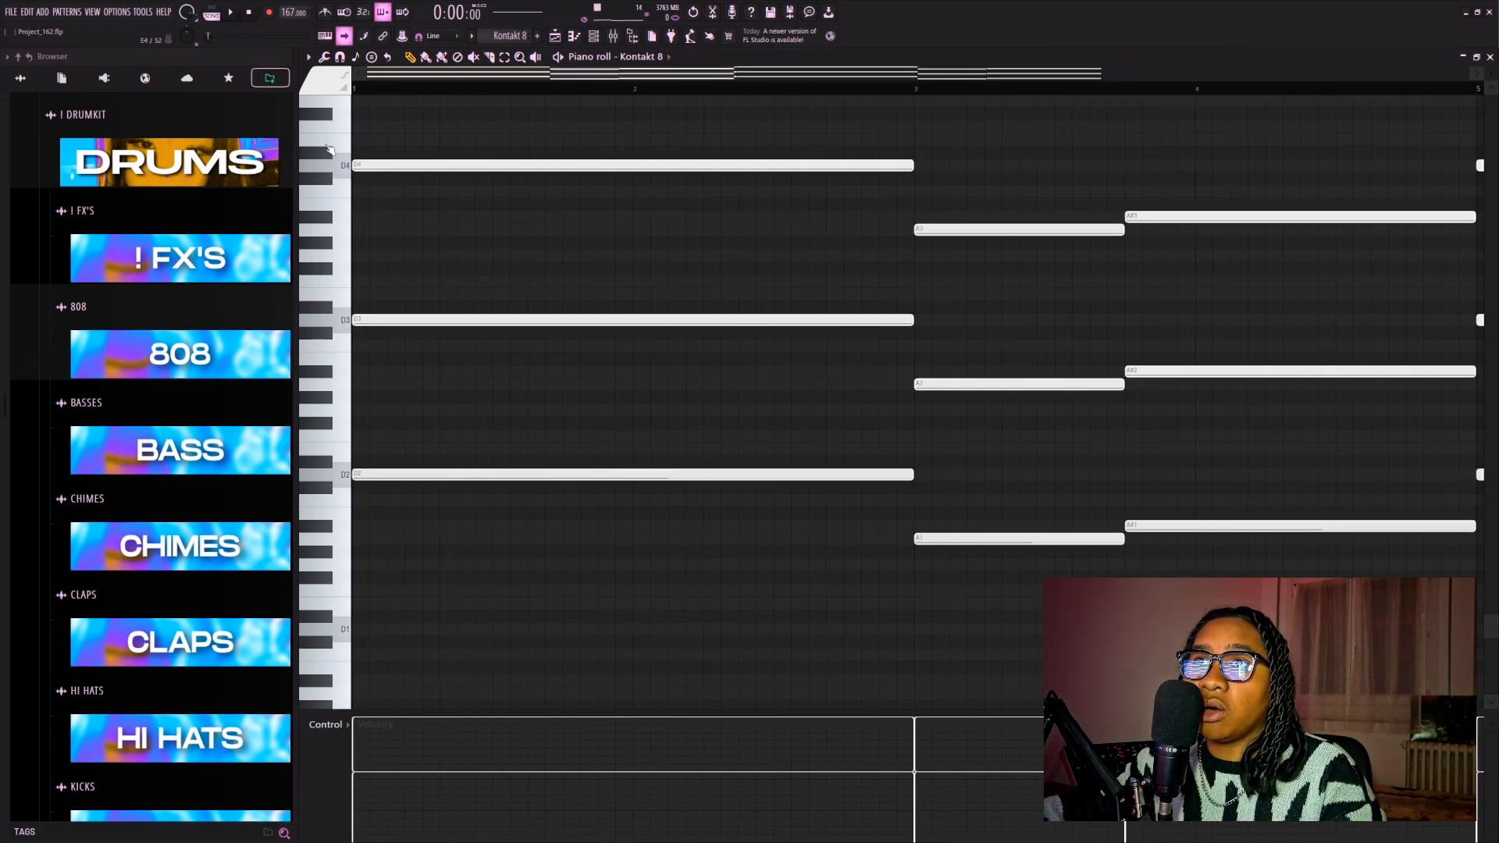
scroll(360, 108, up, 3)
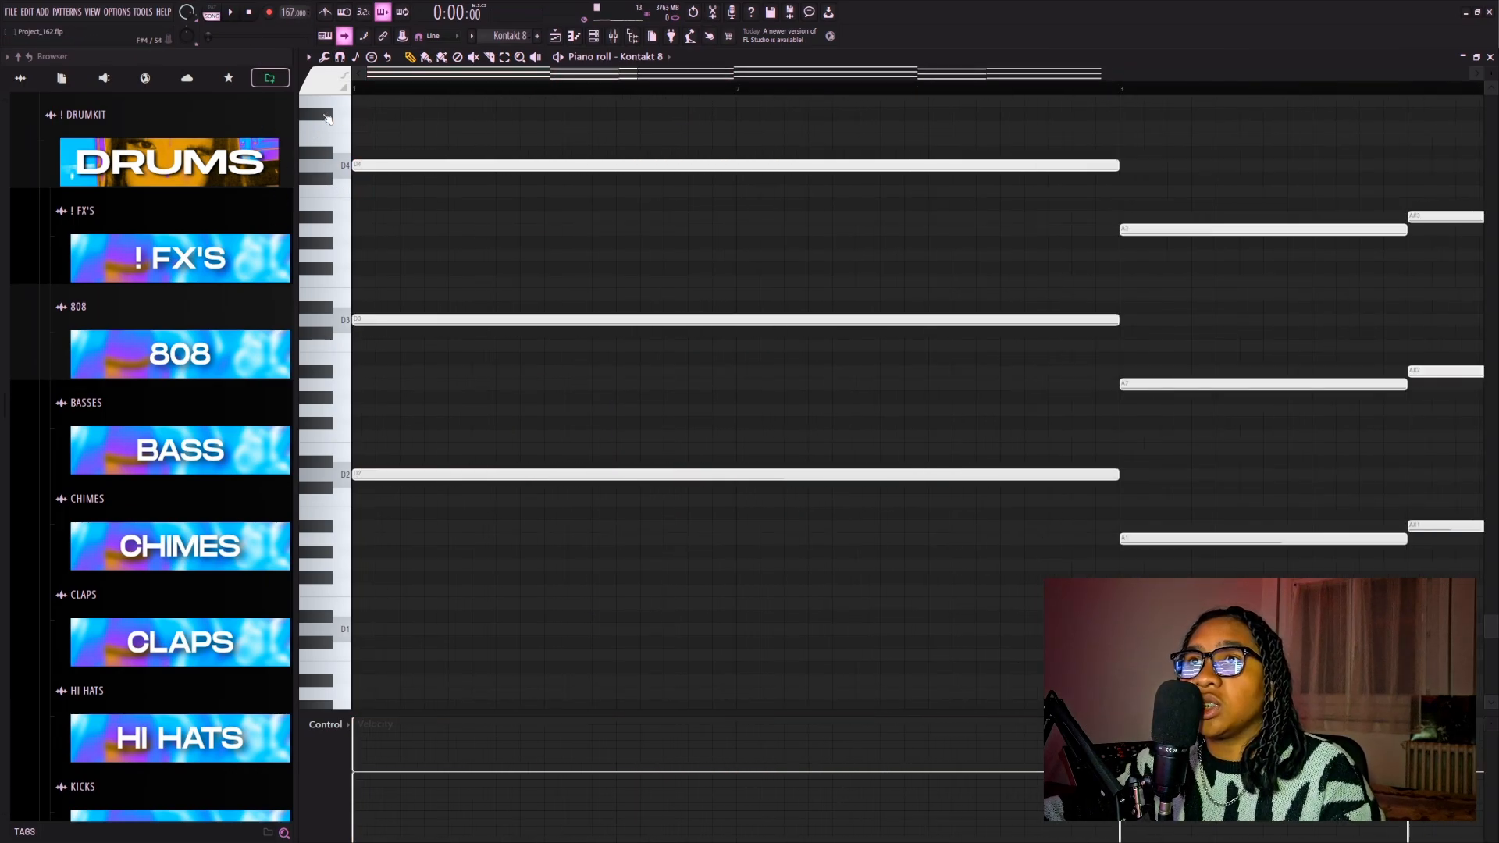
Highlight the middle, upper and lower octave layers of the progression's first four bars, and play the pattern
drag(936, 352, 652, 497)
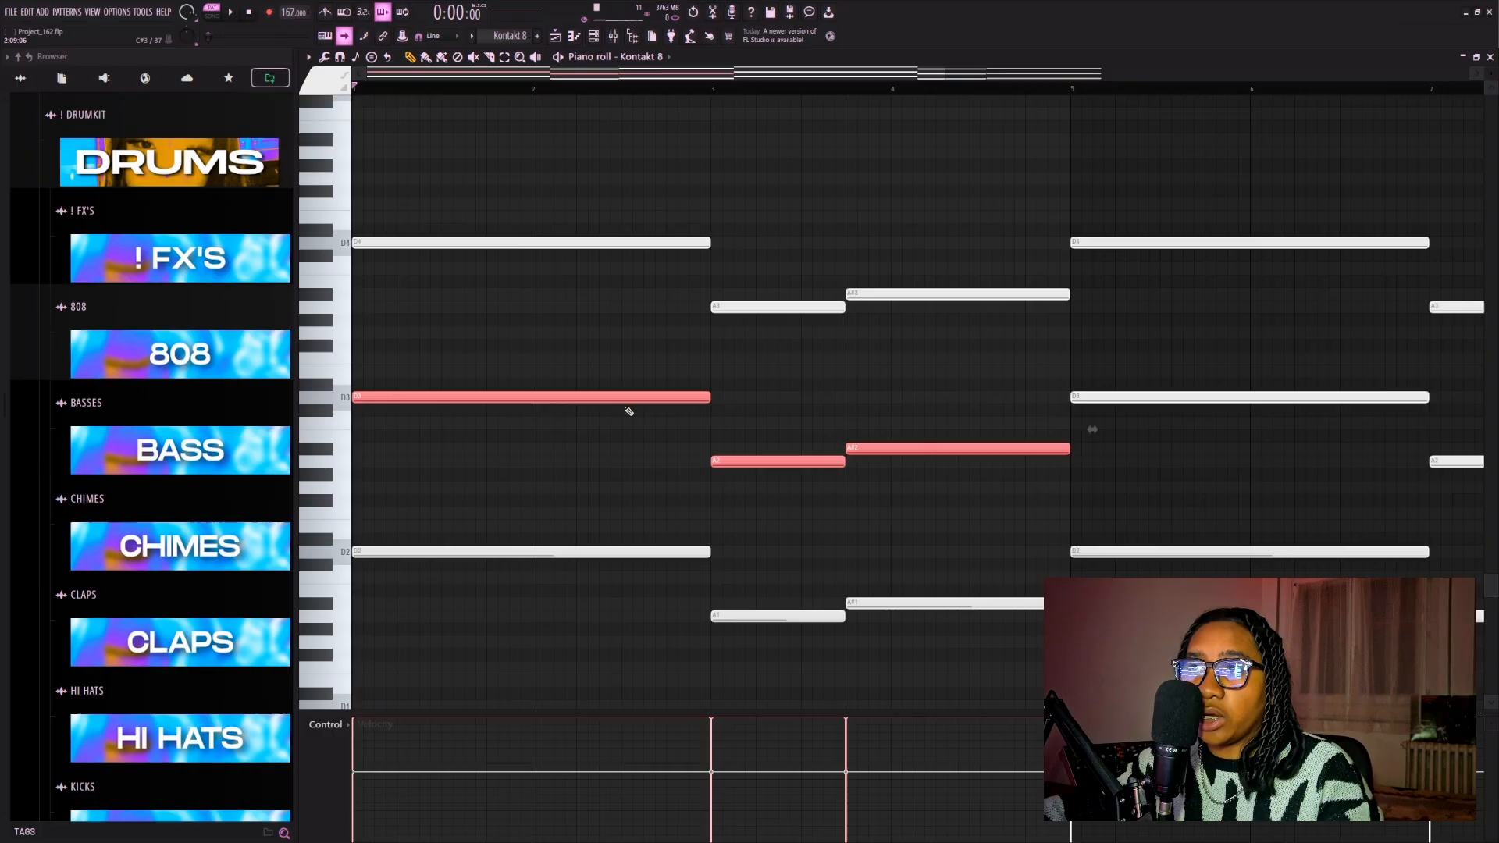
drag(623, 228, 890, 332)
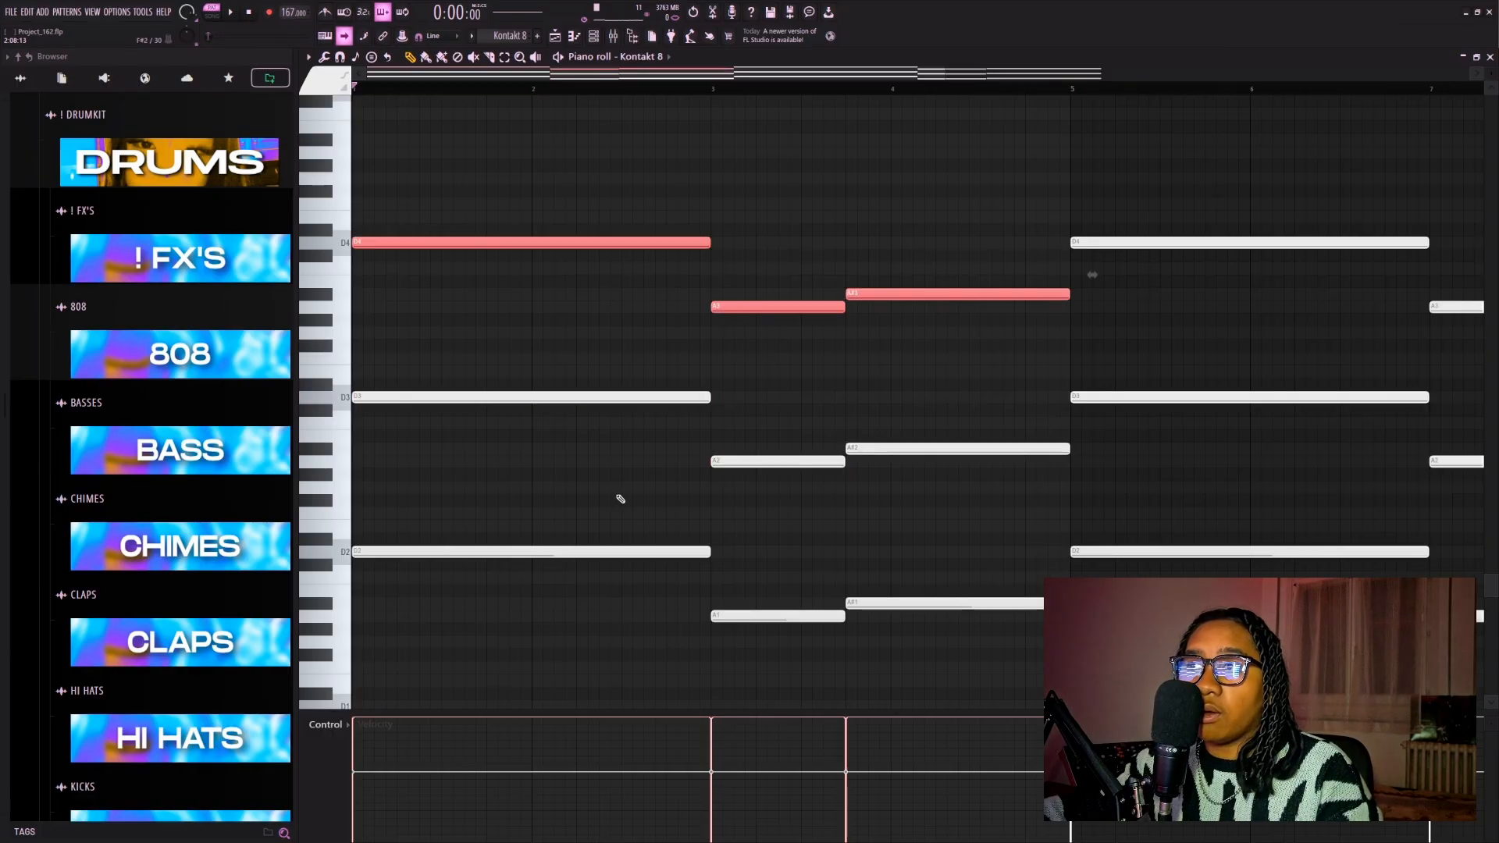
drag(622, 506, 912, 653)
drag(529, 496, 902, 631)
drag(898, 197, 559, 352)
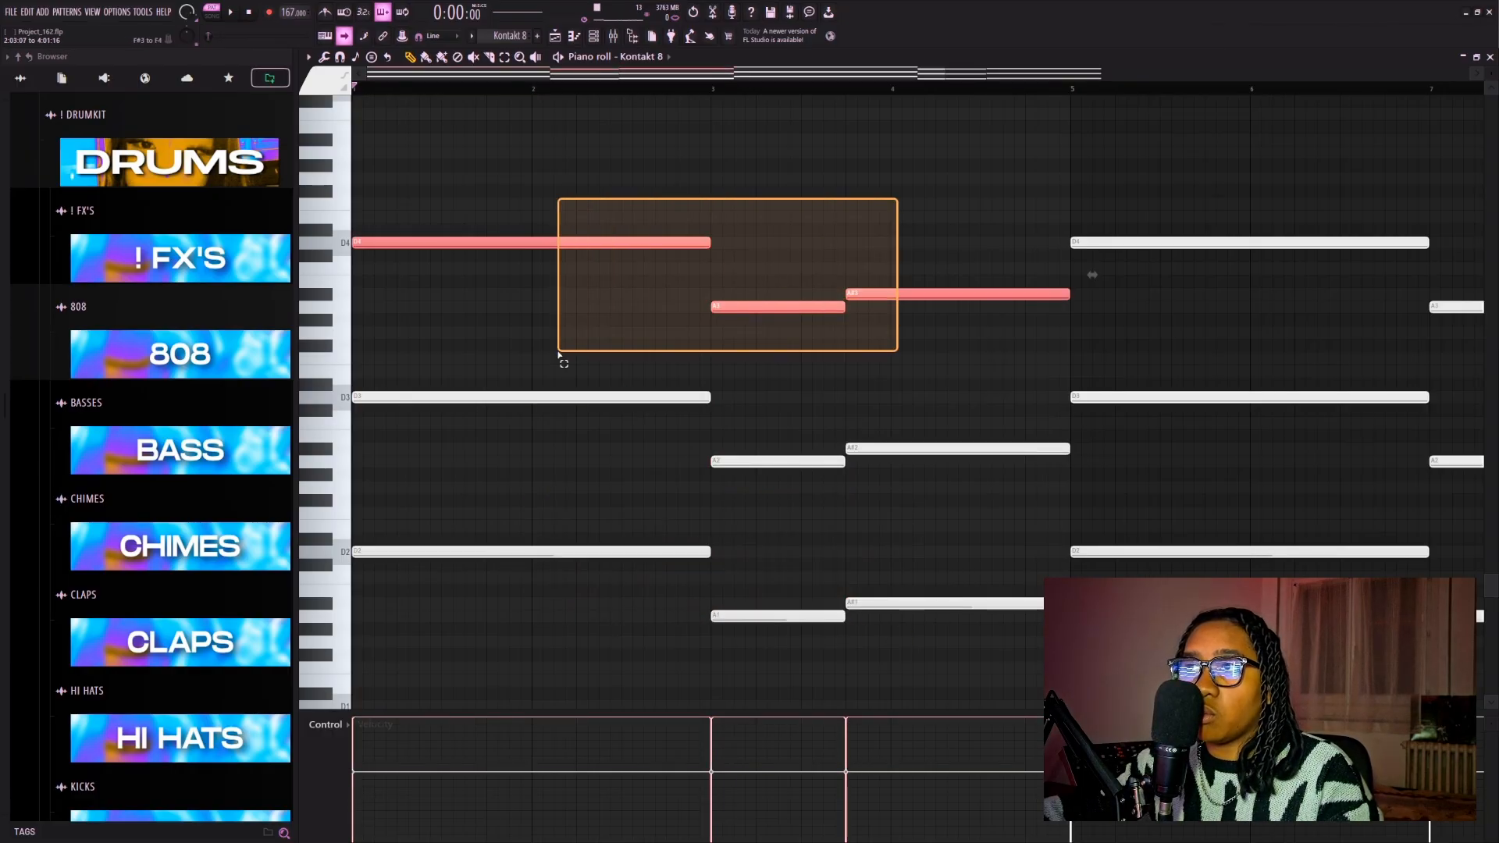
drag(657, 444, 659, 468)
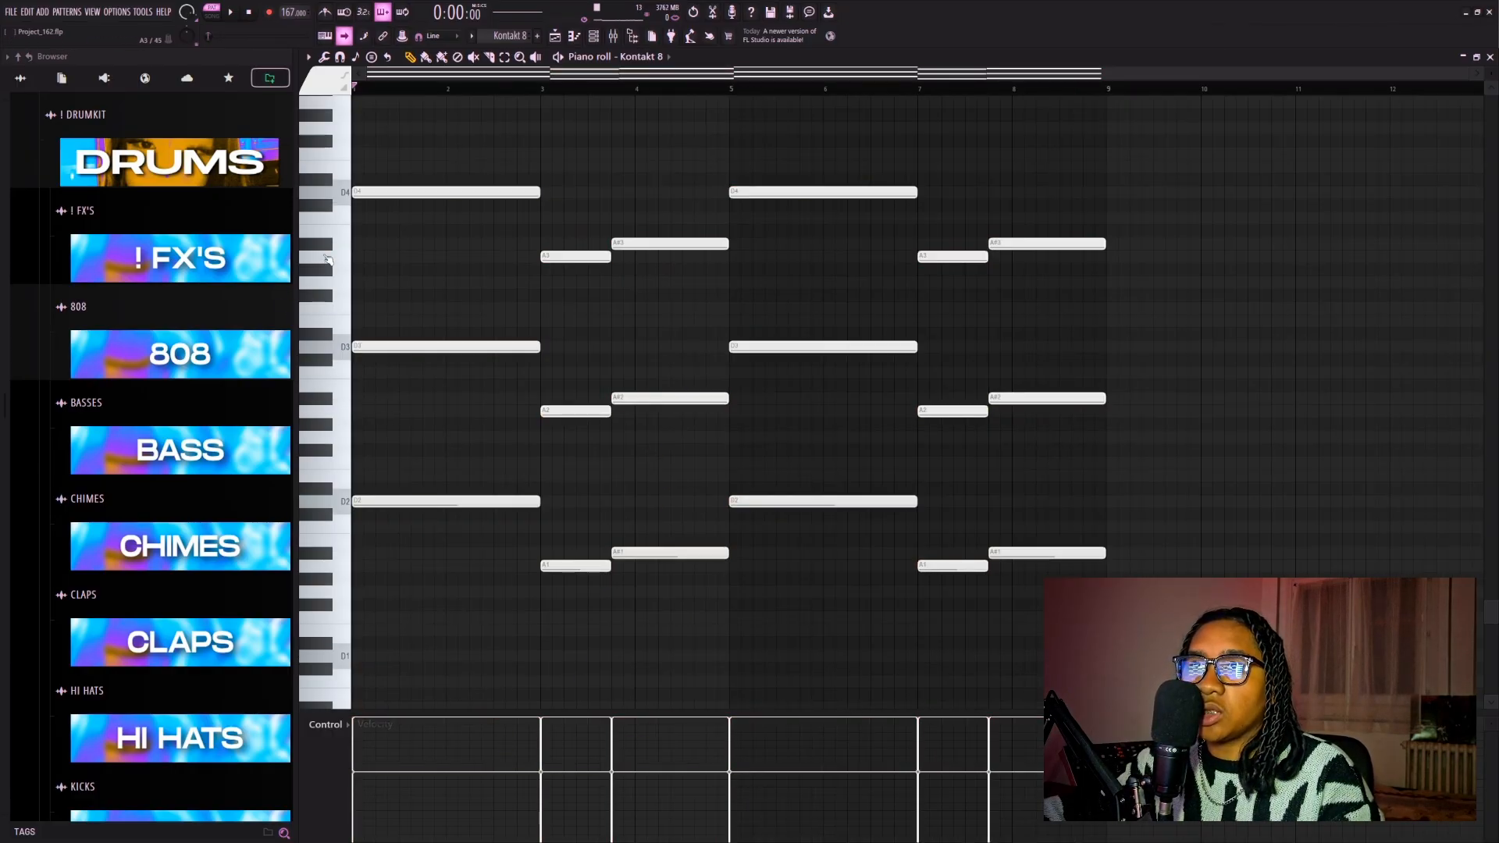
scroll(341, 214, up, 4)
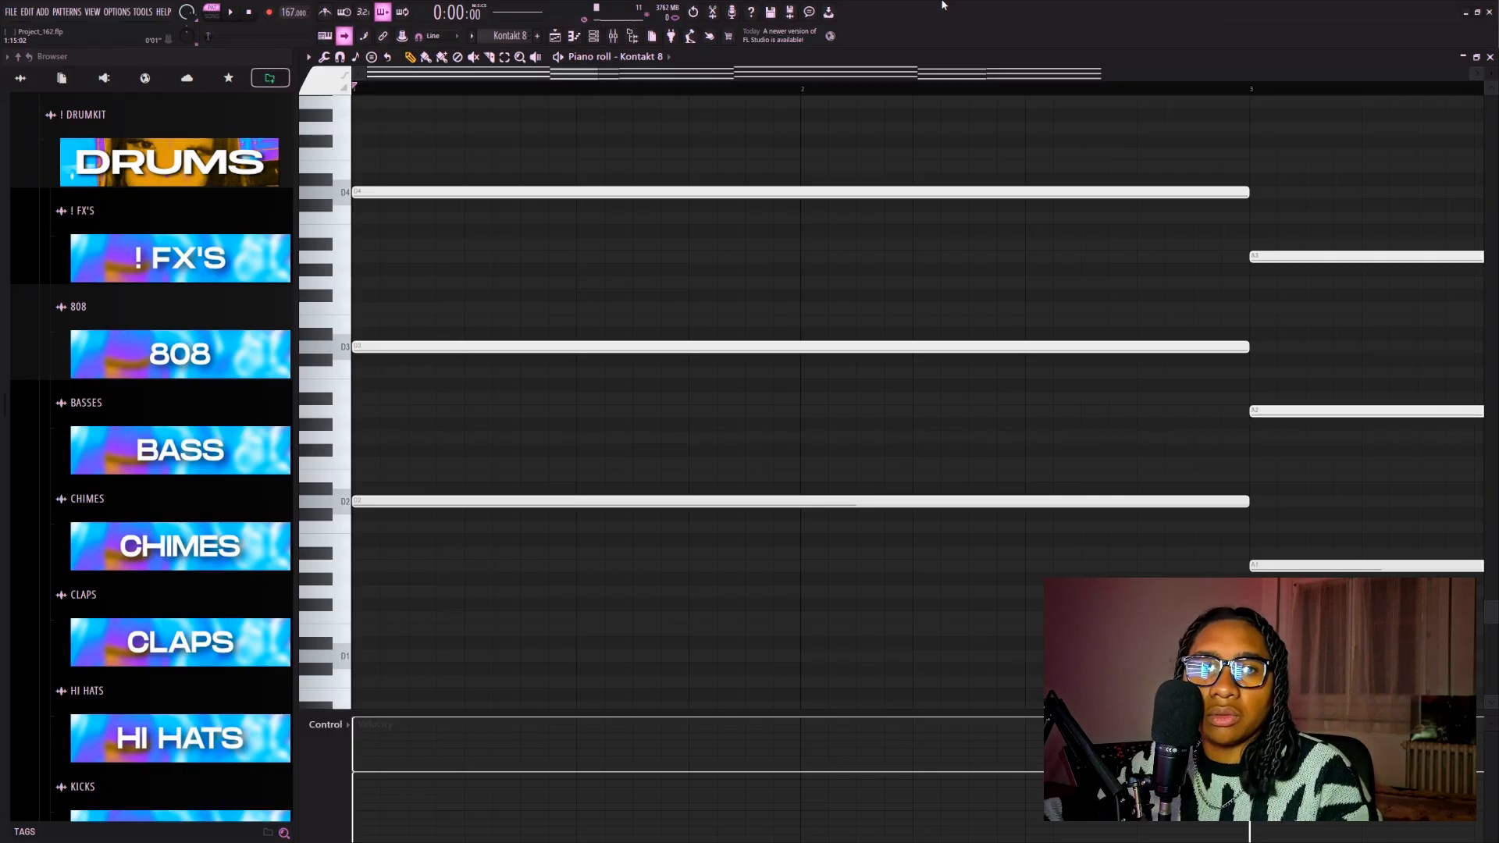
key(space)
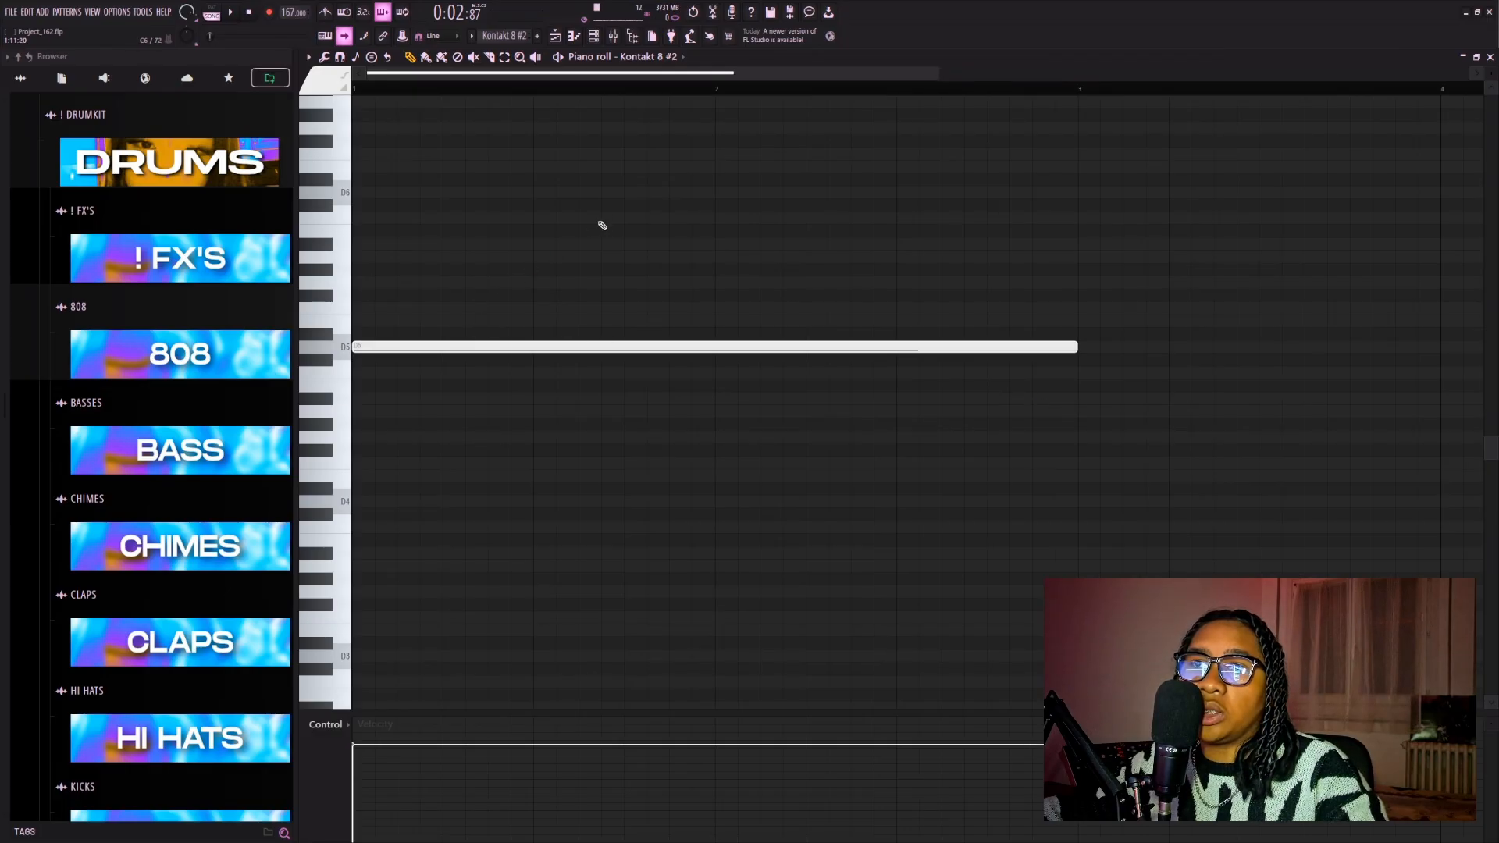
Add an A4 note in bar 3 and an A#4 note in bar 4 following the D5 note in Kontakt 8 #2
key(ctrl+a)
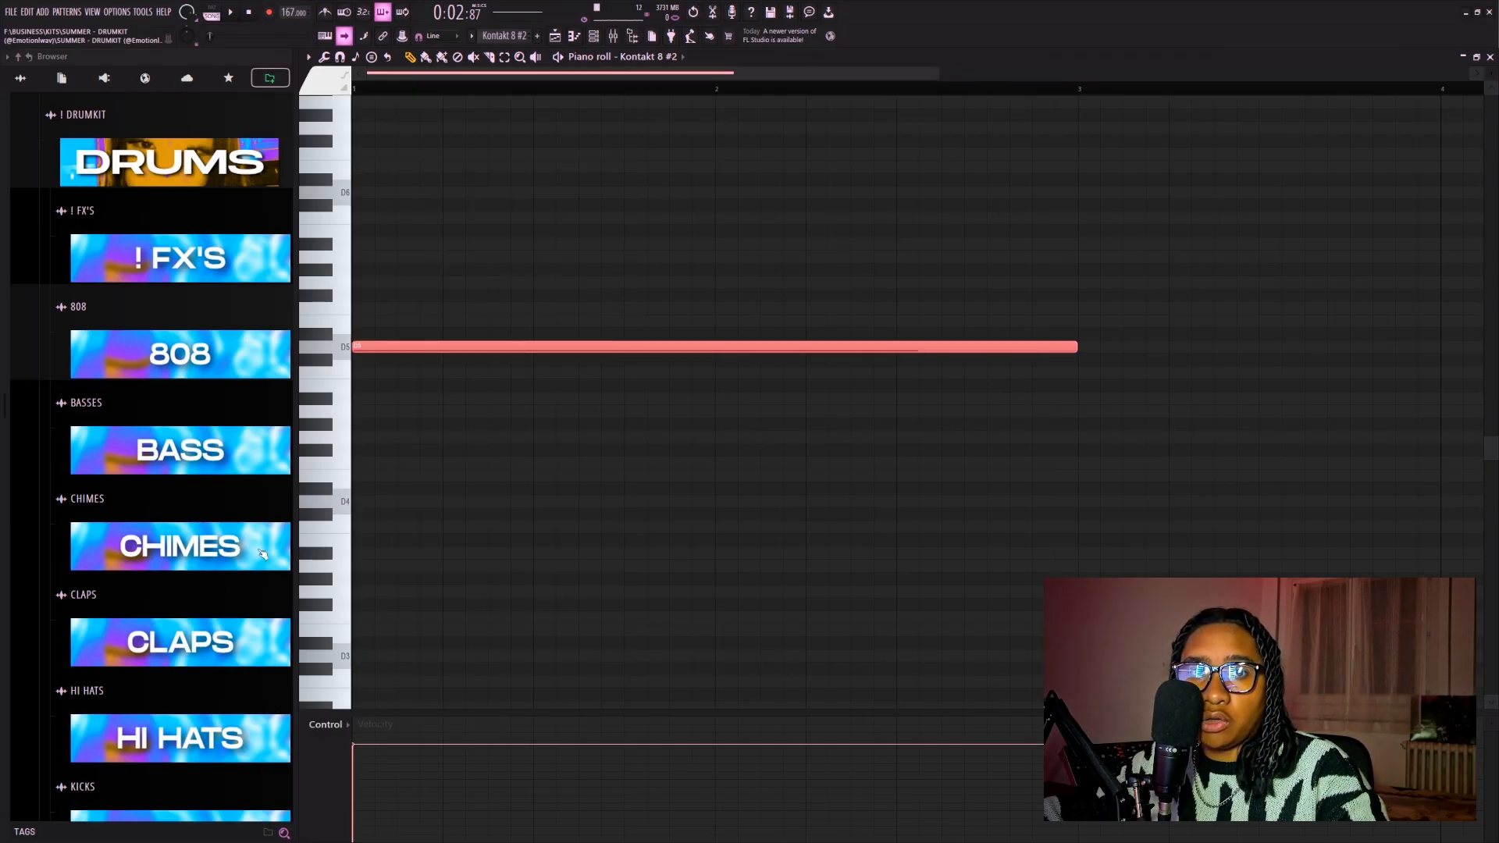
scroll(391, 394, down, 2)
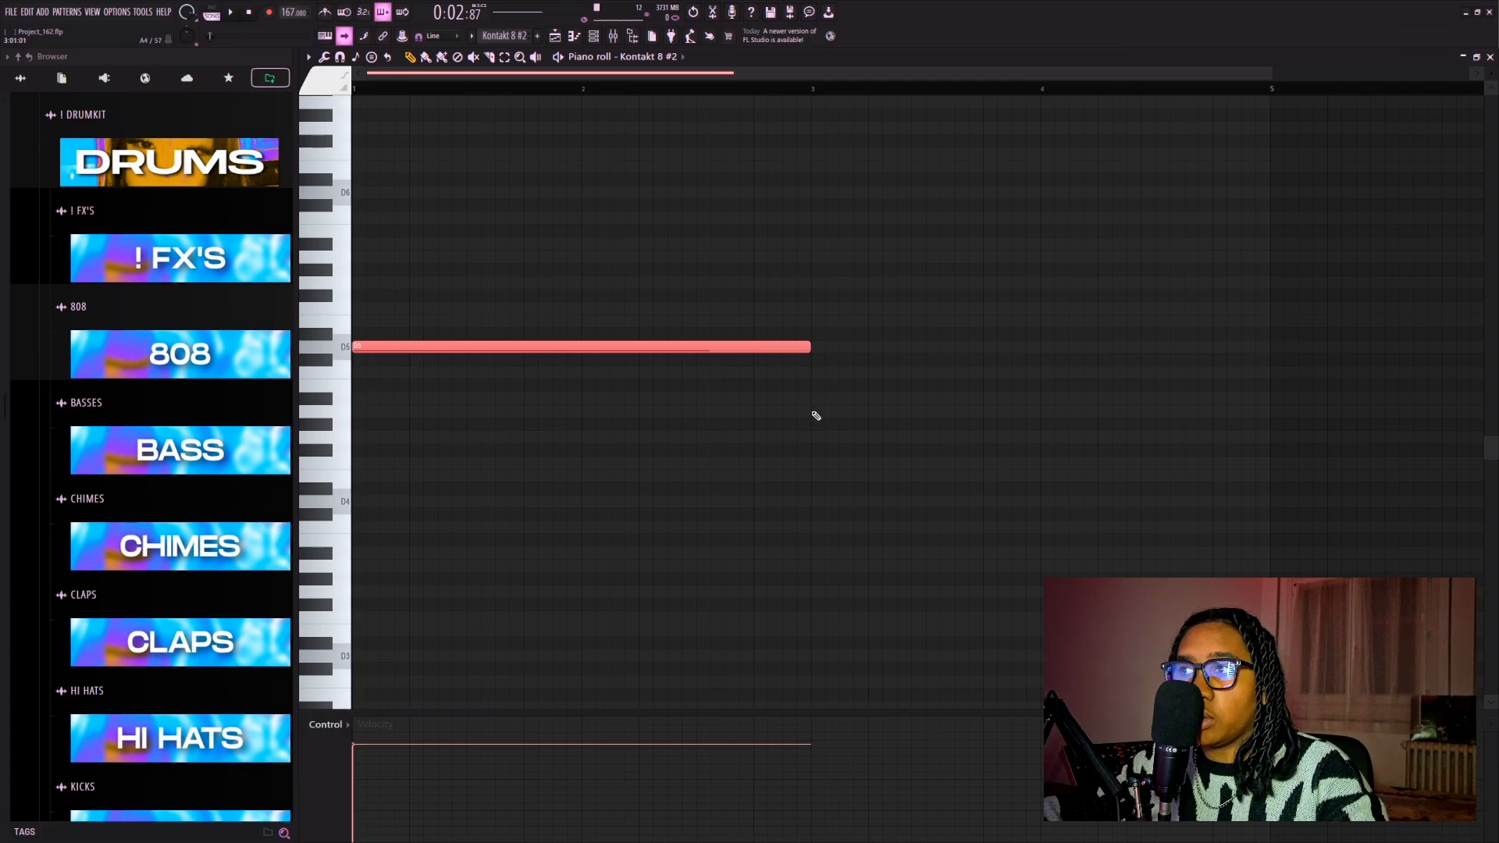
drag(1250, 425, 1273, 404)
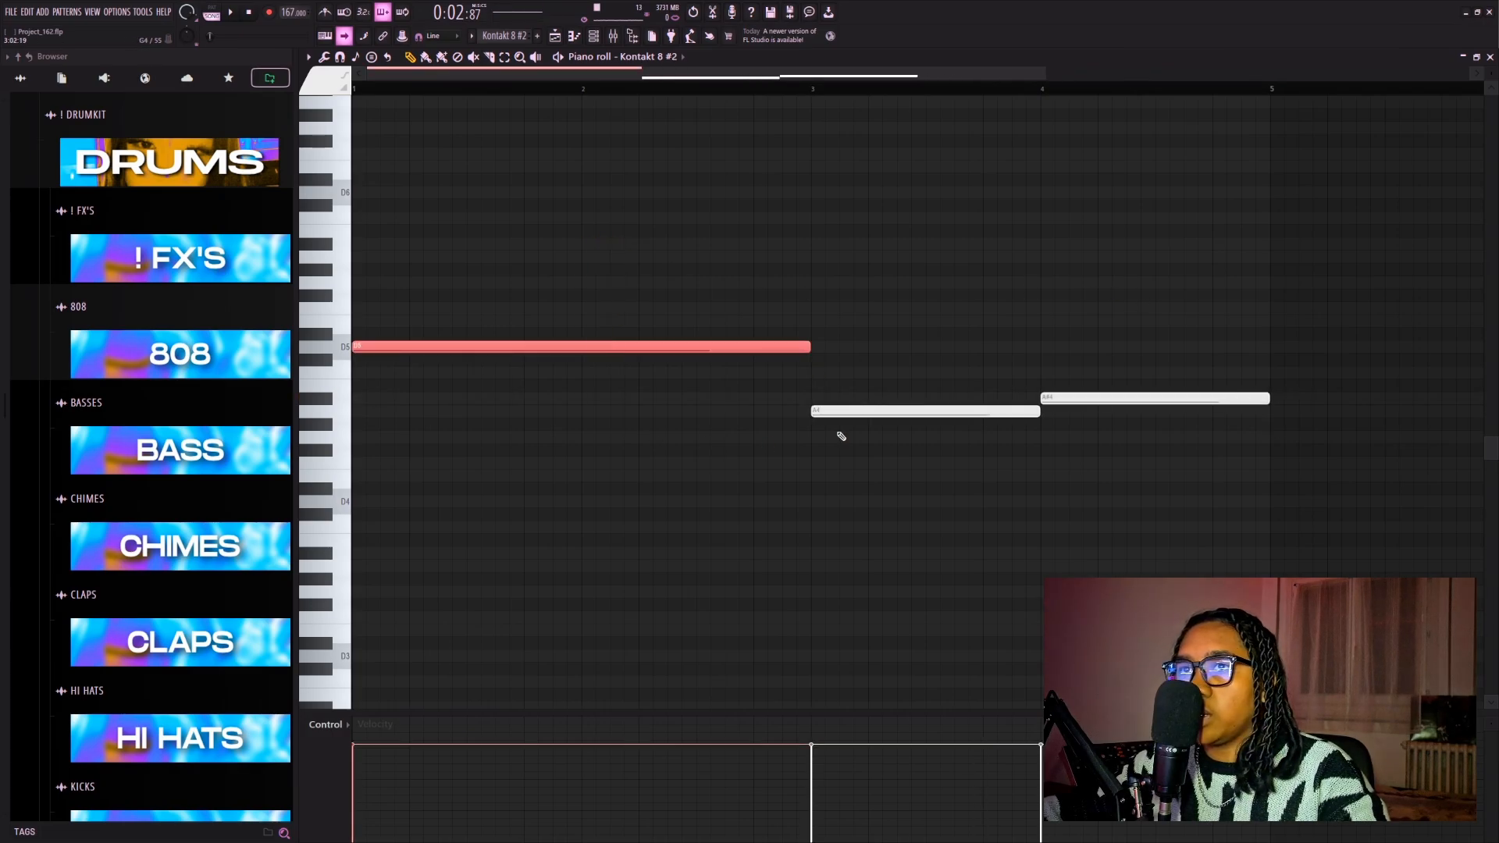
drag(1037, 328, 1138, 495)
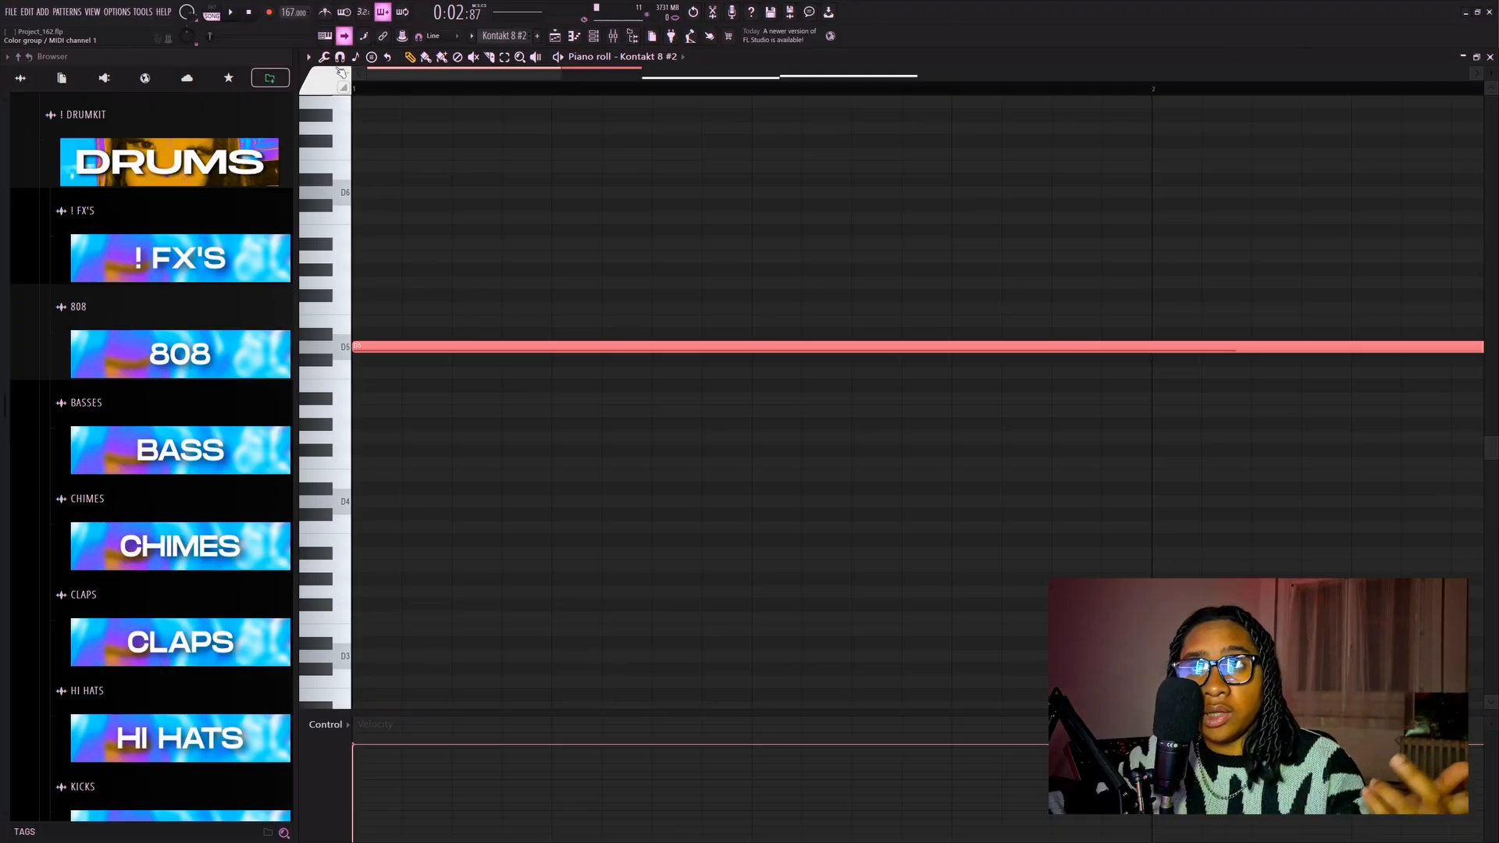
Choose D as the root note for the piano roll's scale highlighting
click(308, 57)
mouse_move(337, 125)
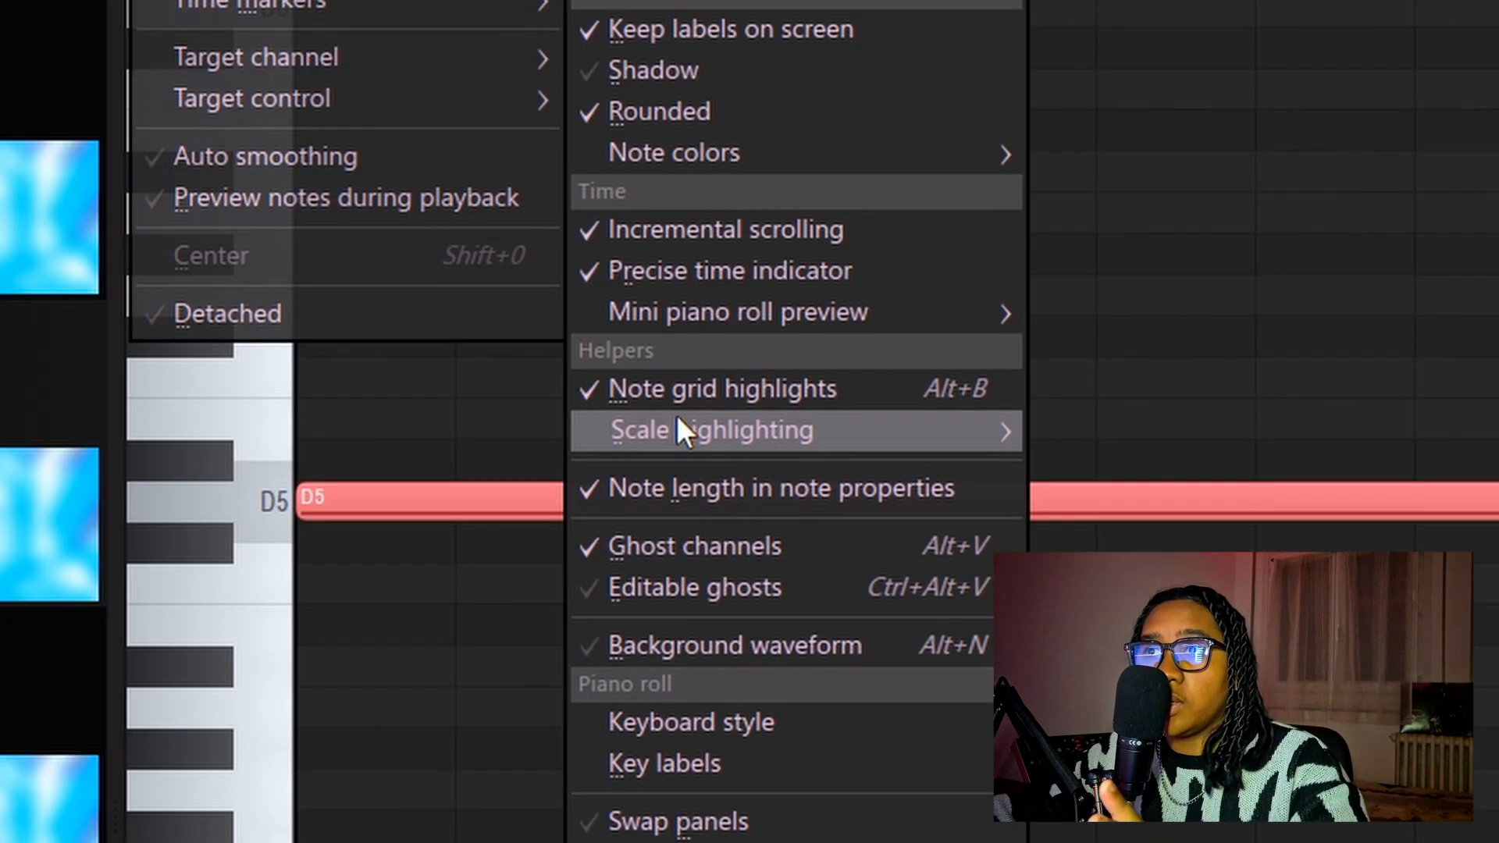
mouse_move(680, 429)
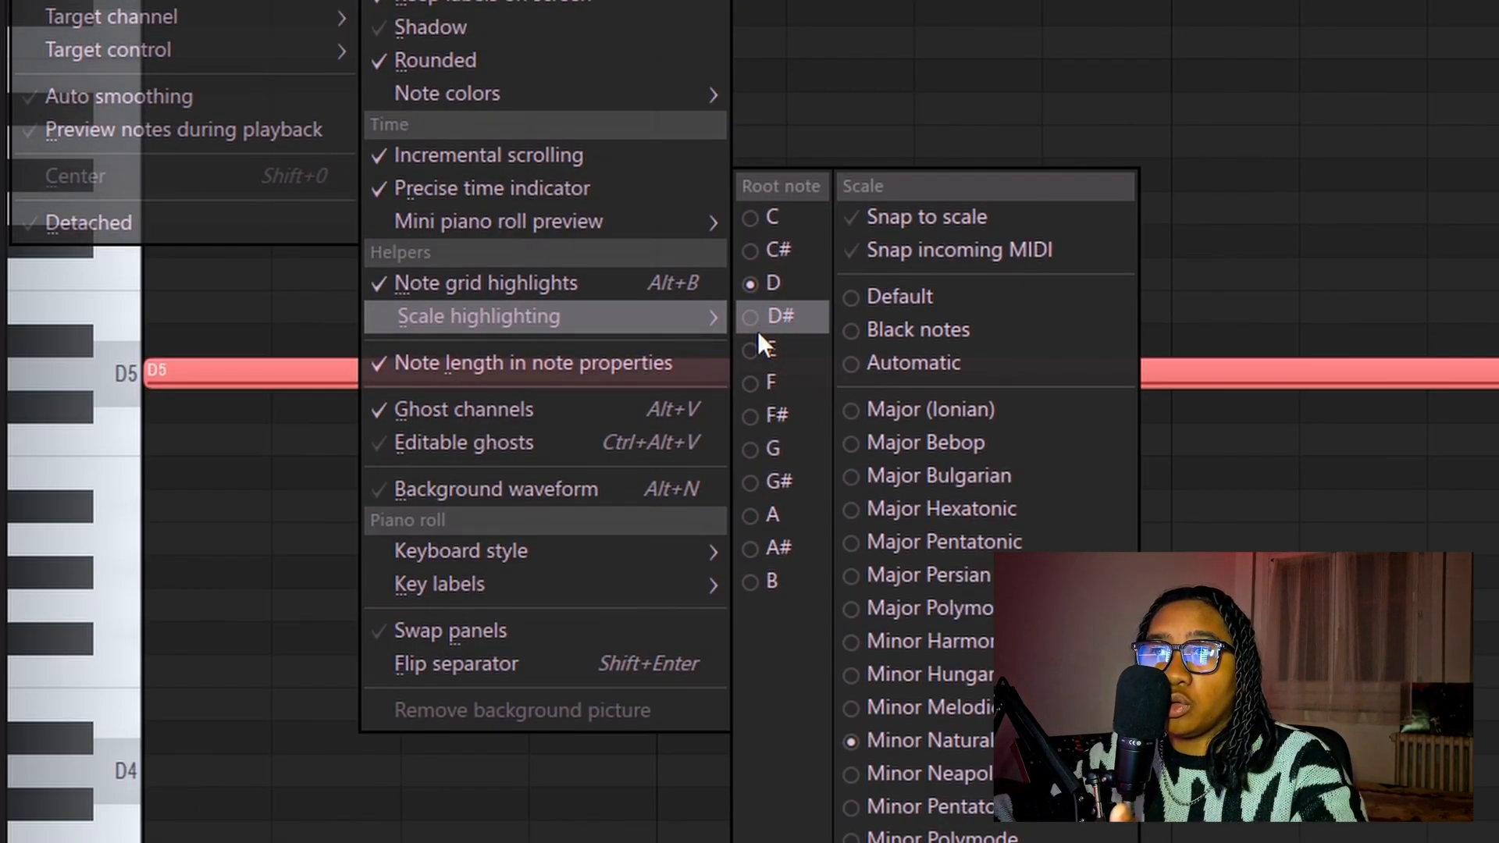
click(777, 286)
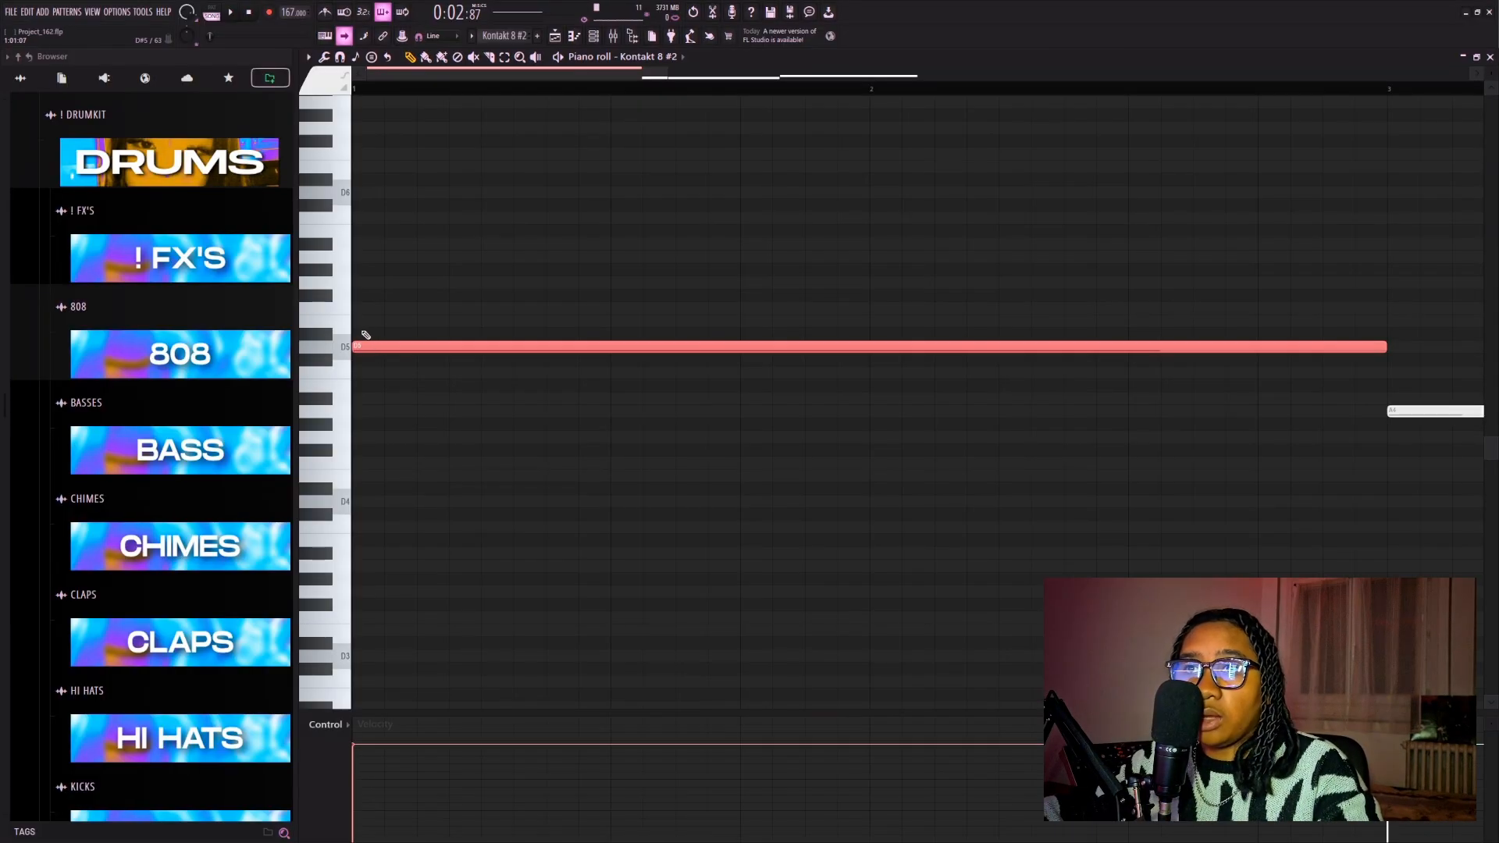
Stack F5, A5 and C6 above the opening D5 note to form a four-note chord
scroll(361, 336, up, 1)
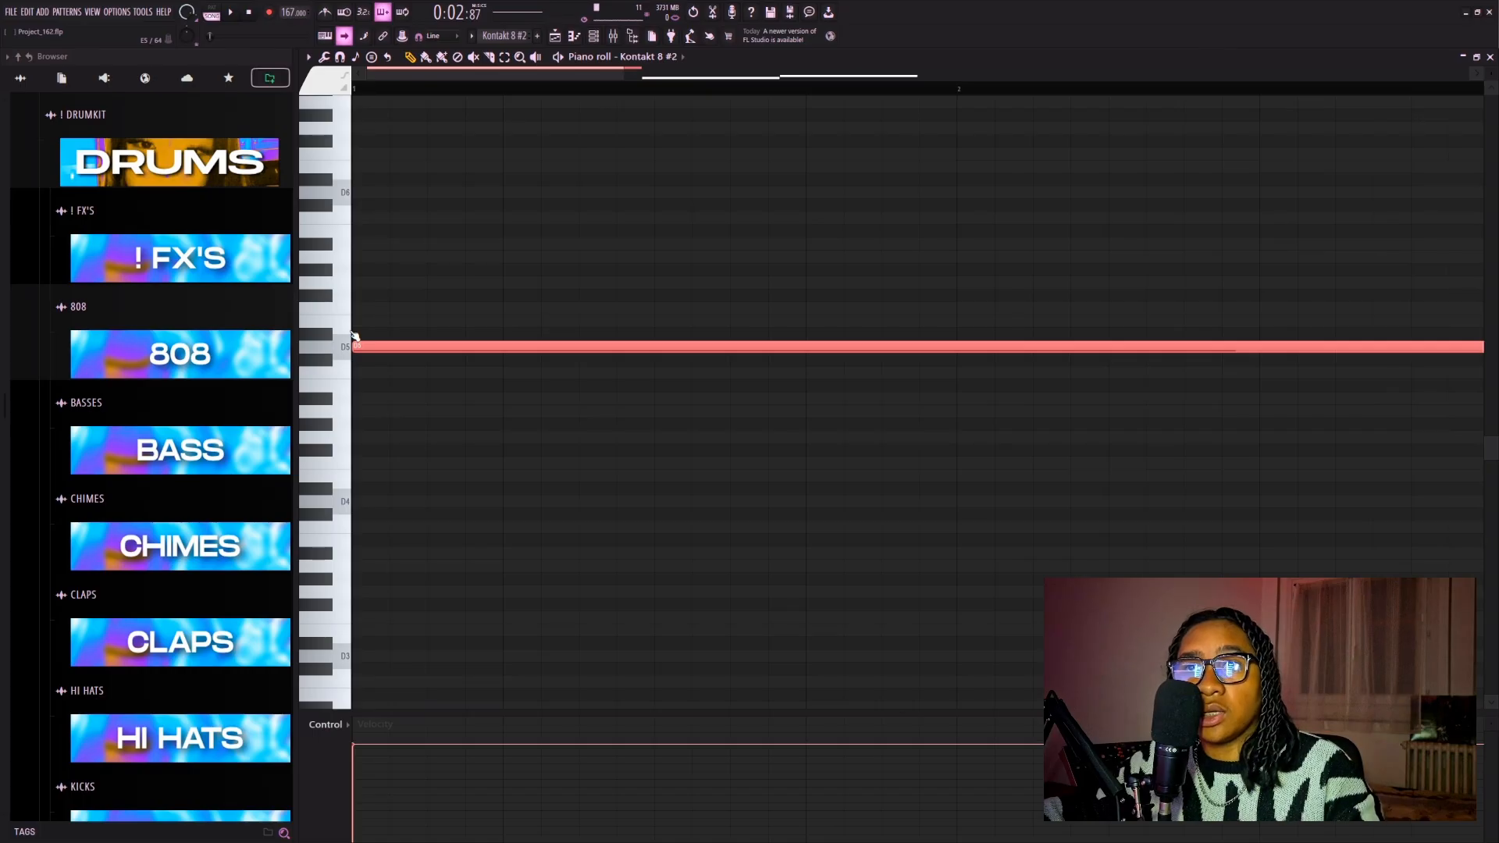
click(375, 321)
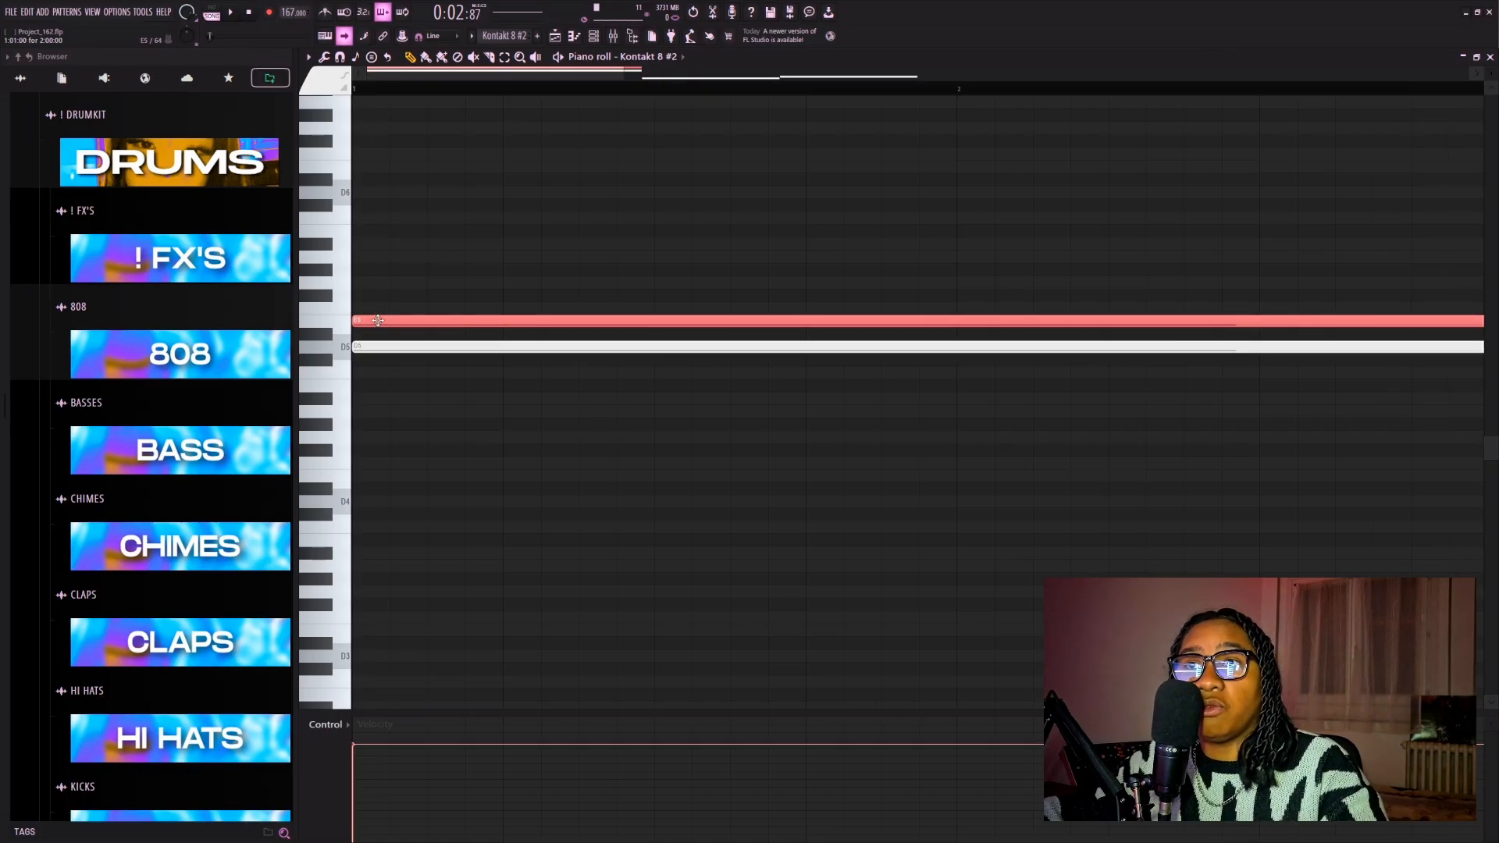
key(shift+Up)
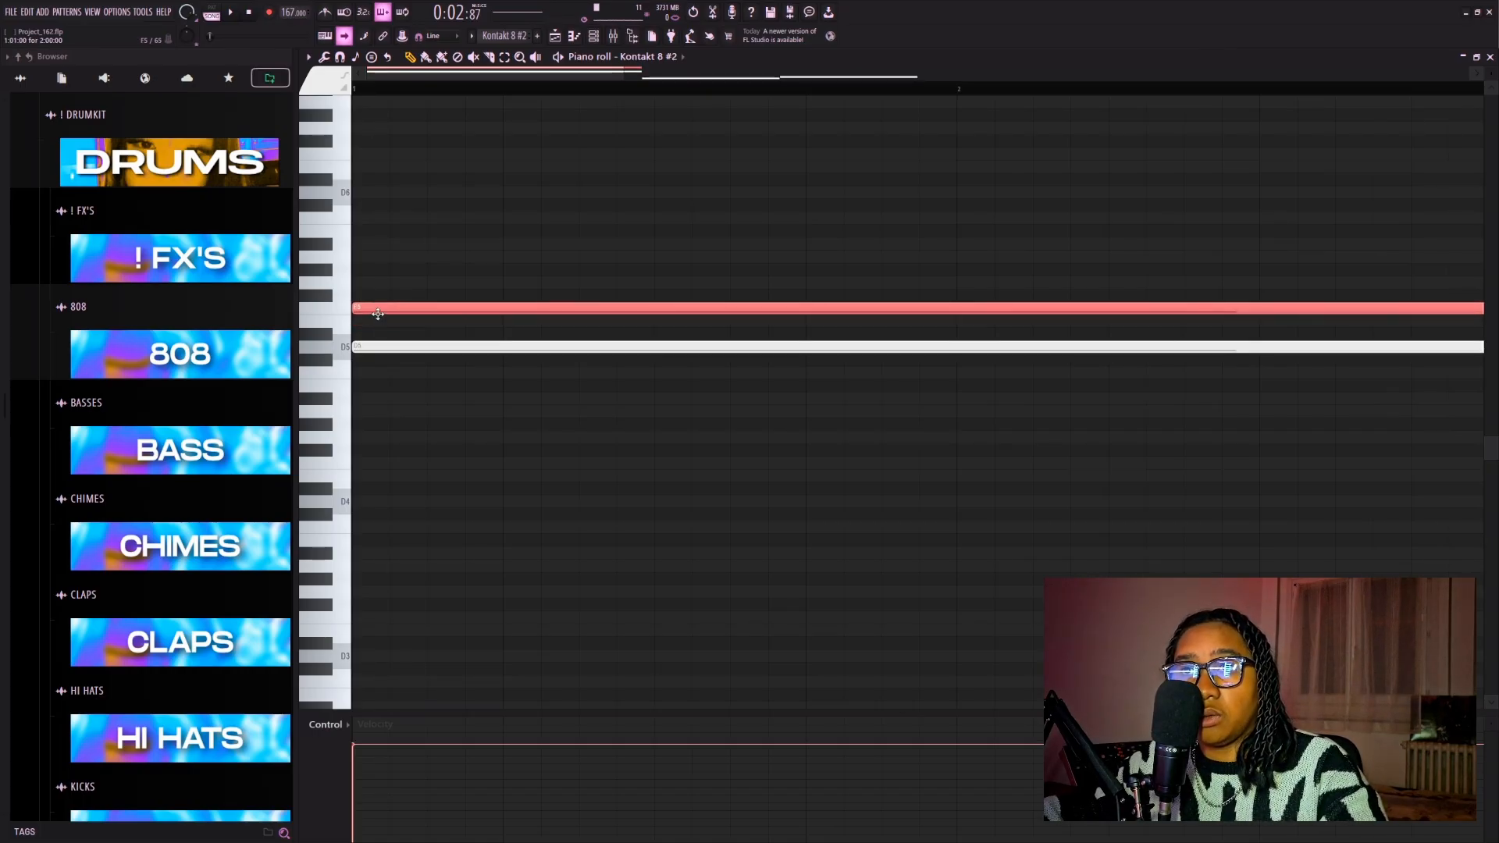
click(382, 283)
drag(380, 285, 389, 216)
scroll(402, 289, down, 4)
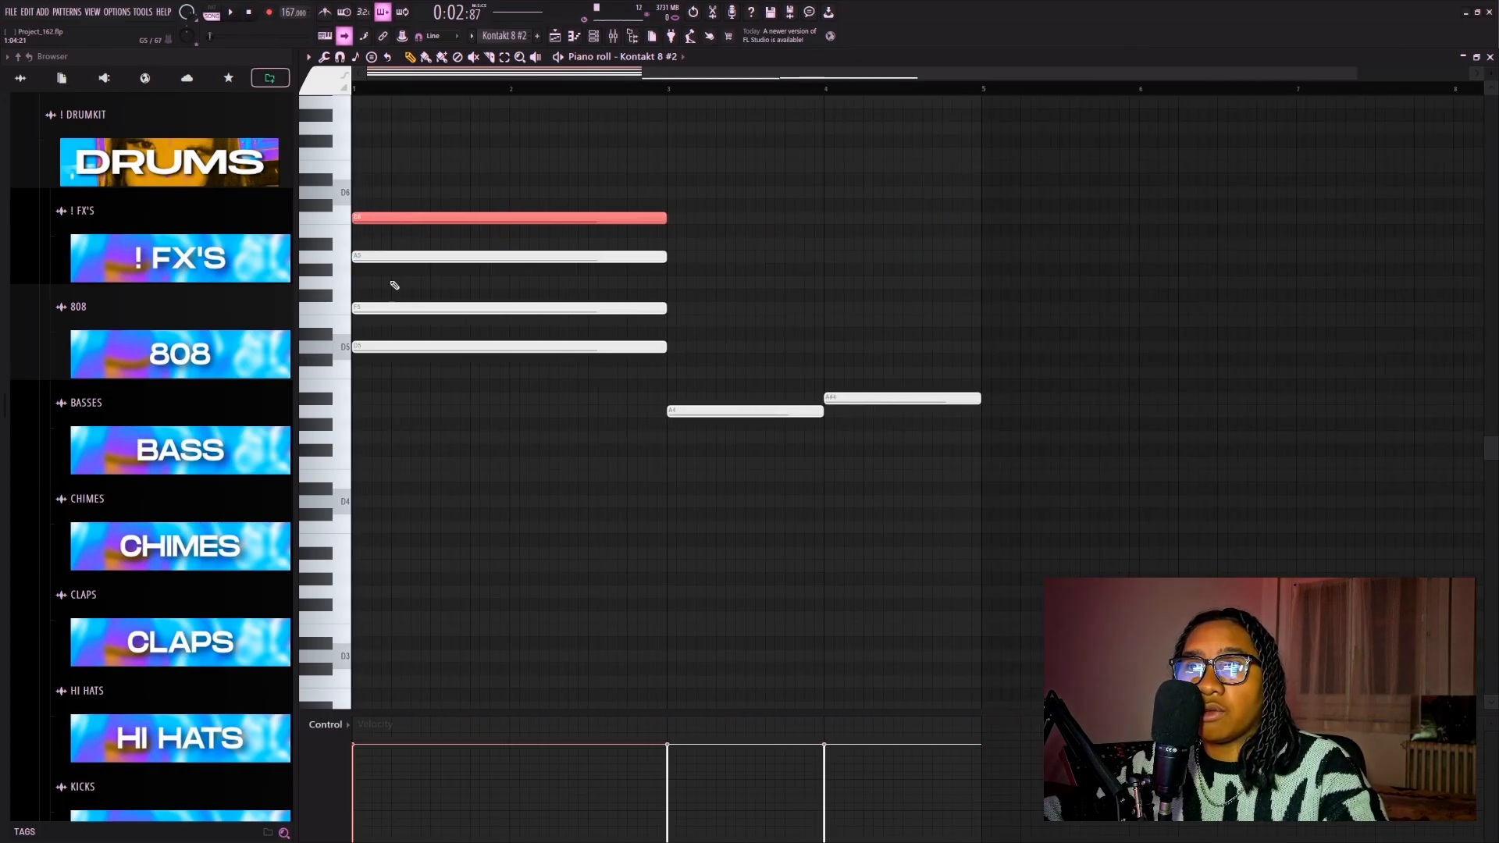
ctrl+click(429, 190)
Undo the simplified root notes and stacked chord to restore the full chord progression in Kontakt 8 #2
key(ctrl+z)
key(ctrl+z)
key(ctrl+z)
key(ctrl+z)
key(ctrl+z)
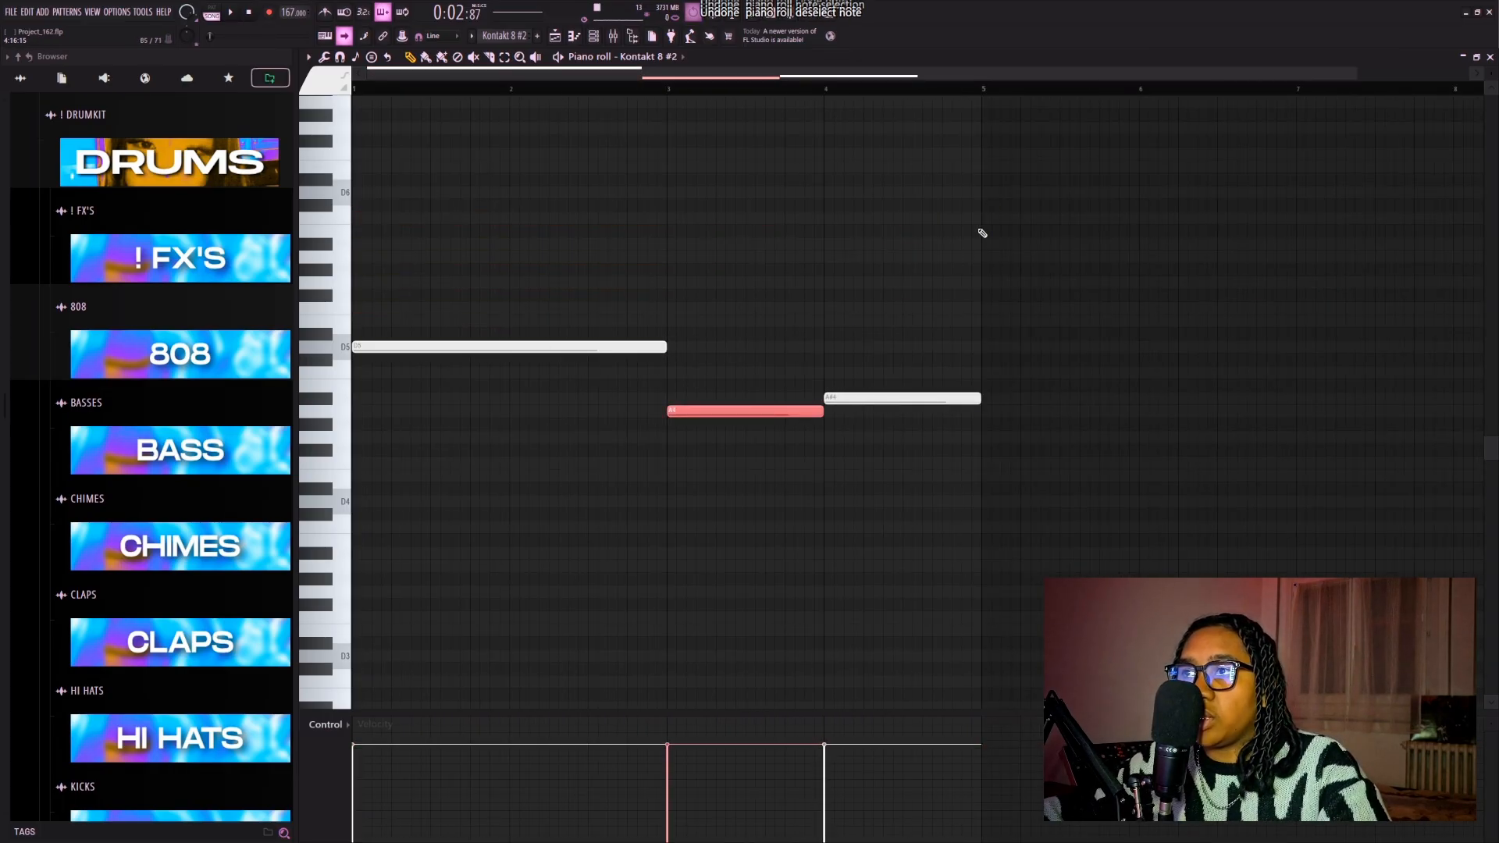
key(ctrl+z)
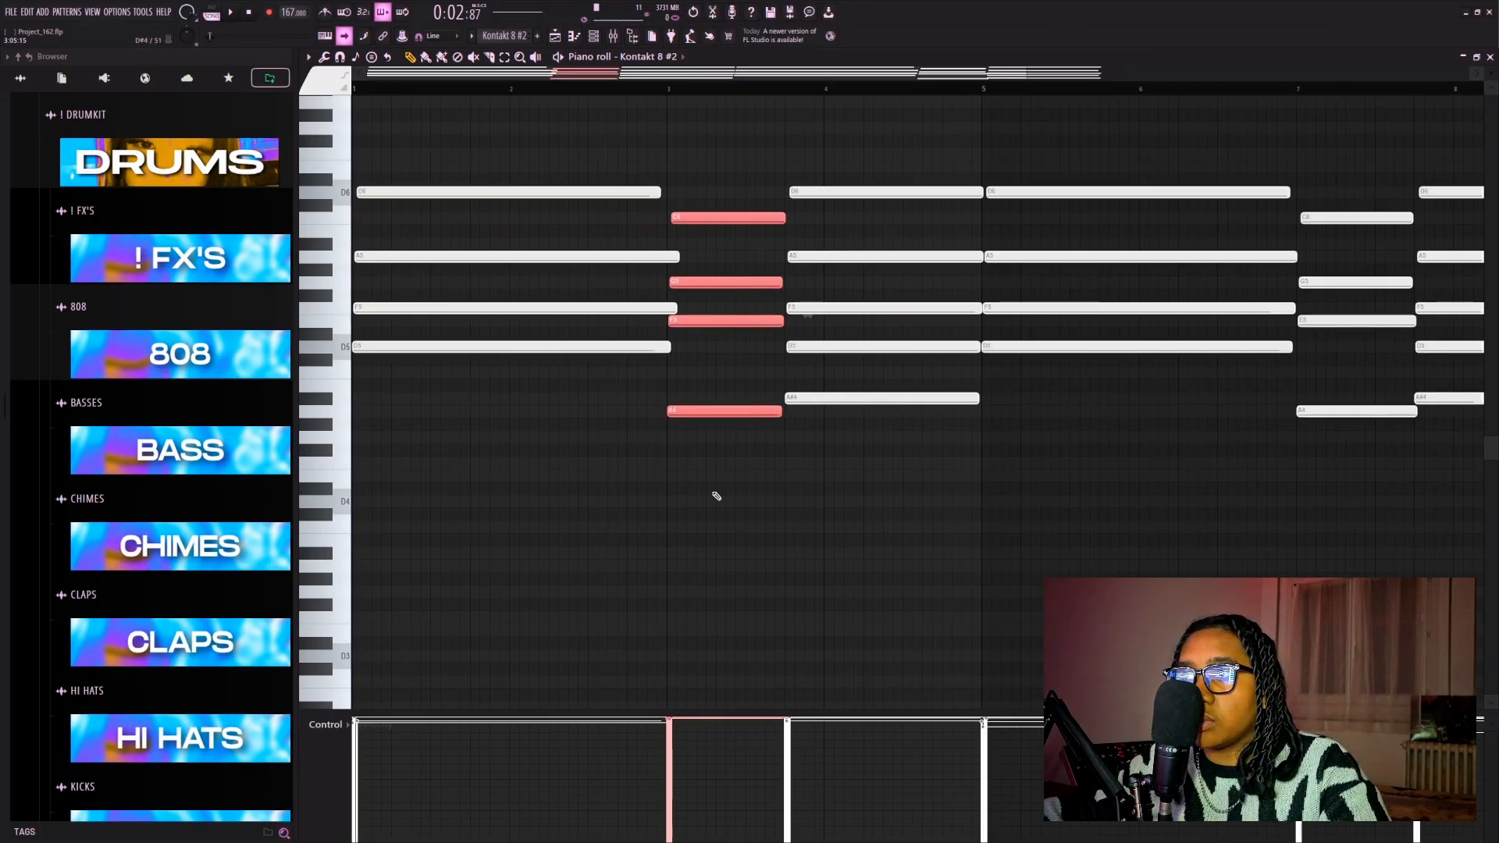
Try the C6 note of the bar 3 chord an octave lower, return it to C6 and deselect it
scroll(716, 495, down, 2)
click(653, 218)
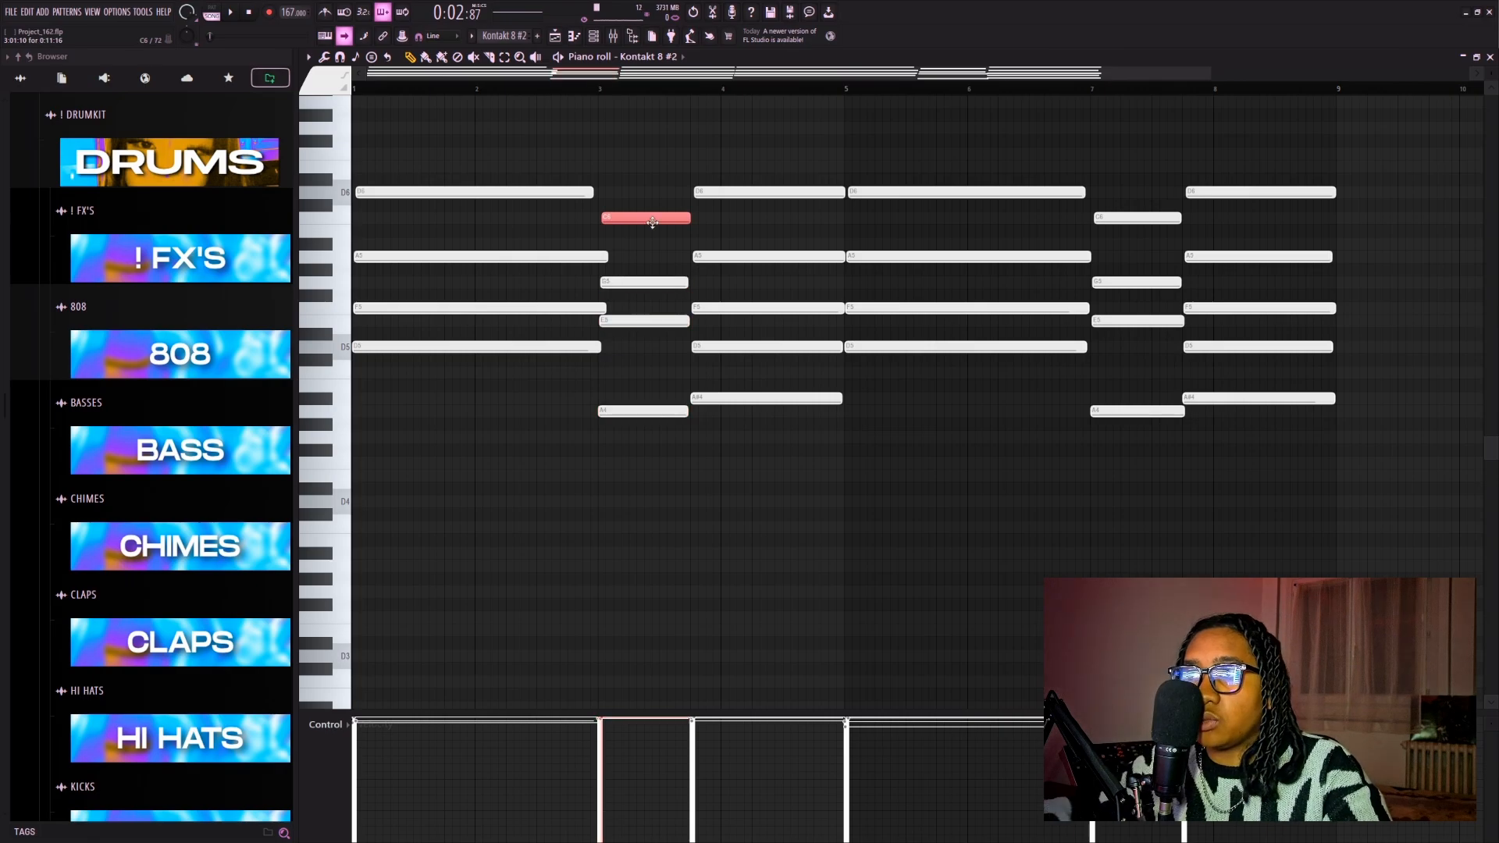
key(ctrl+Down)
key(ctrl+Up)
key(ctrl+Down)
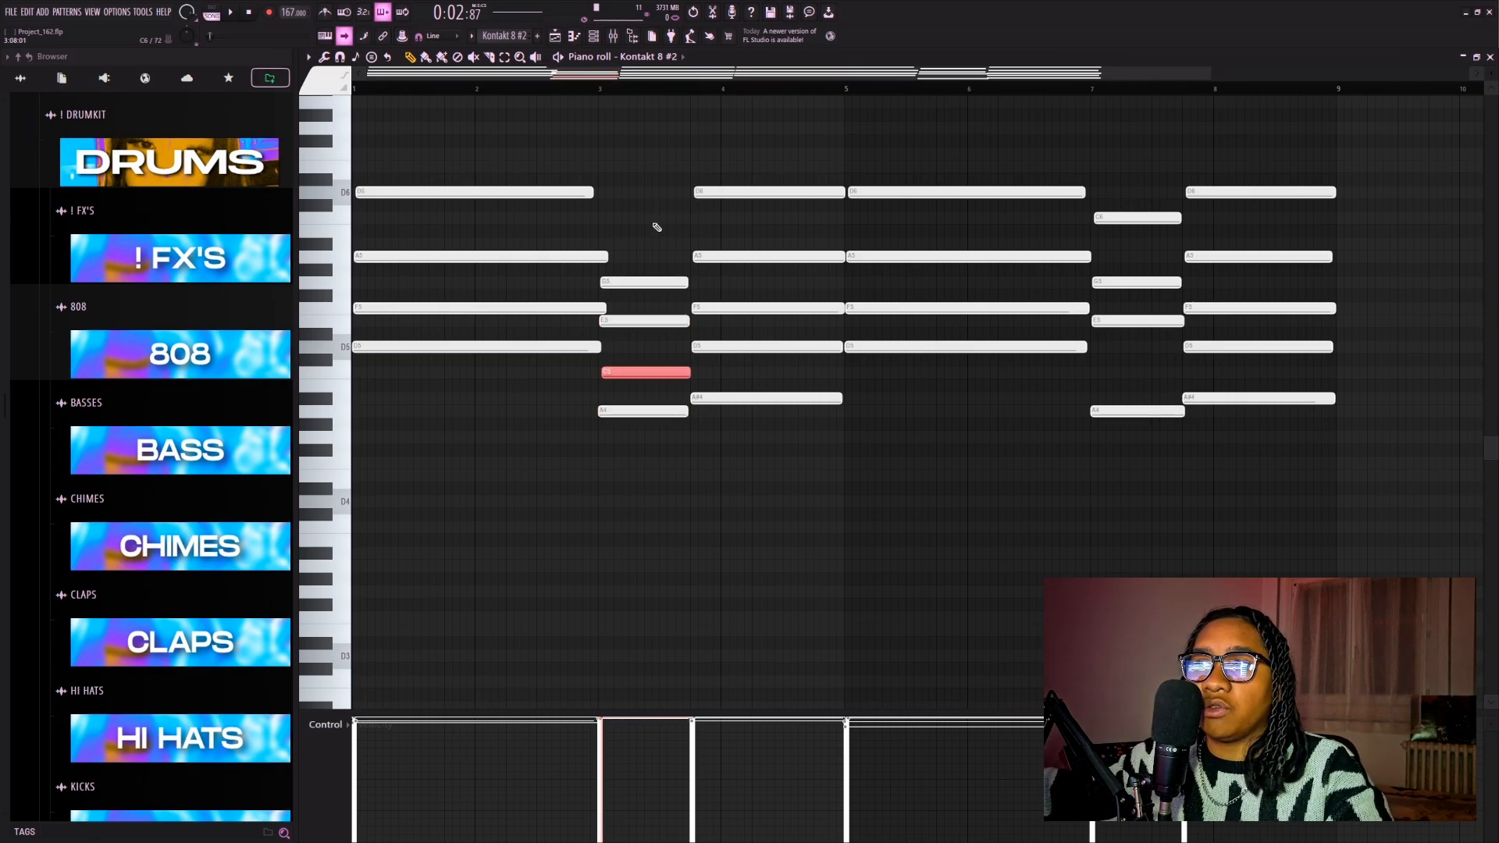
key(ctrl+Up)
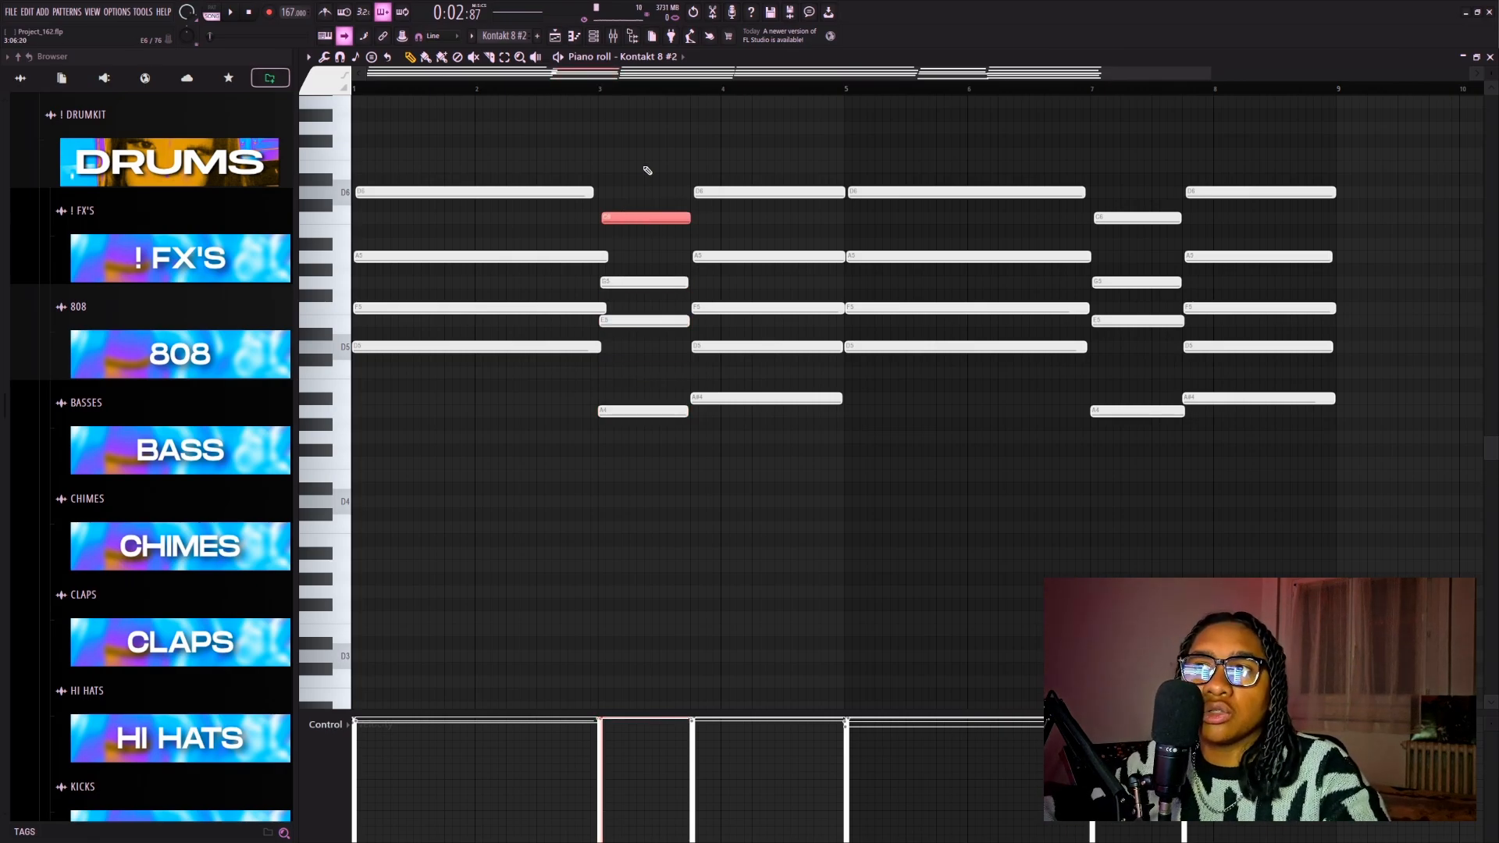
key(ctrl+d)
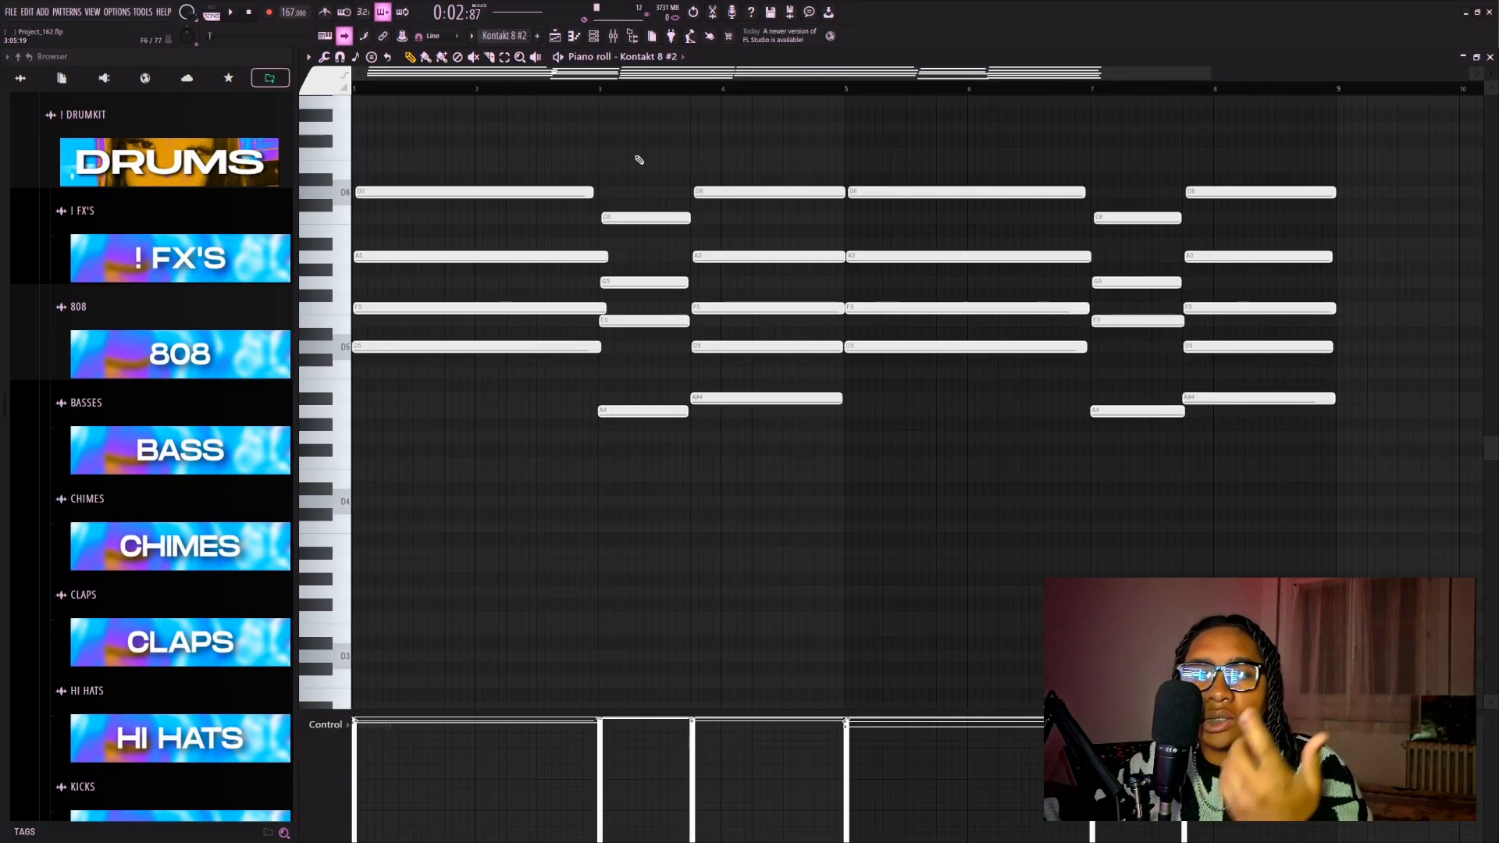
Try the first chord's top note at C6 and at D5, and put it back at D6
drag(445, 148, 403, 215)
scroll(358, 213, up, 5)
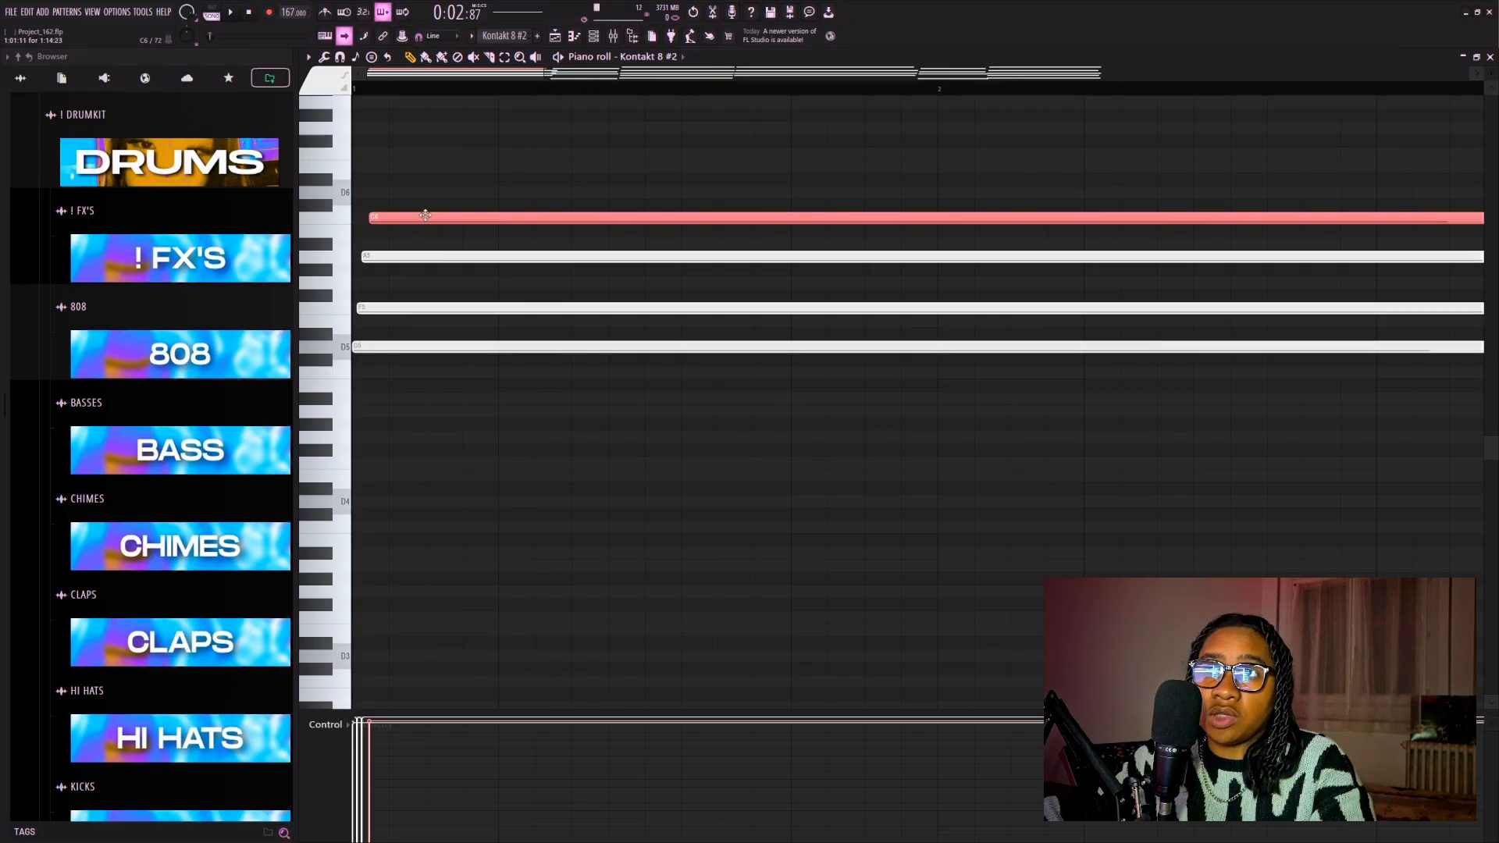
key(ctrl+Down)
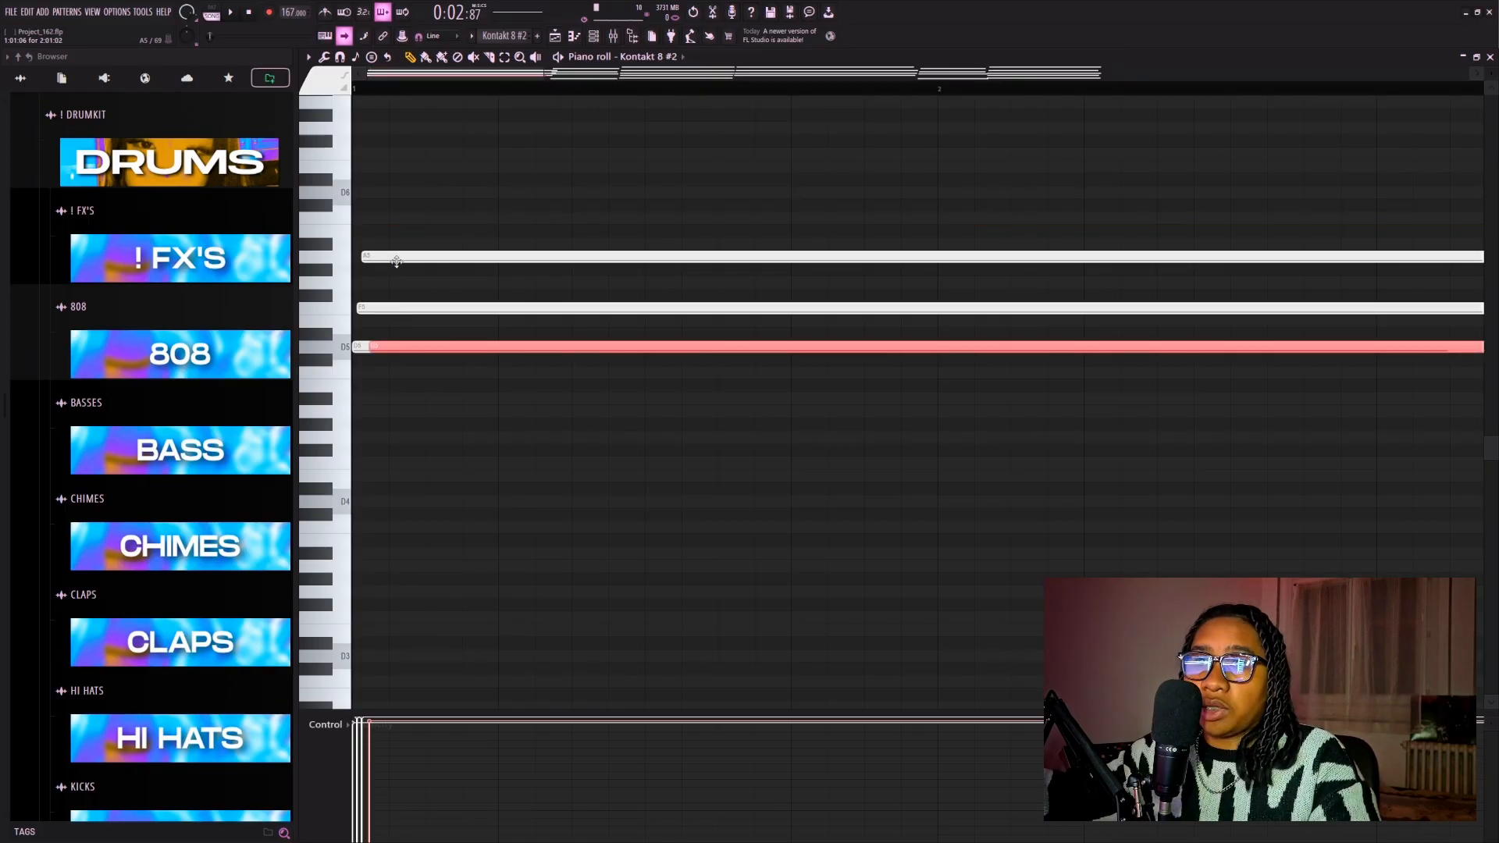
key(ctrl+Up)
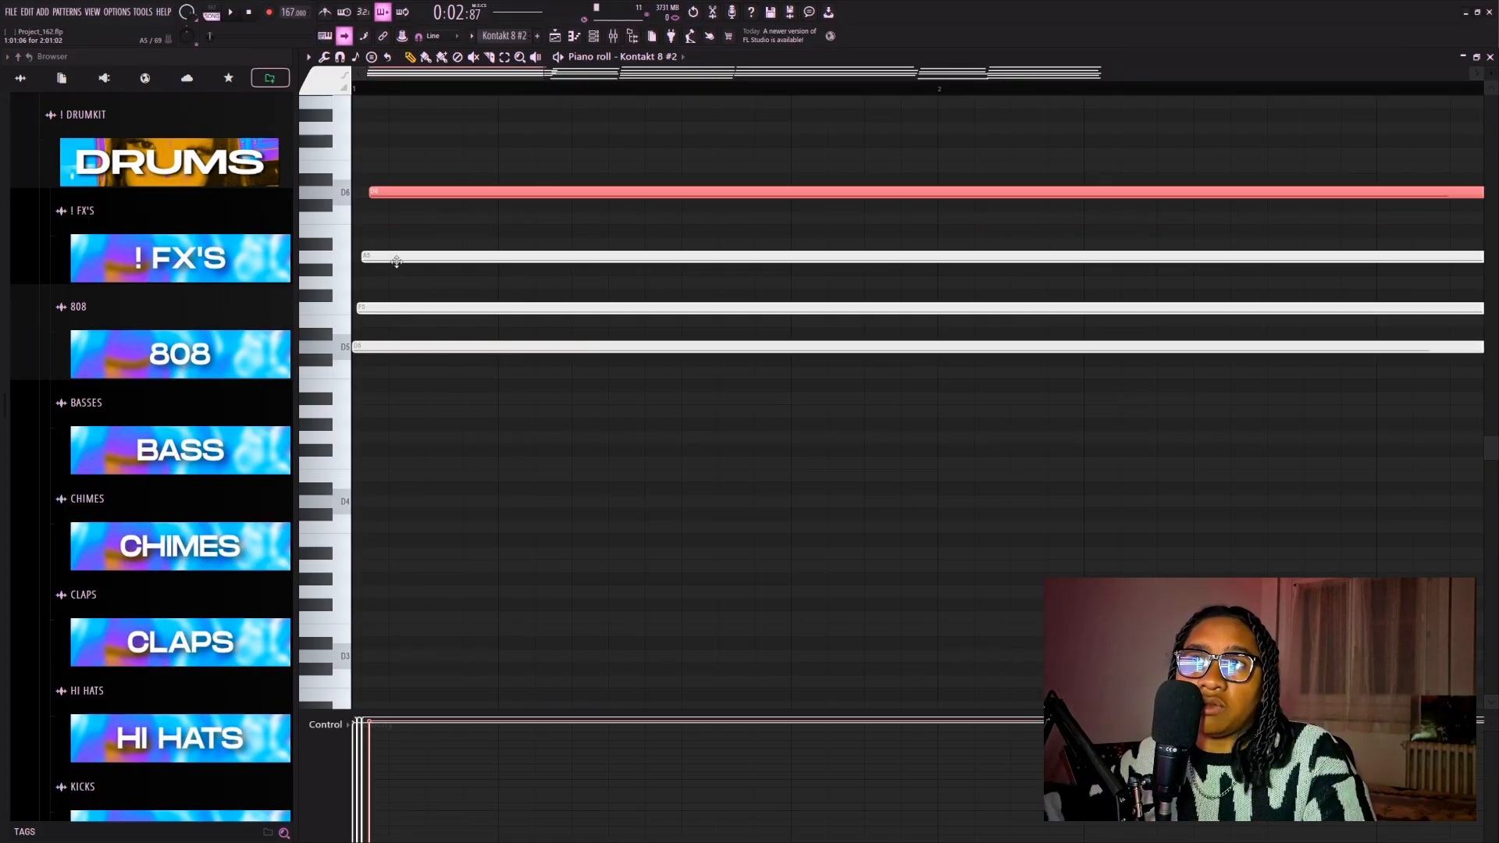
Try the third chord's top D6 note an octave lower and move it back up to D6
scroll(397, 262, down, 6)
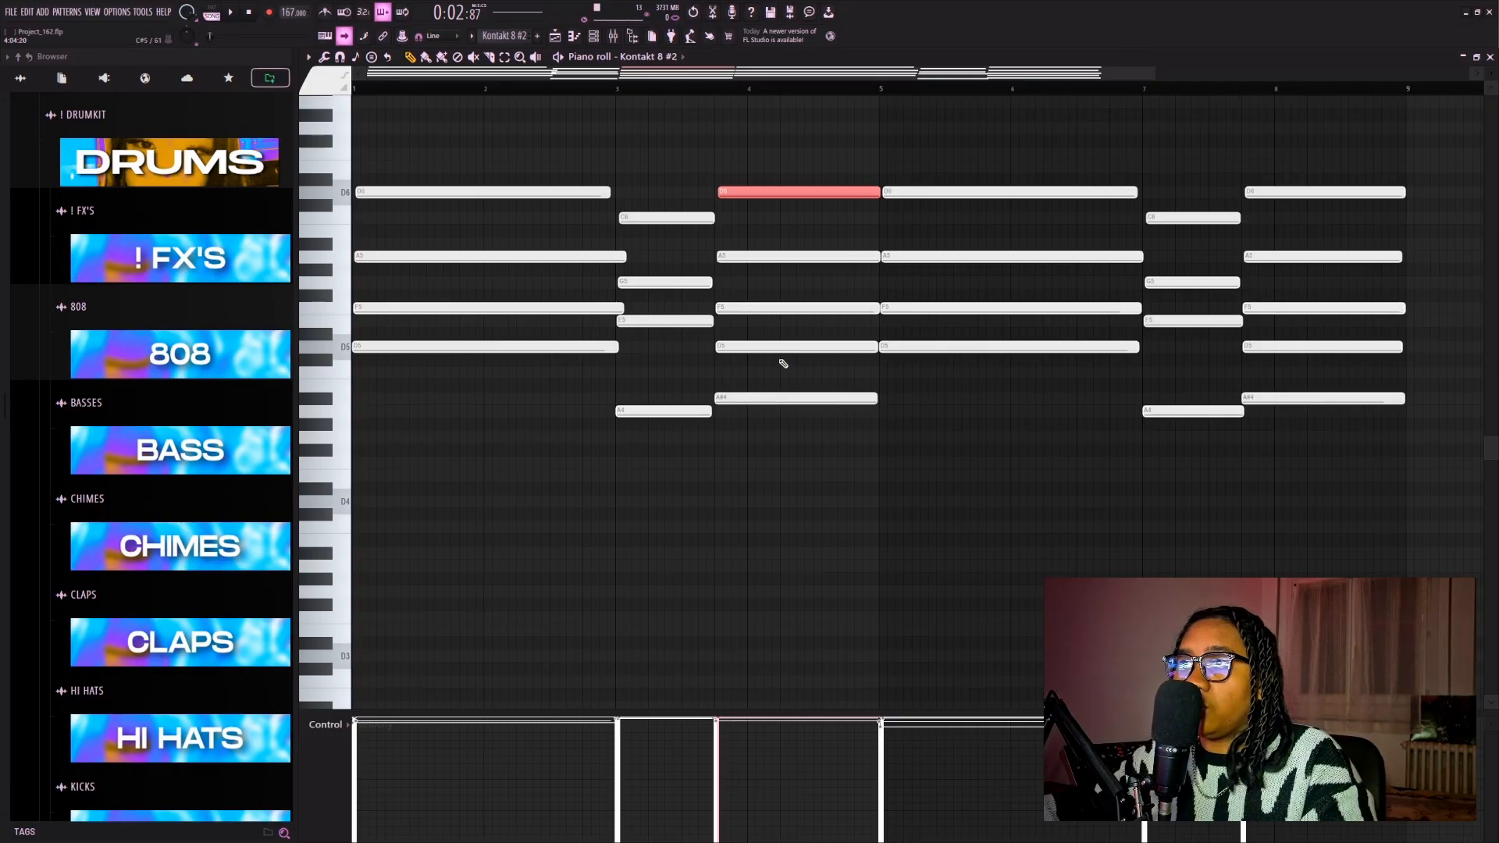
key(ctrl+Down)
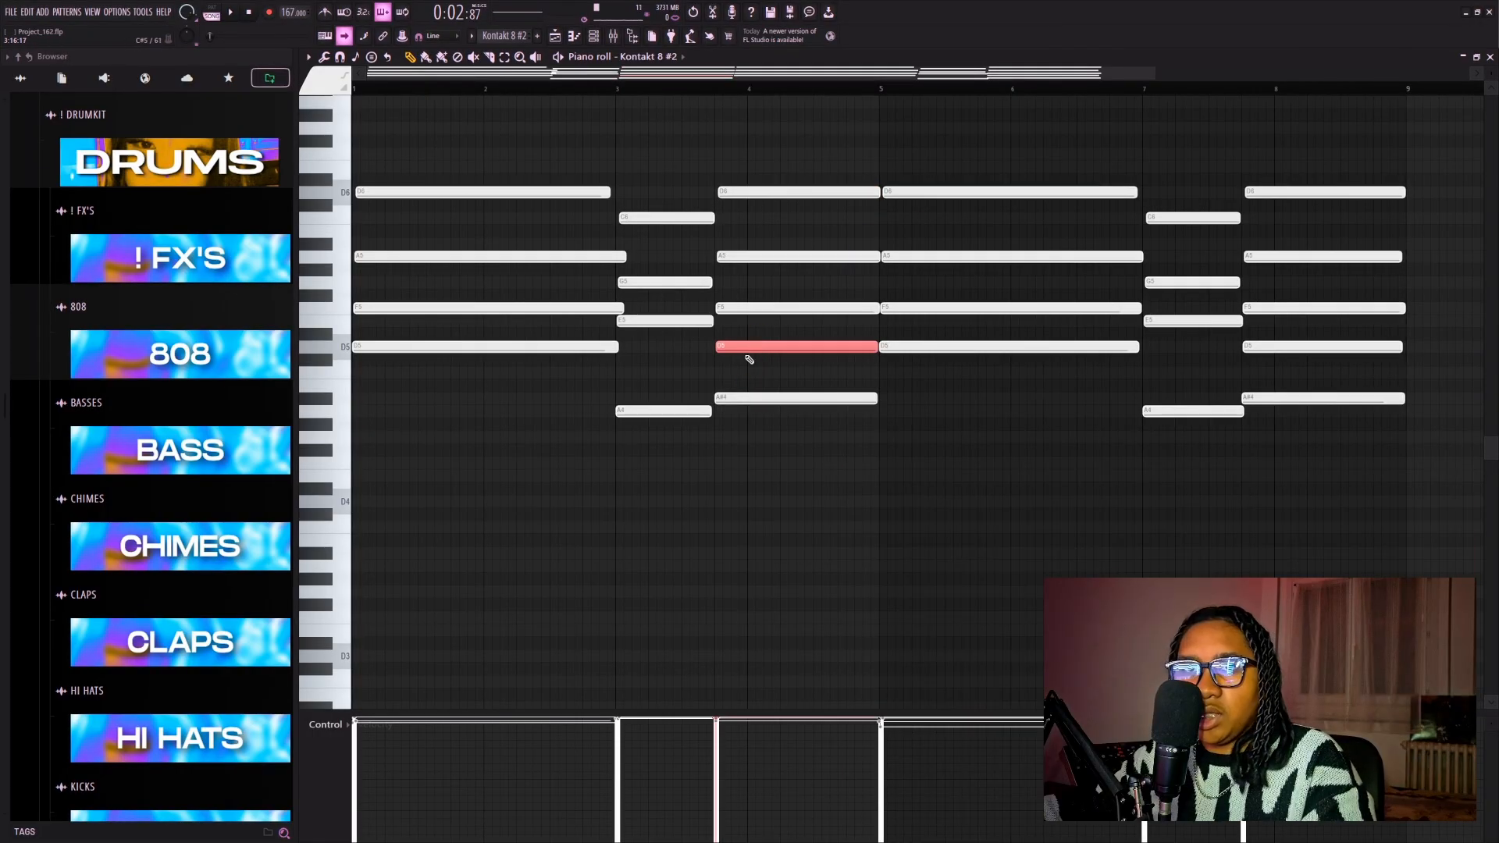
key(ctrl+Up)
scroll(793, 203, down, 3)
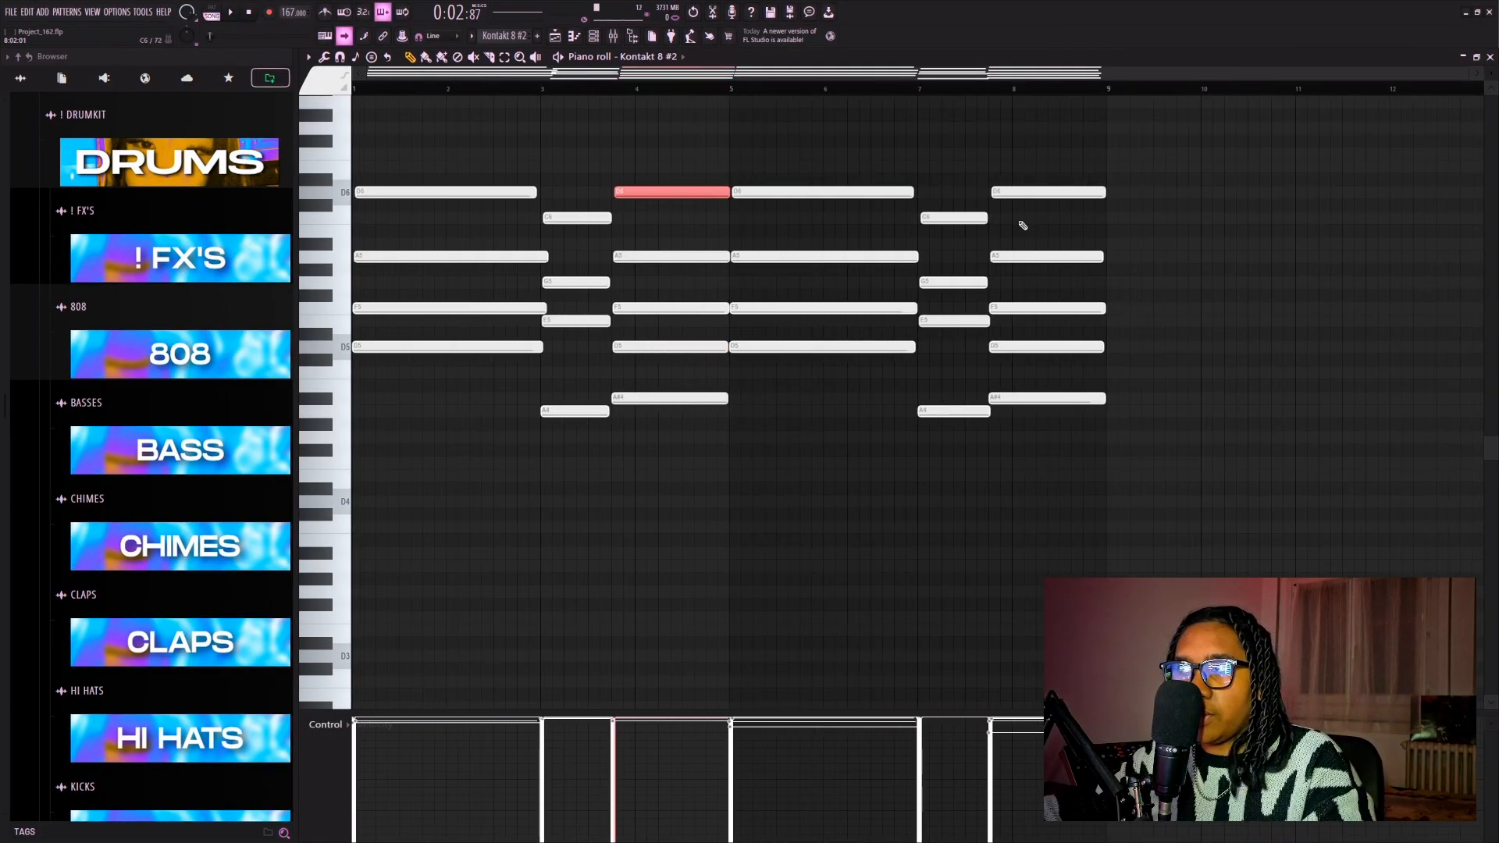
Leave the Kontakt 8 #2 piano roll and open the Bell - Yeat 1 channel's notes for playback
click(1490, 57)
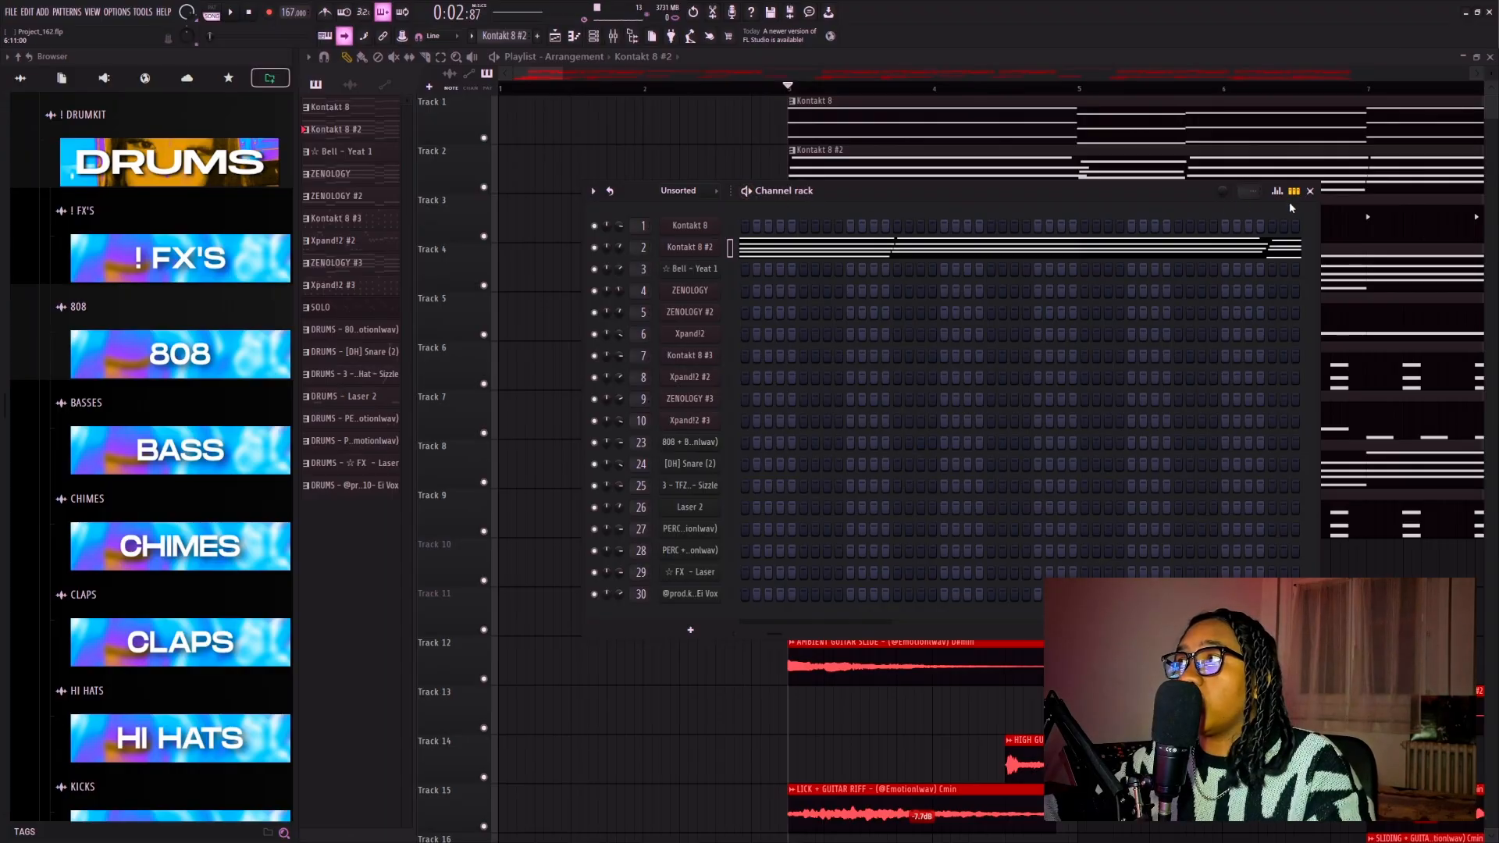
click(1081, 252)
key(space)
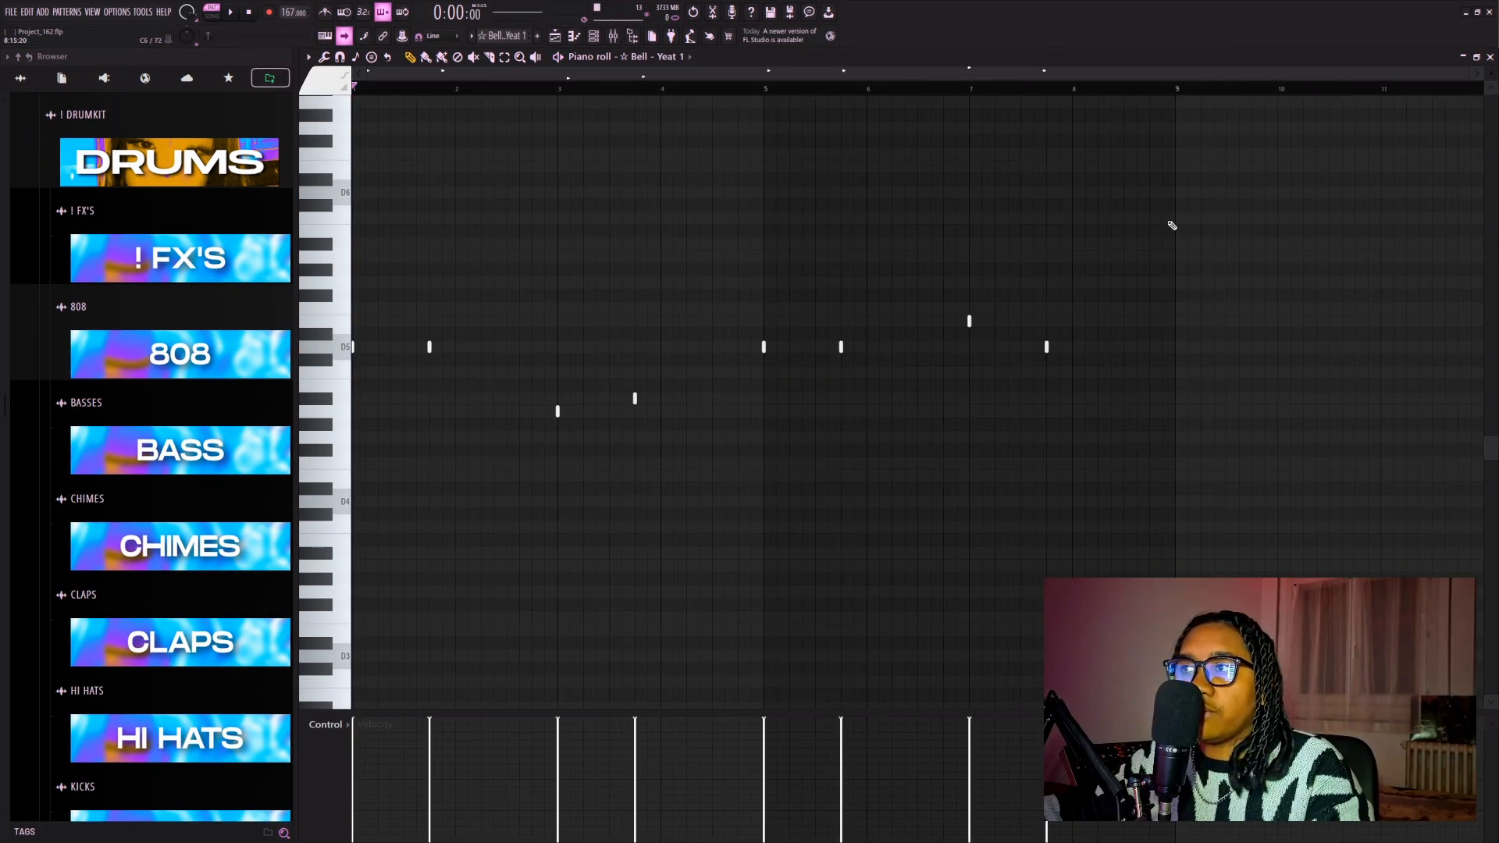
Highlight all the Bell - Yeat 1 notes, clear the selection and play the pattern
drag(1170, 223, 336, 503)
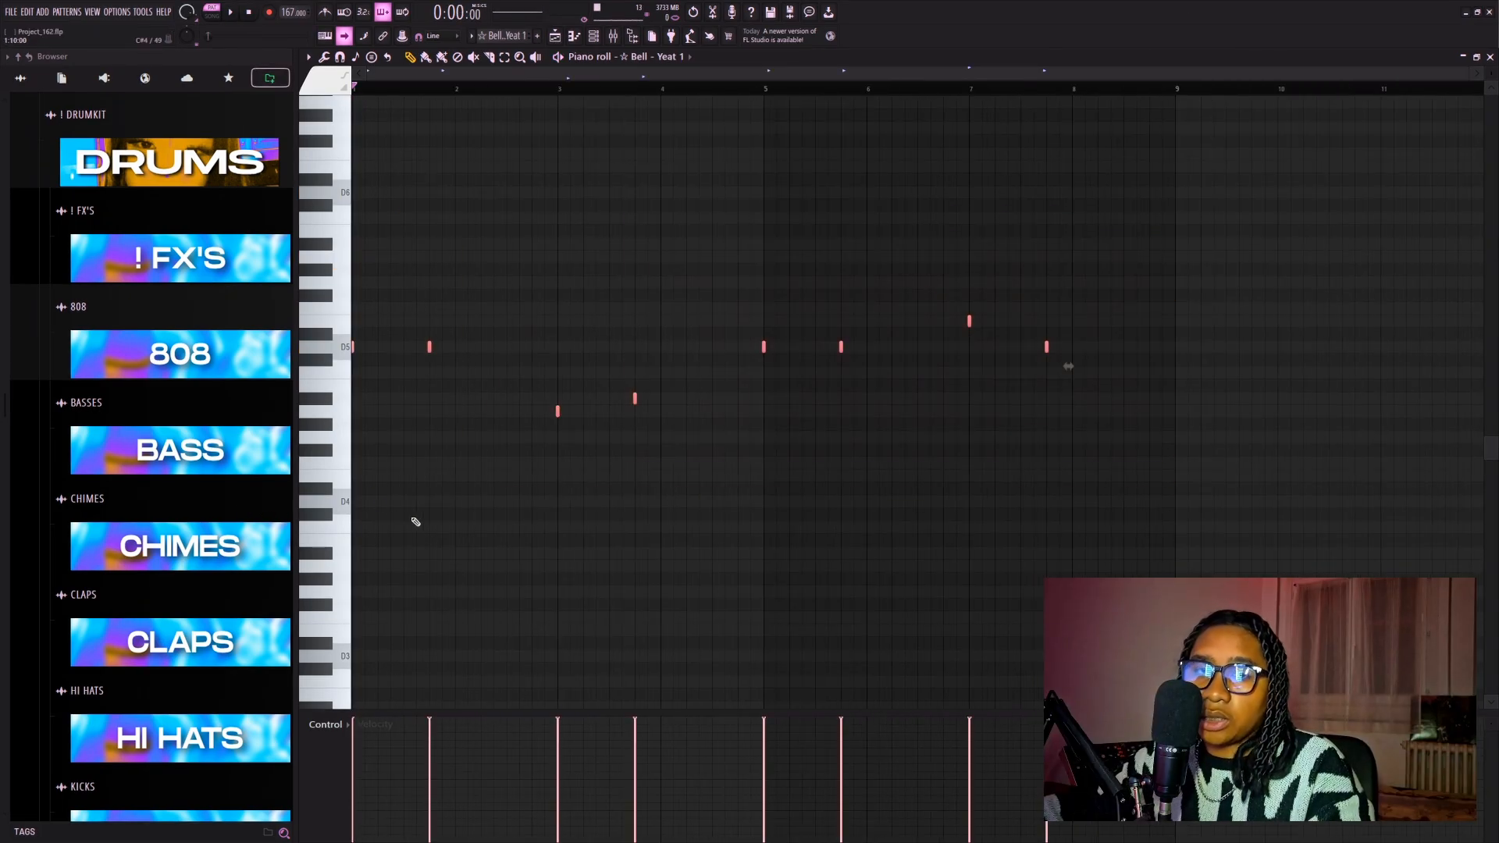
drag(499, 502, 531, 533)
scroll(307, 352, up, 3)
scroll(392, 354, up, 3)
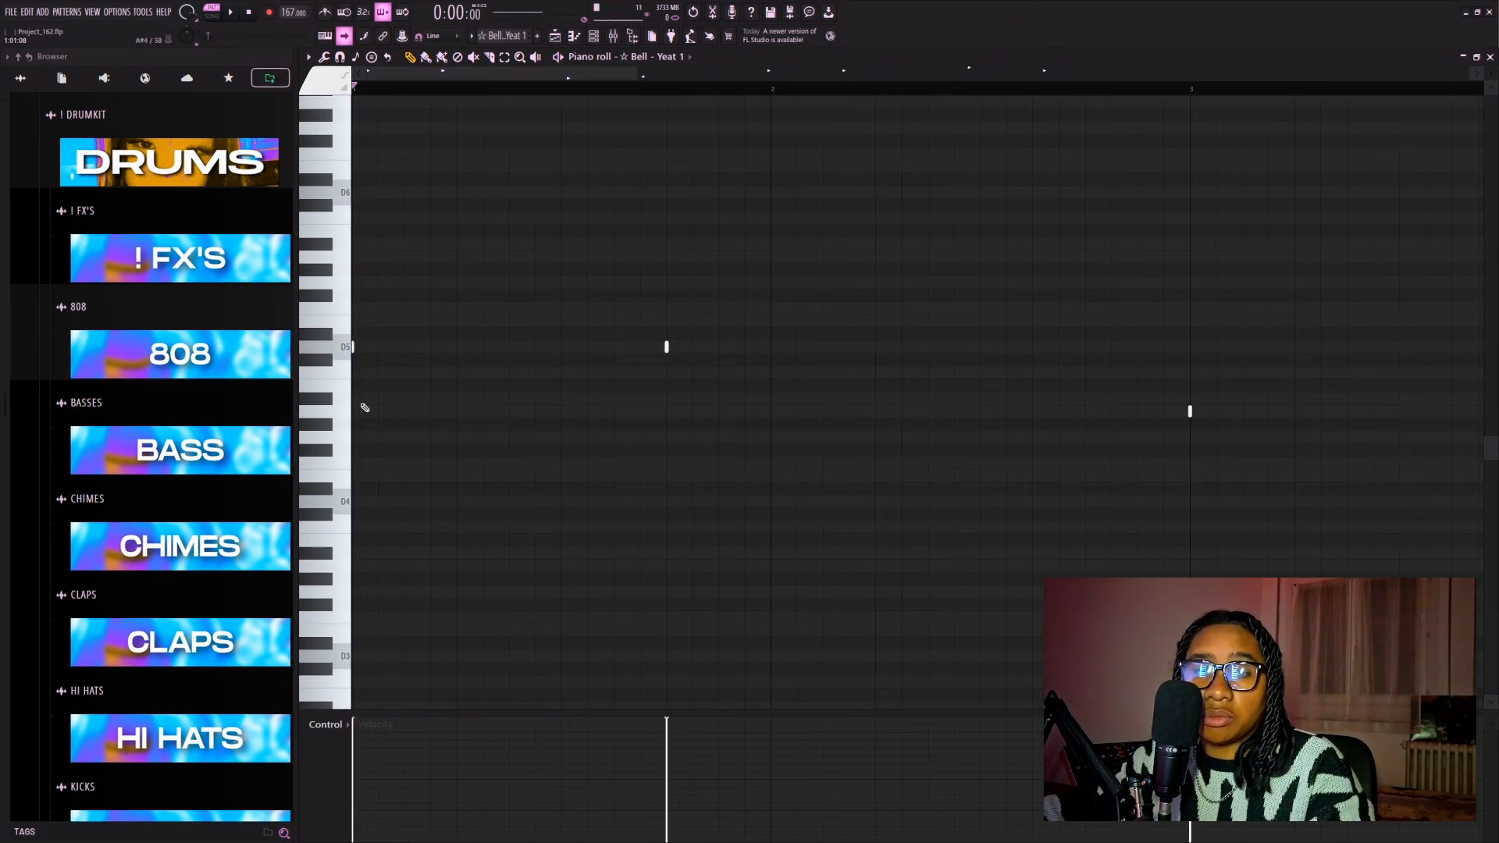
click(135, 276)
click(167, 277)
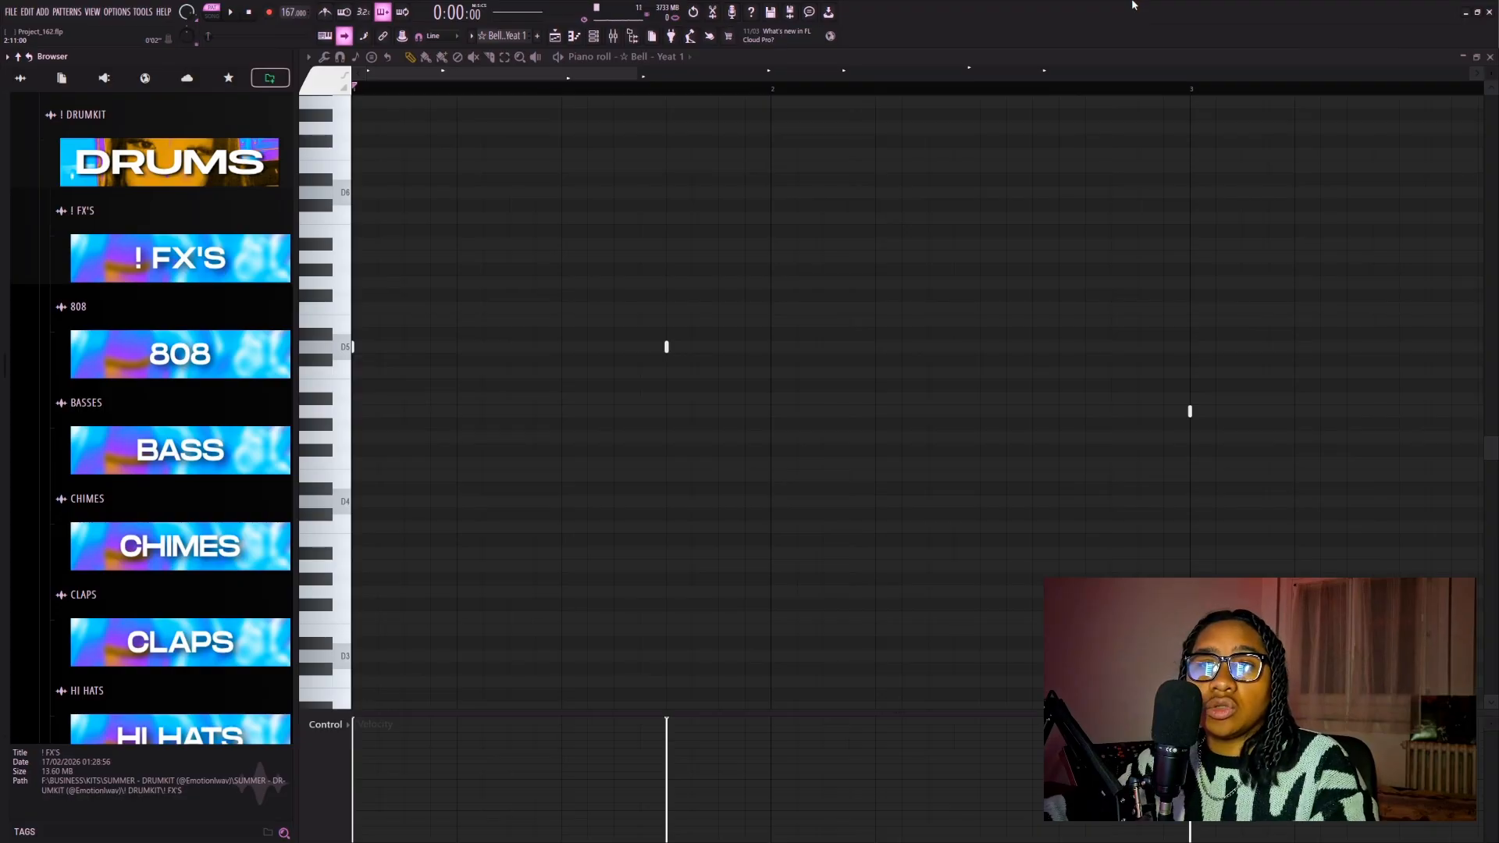
key(space)
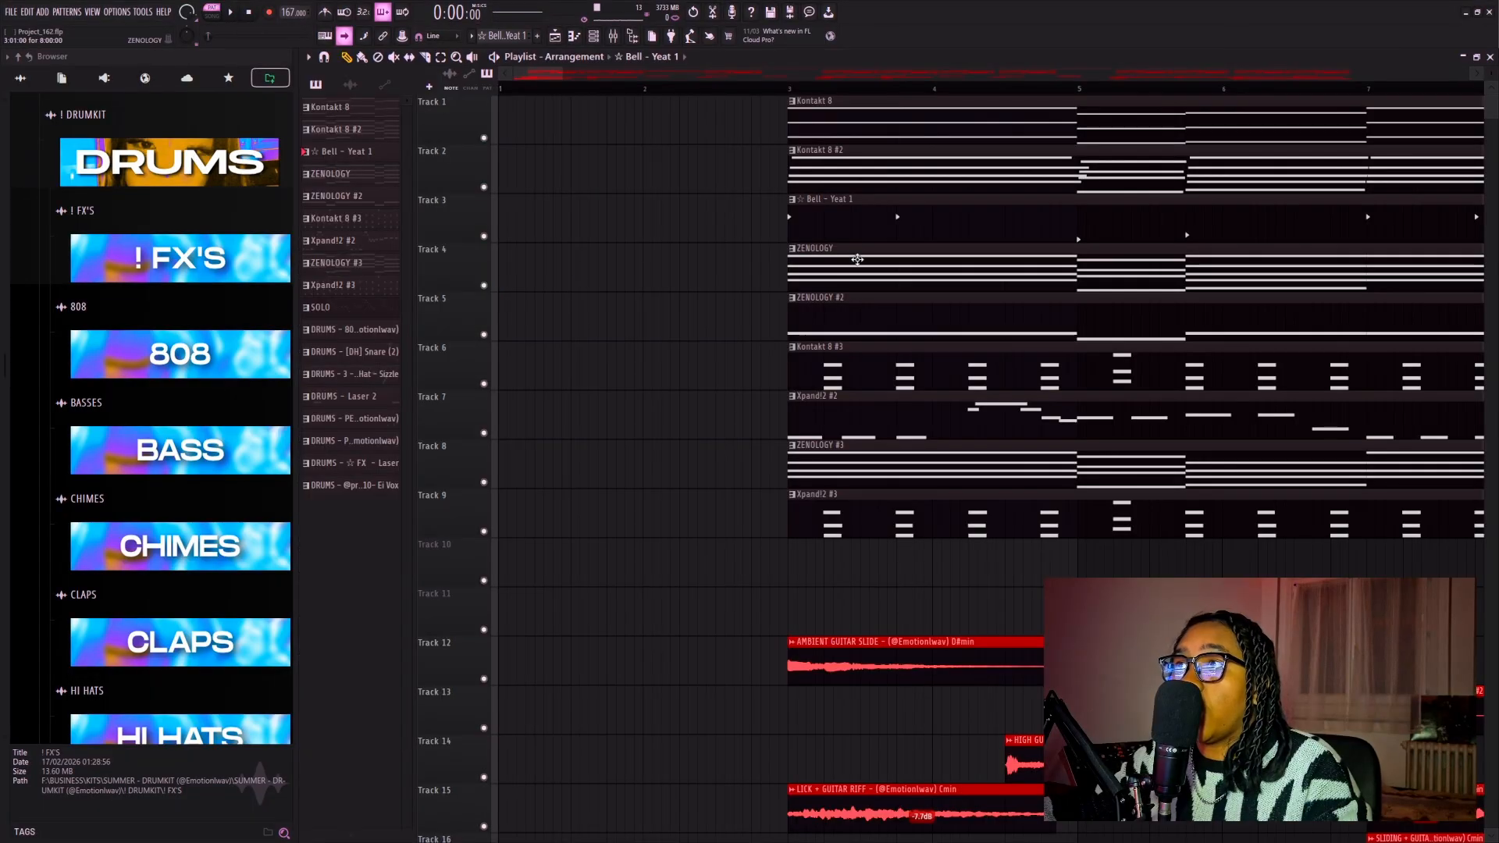
Open the ZENOLOGY pattern's notes from track 4, play them and bring its Pro-Q 4 equalizer into view
double_click(857, 259)
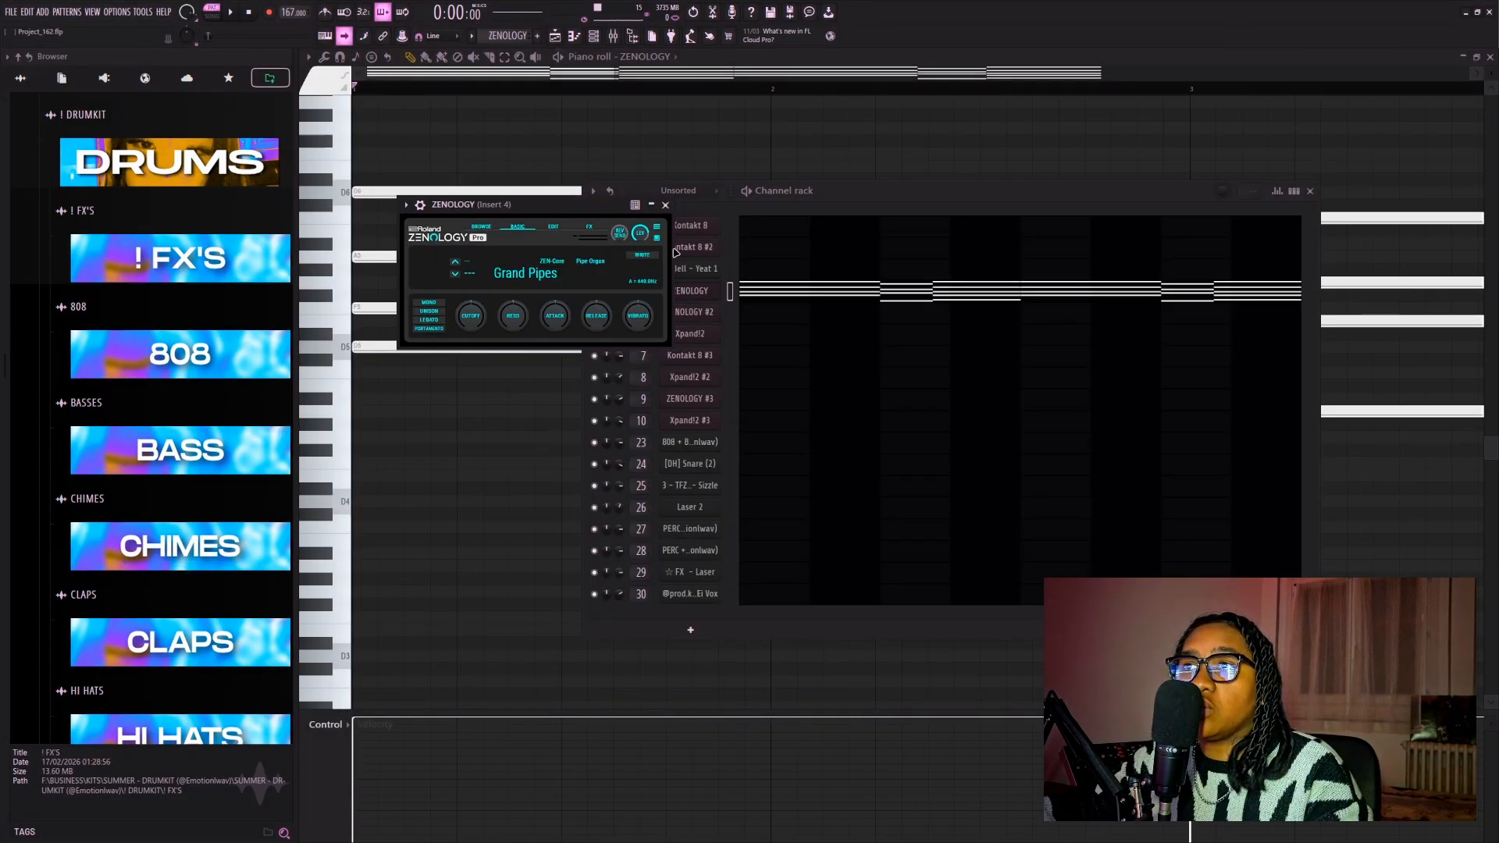
click(666, 204)
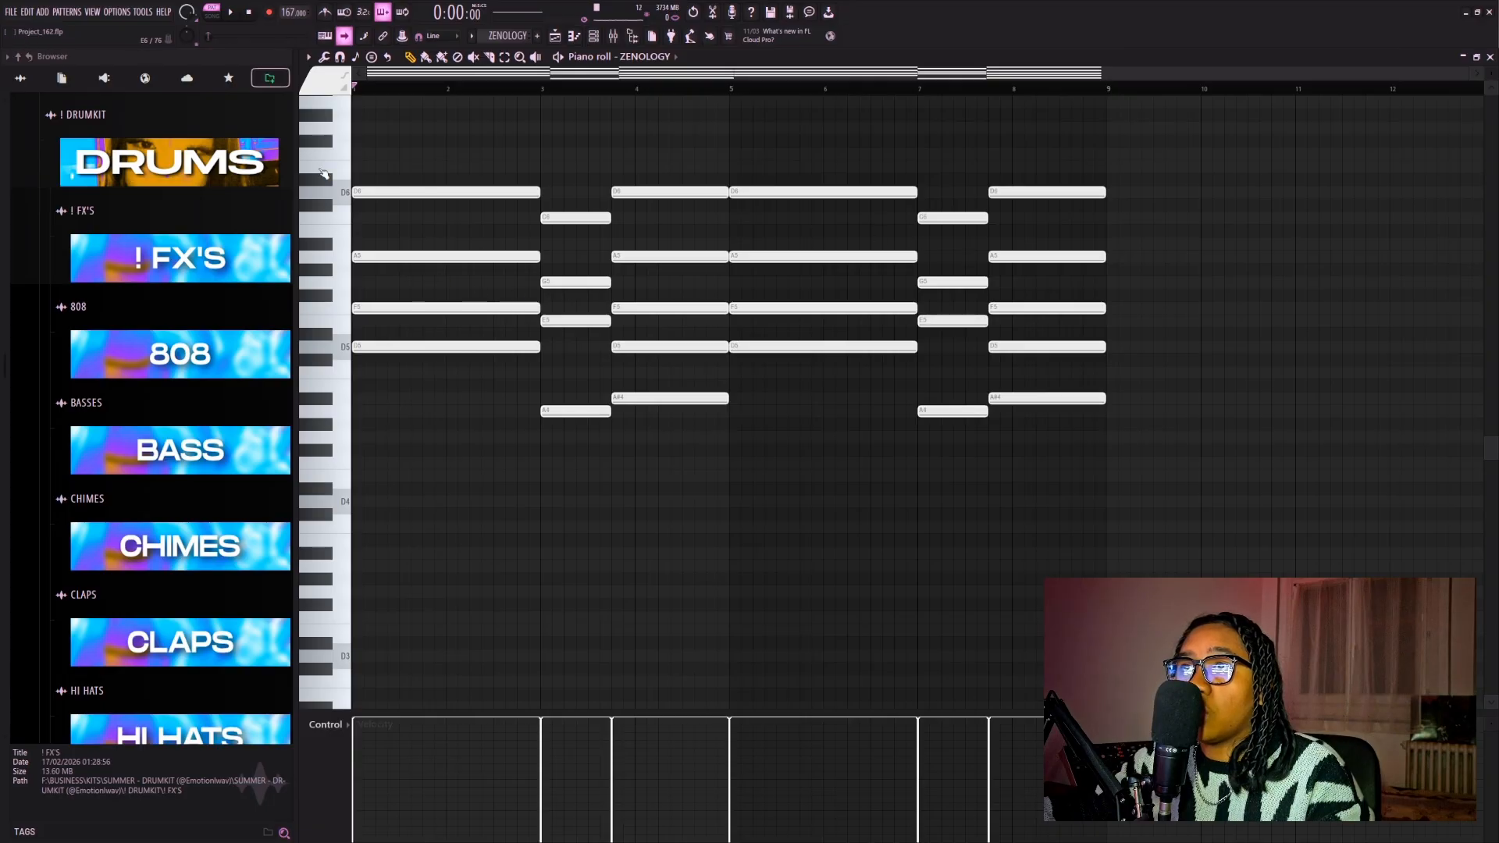
scroll(322, 173, up, 5)
key(space)
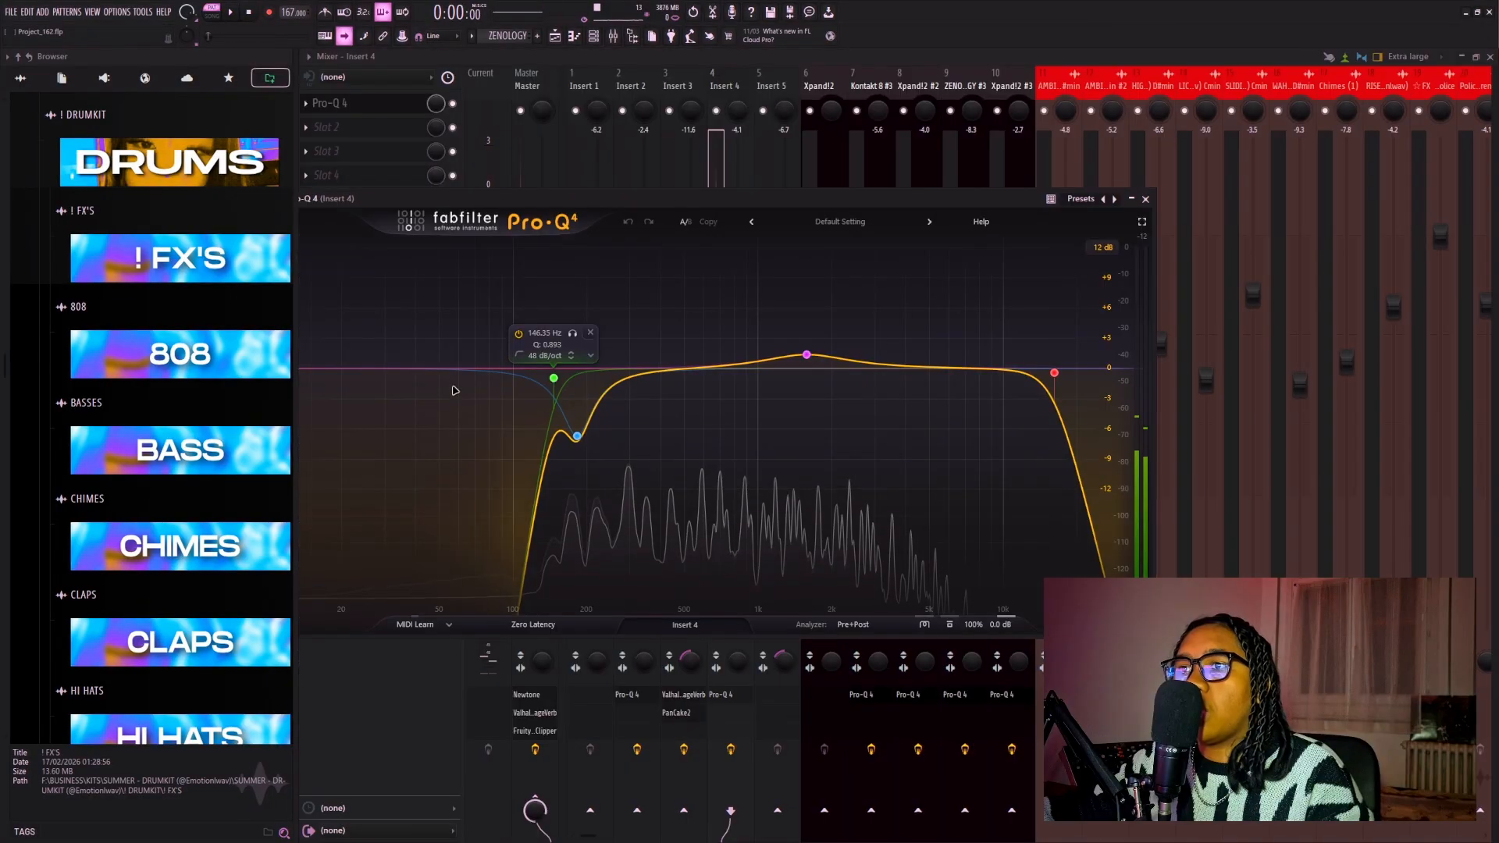
drag(547, 199, 576, 182)
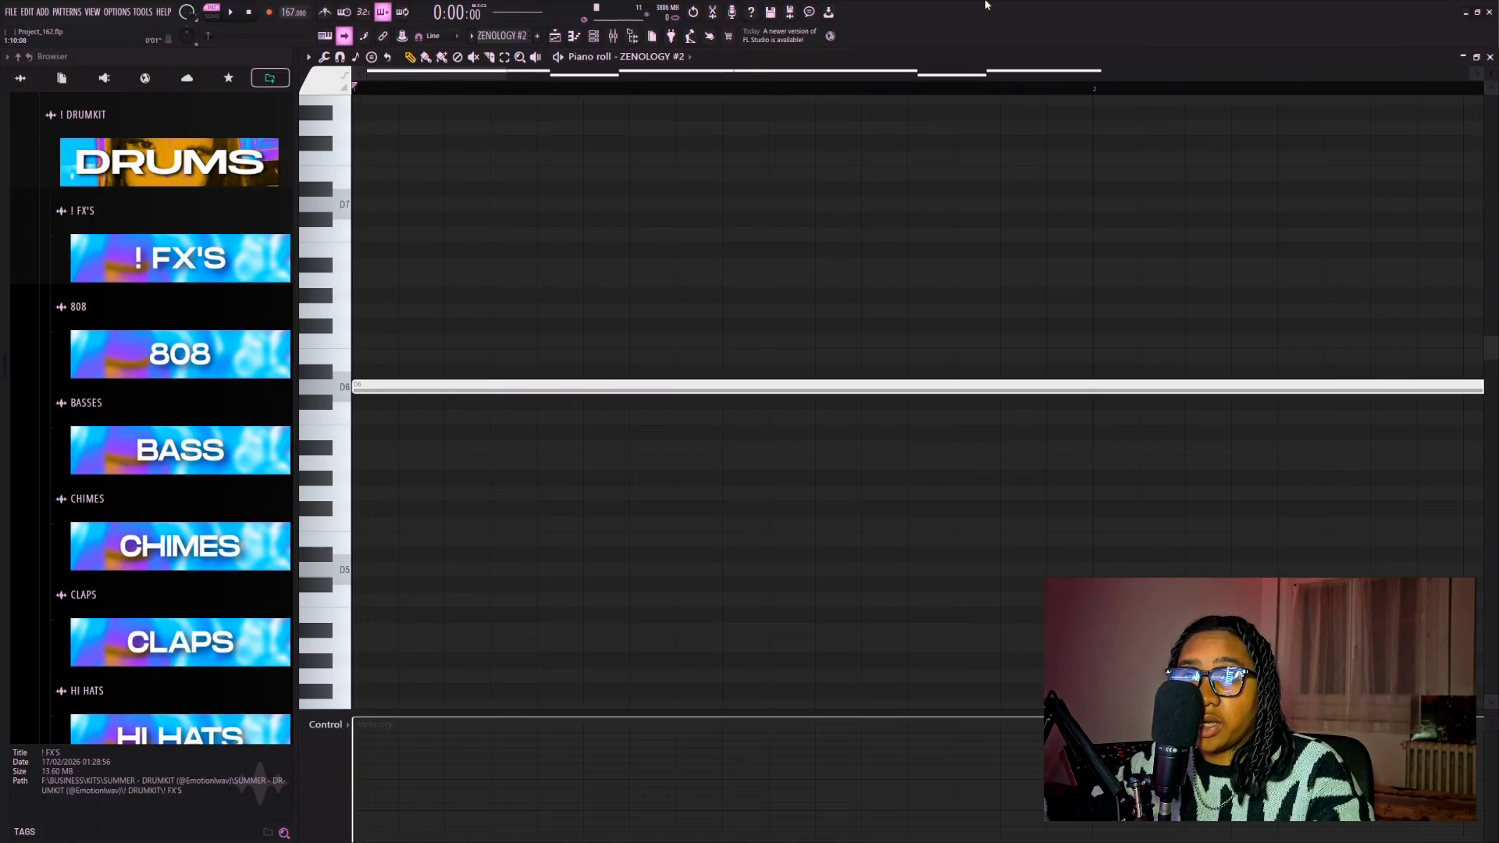
Play the ZENOLOGY #2 notes, open the Kontakt 8 #3 pattern and highlight its first four chords
key(space)
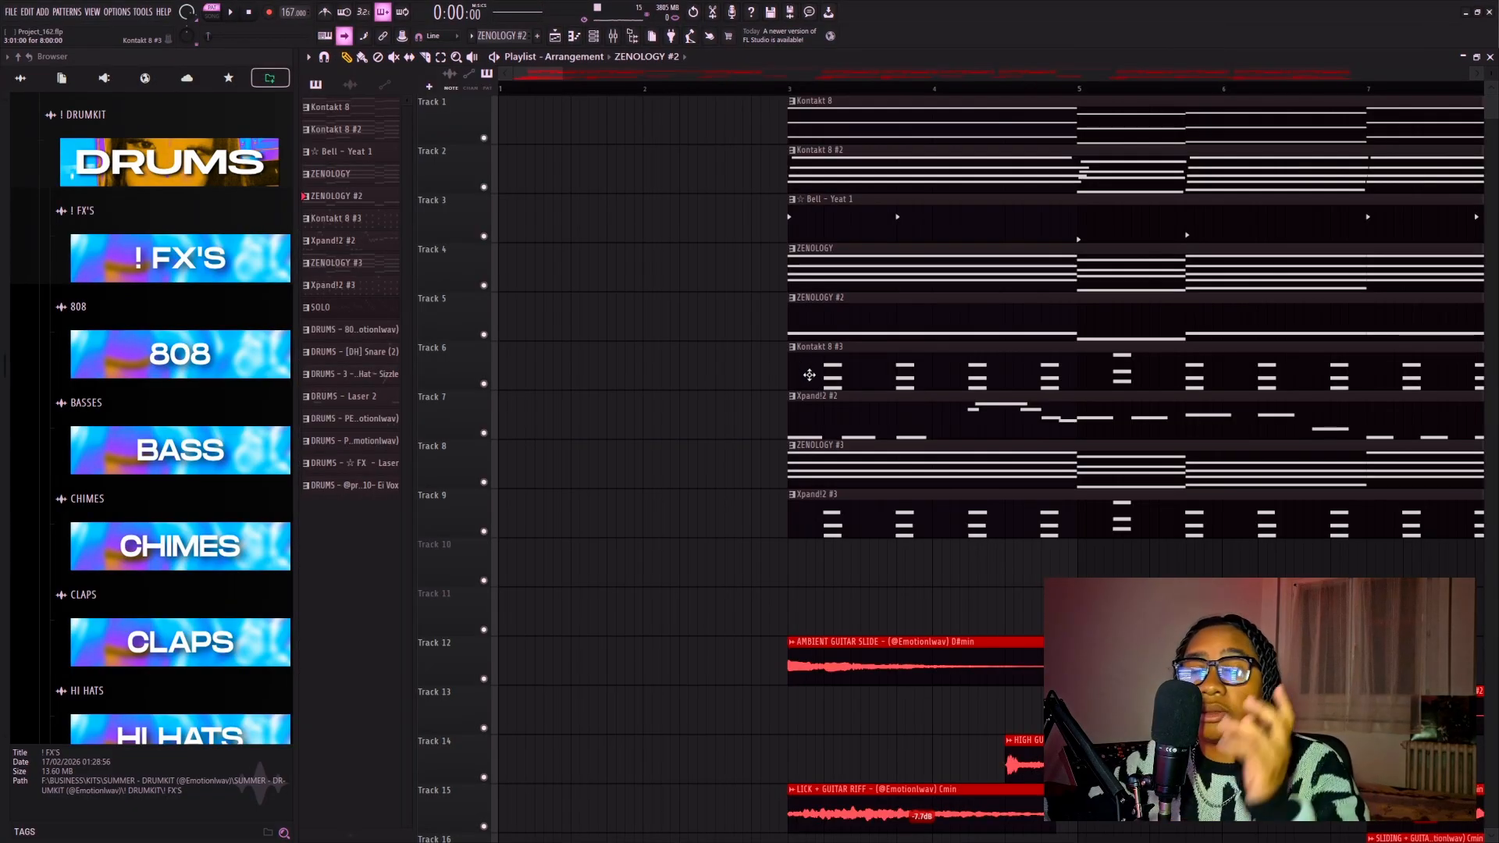
double_click(809, 375)
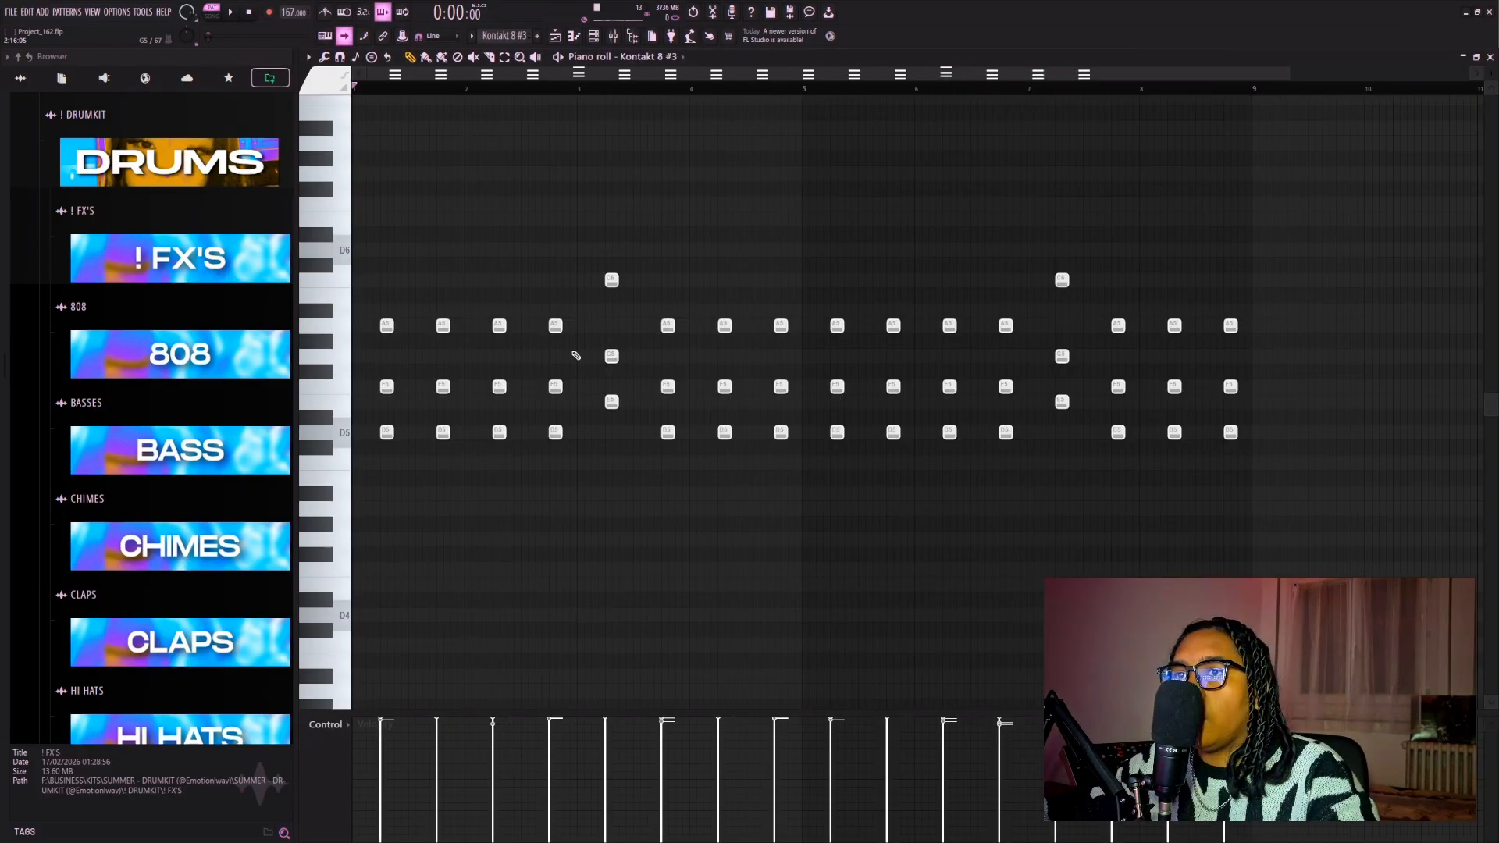
scroll(369, 342, down, 2)
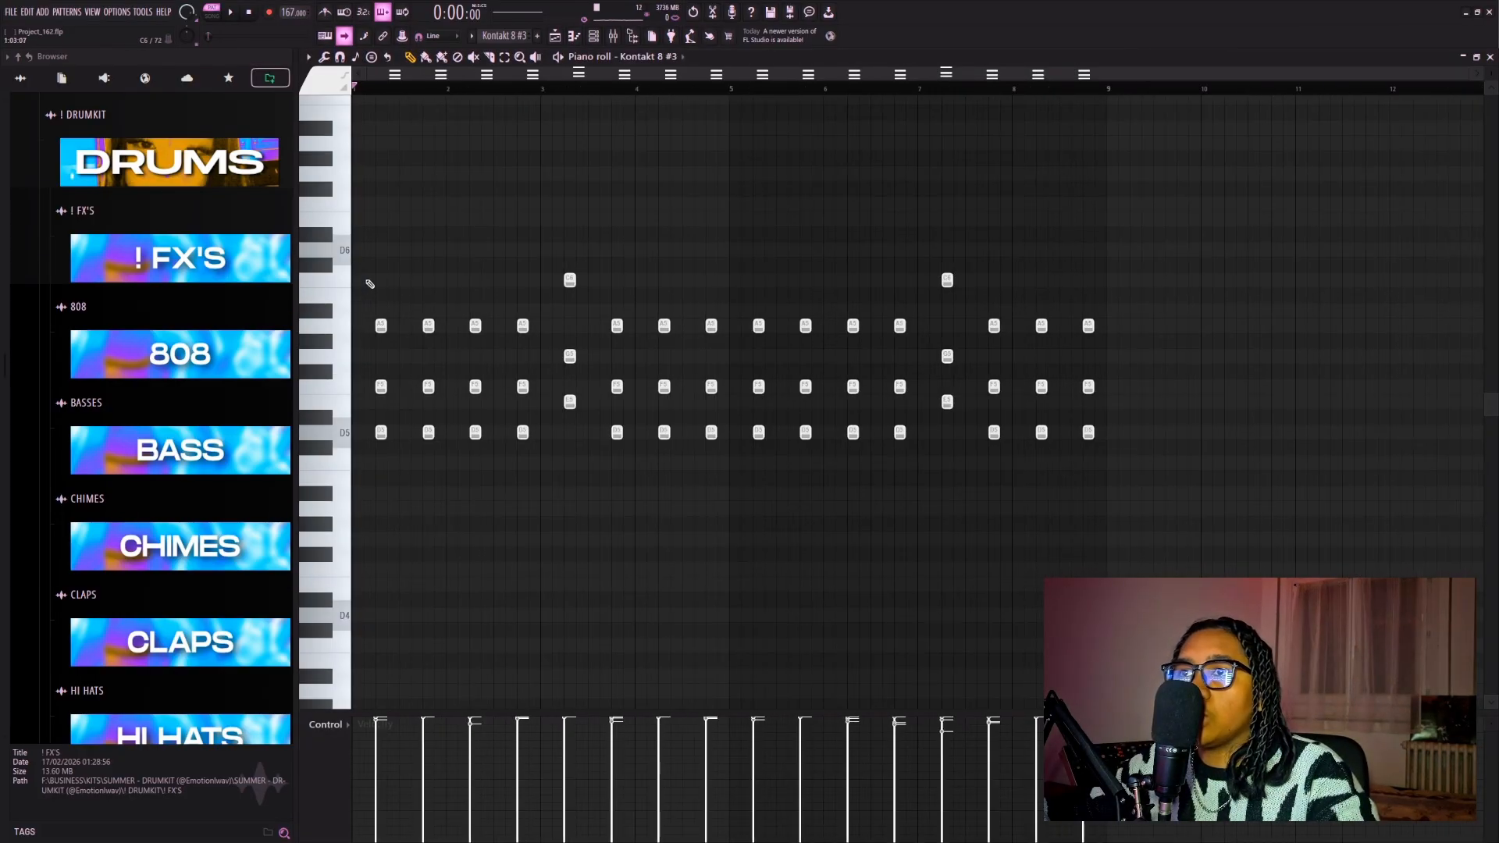
drag(368, 260, 529, 509)
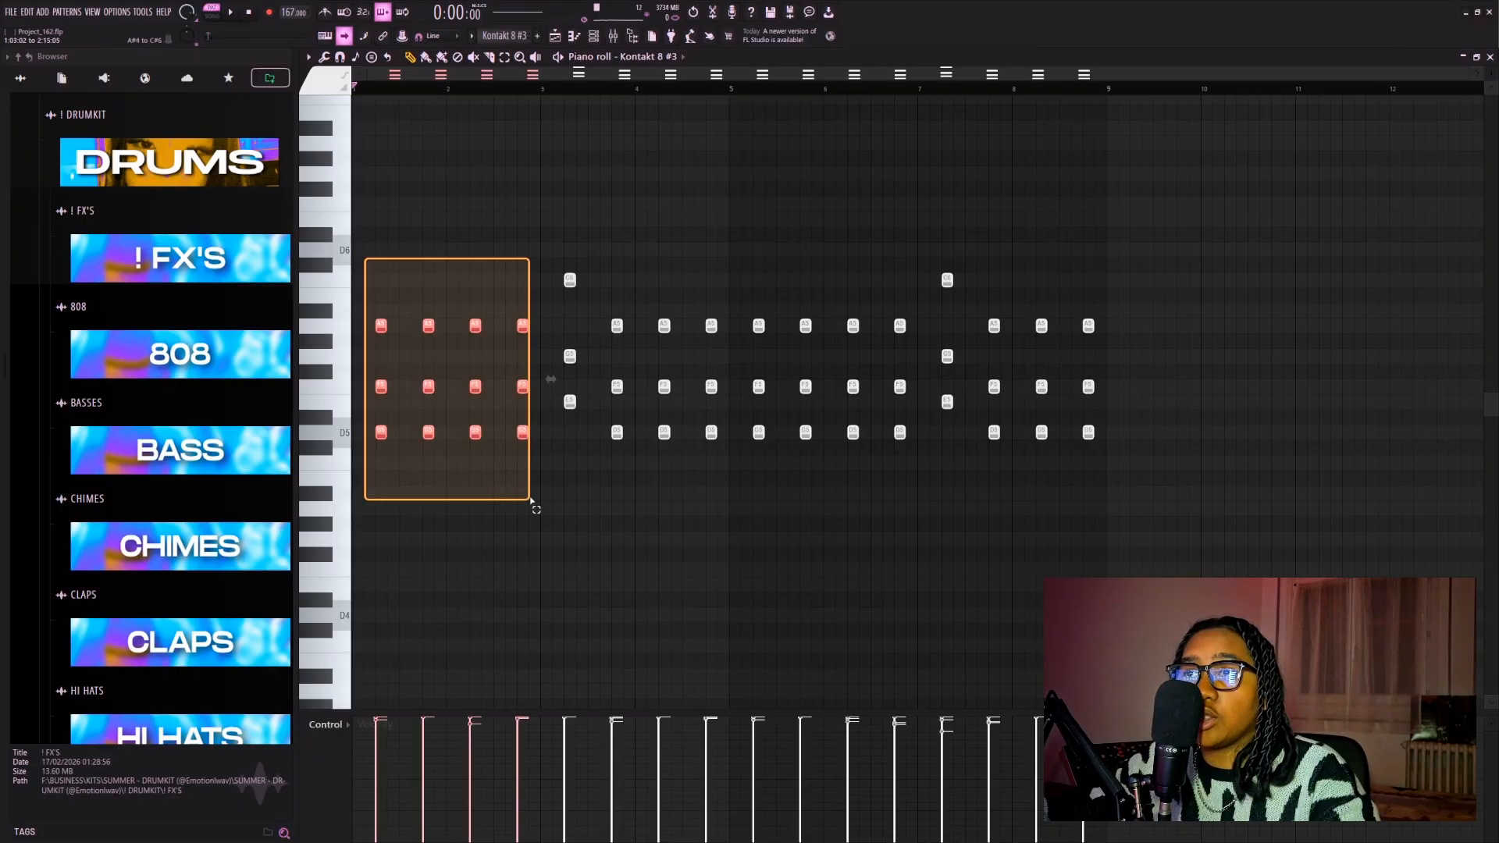
click(422, 499)
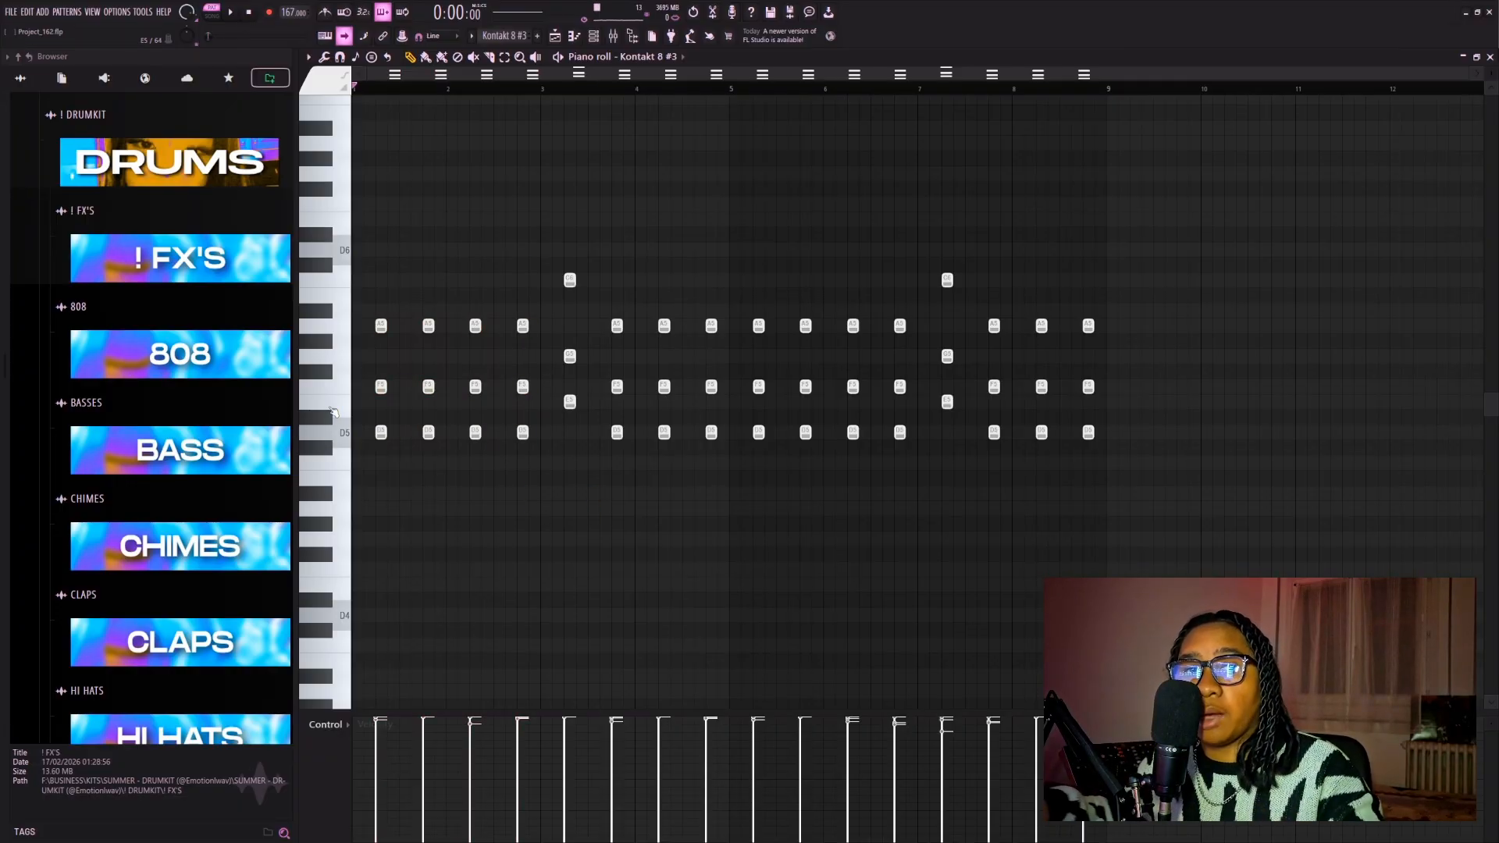
Try clearing the Kontakt 8 #3 chords and placing a shortened A5 note at the pattern start, and undo it
drag(1215, 152, 569, 602)
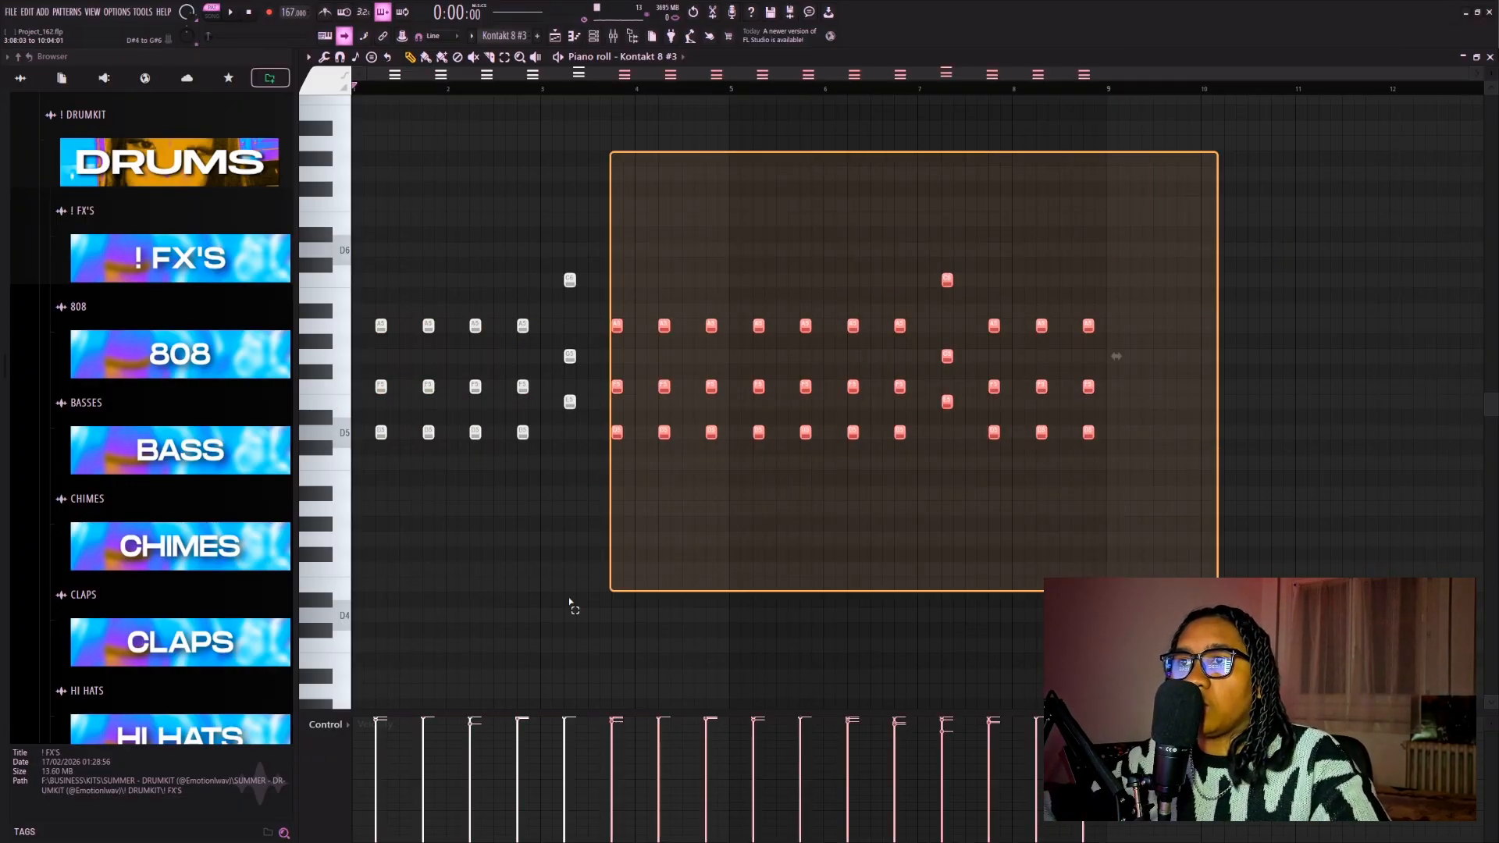
key(Delete)
scroll(371, 324, up, 3)
click(359, 328)
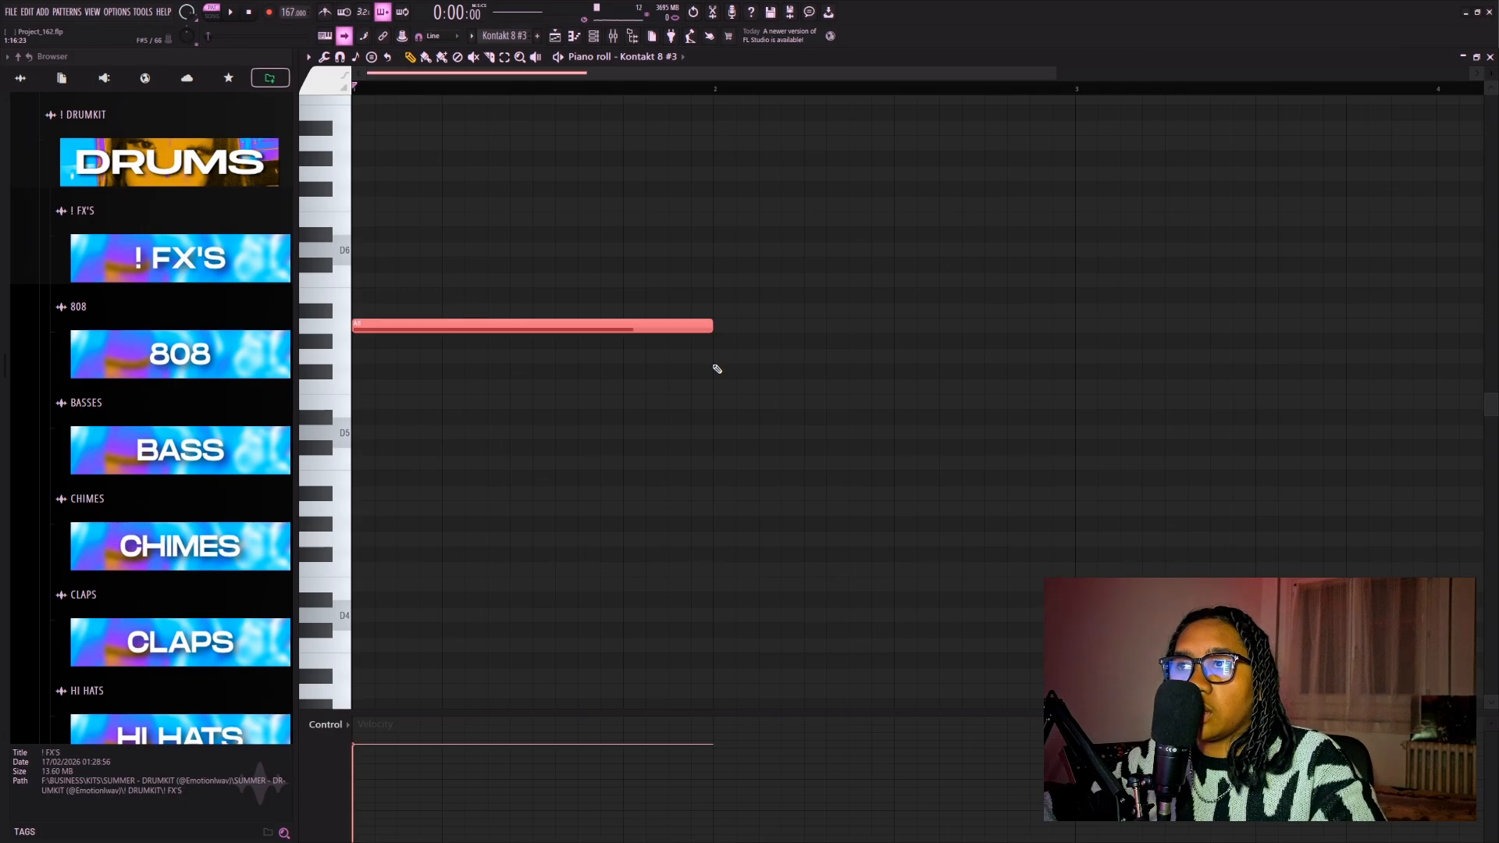
drag(710, 327, 422, 333)
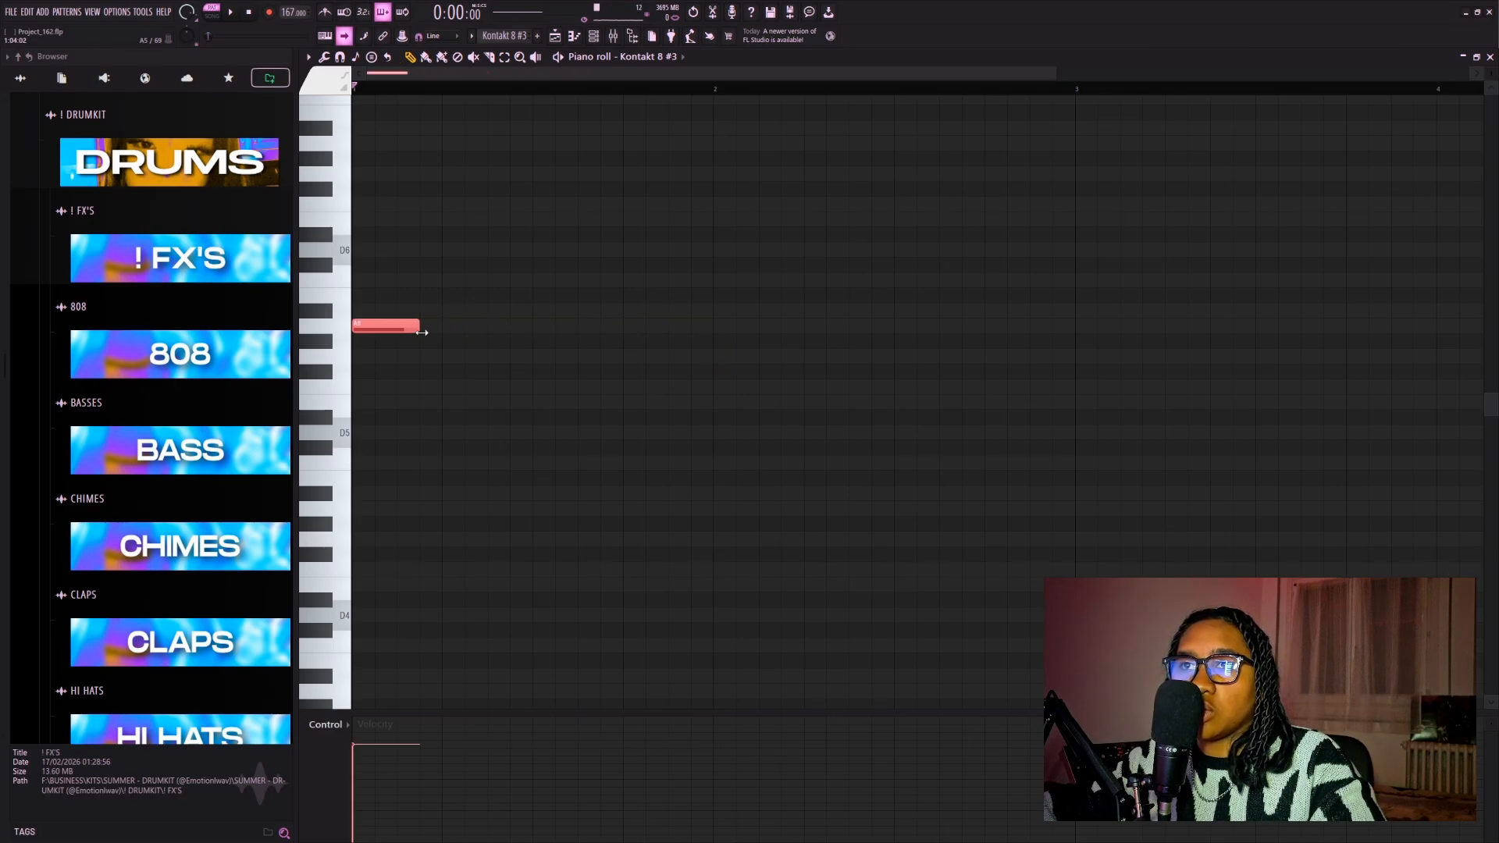
drag(417, 264, 311, 361)
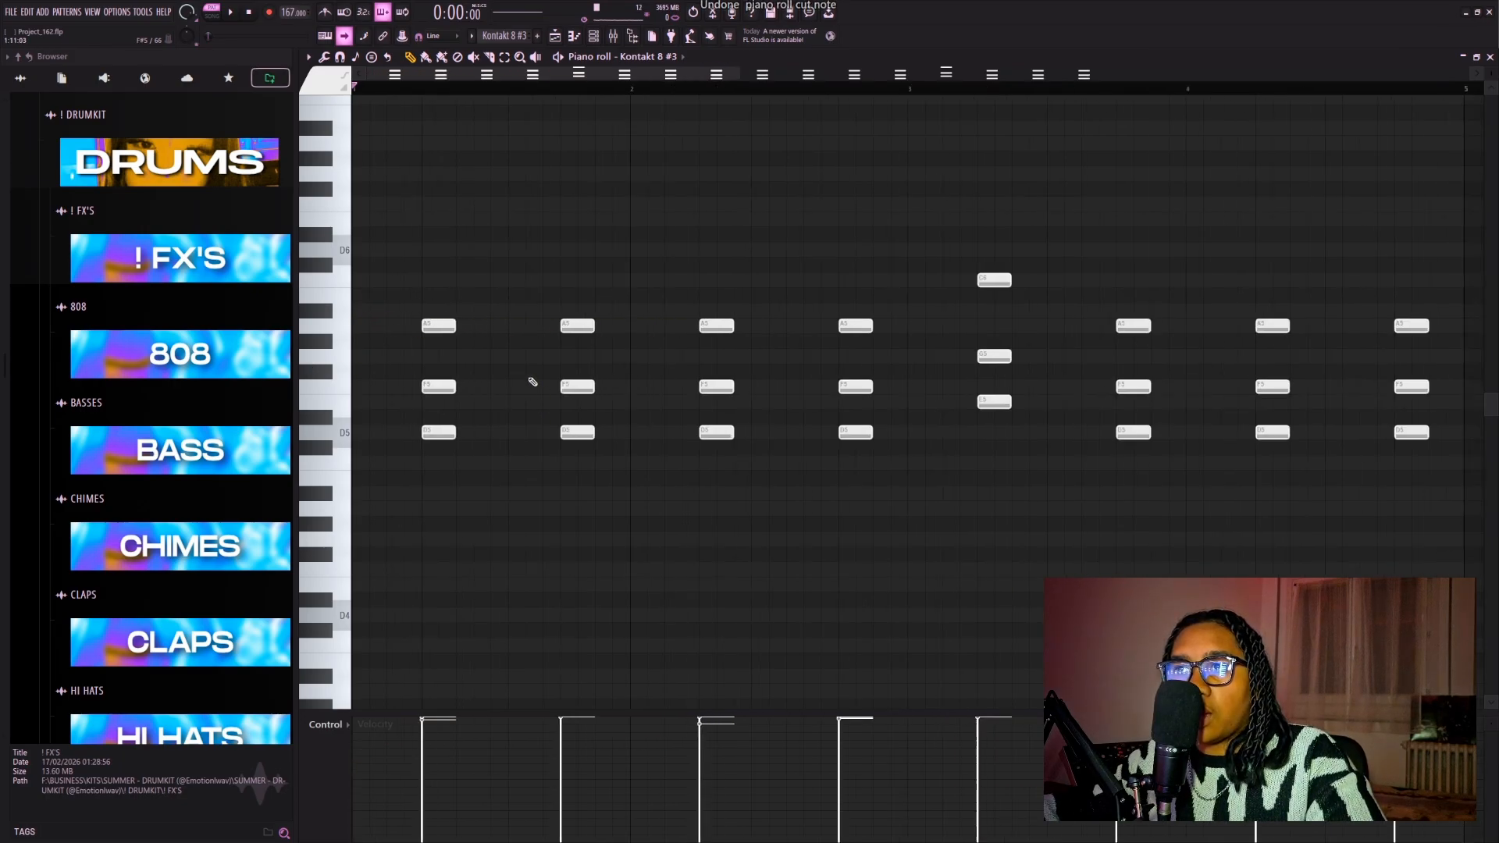
Highlight the Kontakt 8 #3 chords of bars 1 and 2, the higher bar 3 chord and the three chords following it
scroll(454, 379, down, 1)
drag(460, 280, 331, 527)
drag(771, 269, 616, 533)
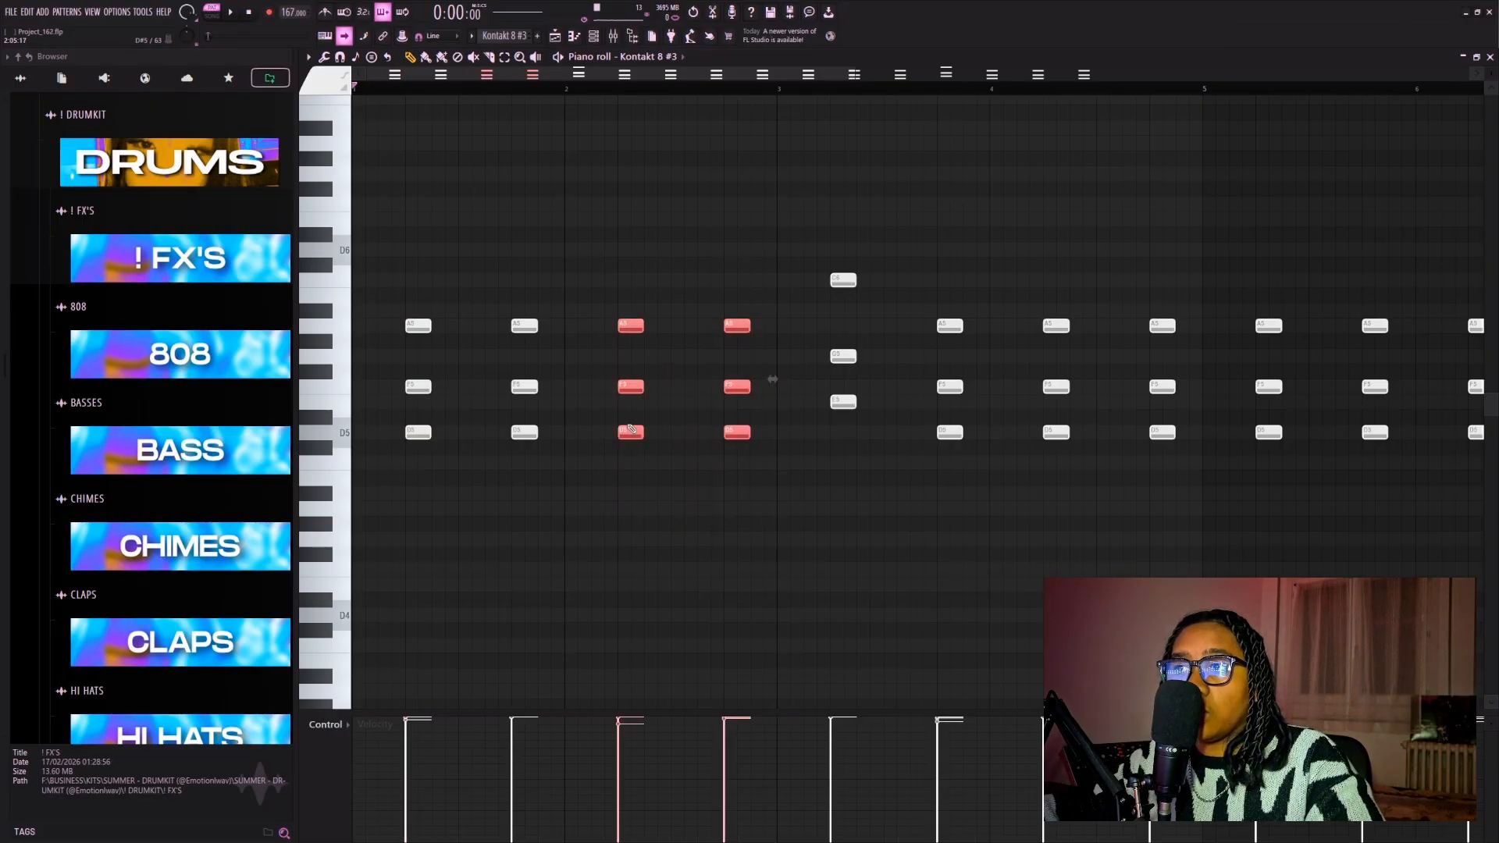
drag(814, 261, 857, 434)
scroll(857, 435, down, 1)
drag(803, 261, 978, 477)
scroll(979, 473, down, 2)
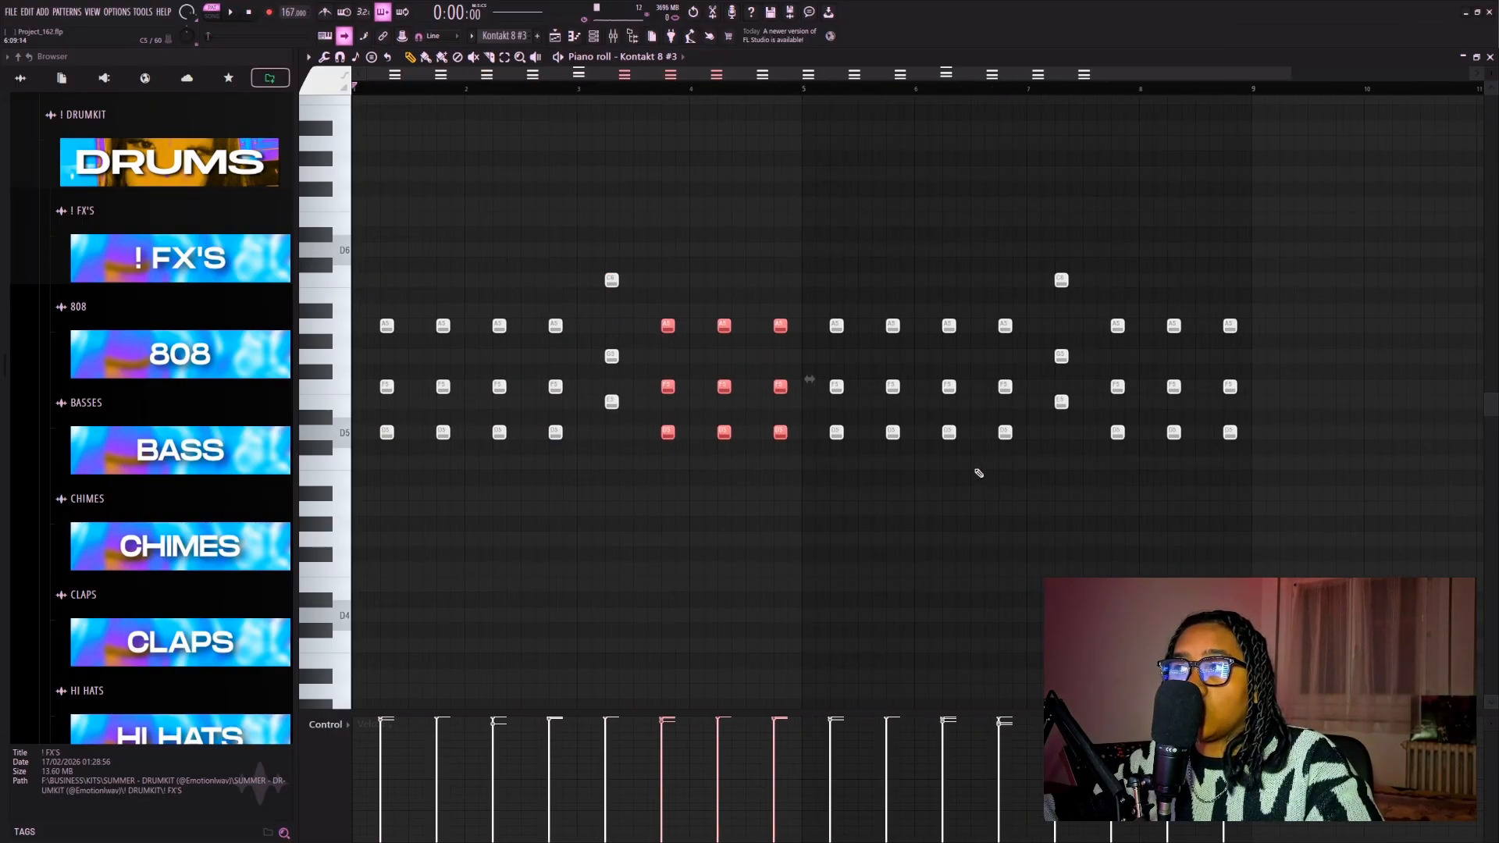
Highlight the higher chords in bars 7 and 3 and play the Kontakt 8 #3 pattern
click(1093, 410)
drag(1080, 243, 1040, 444)
drag(623, 229, 625, 393)
scroll(355, 150, up, 2)
scroll(309, 143, up, 1)
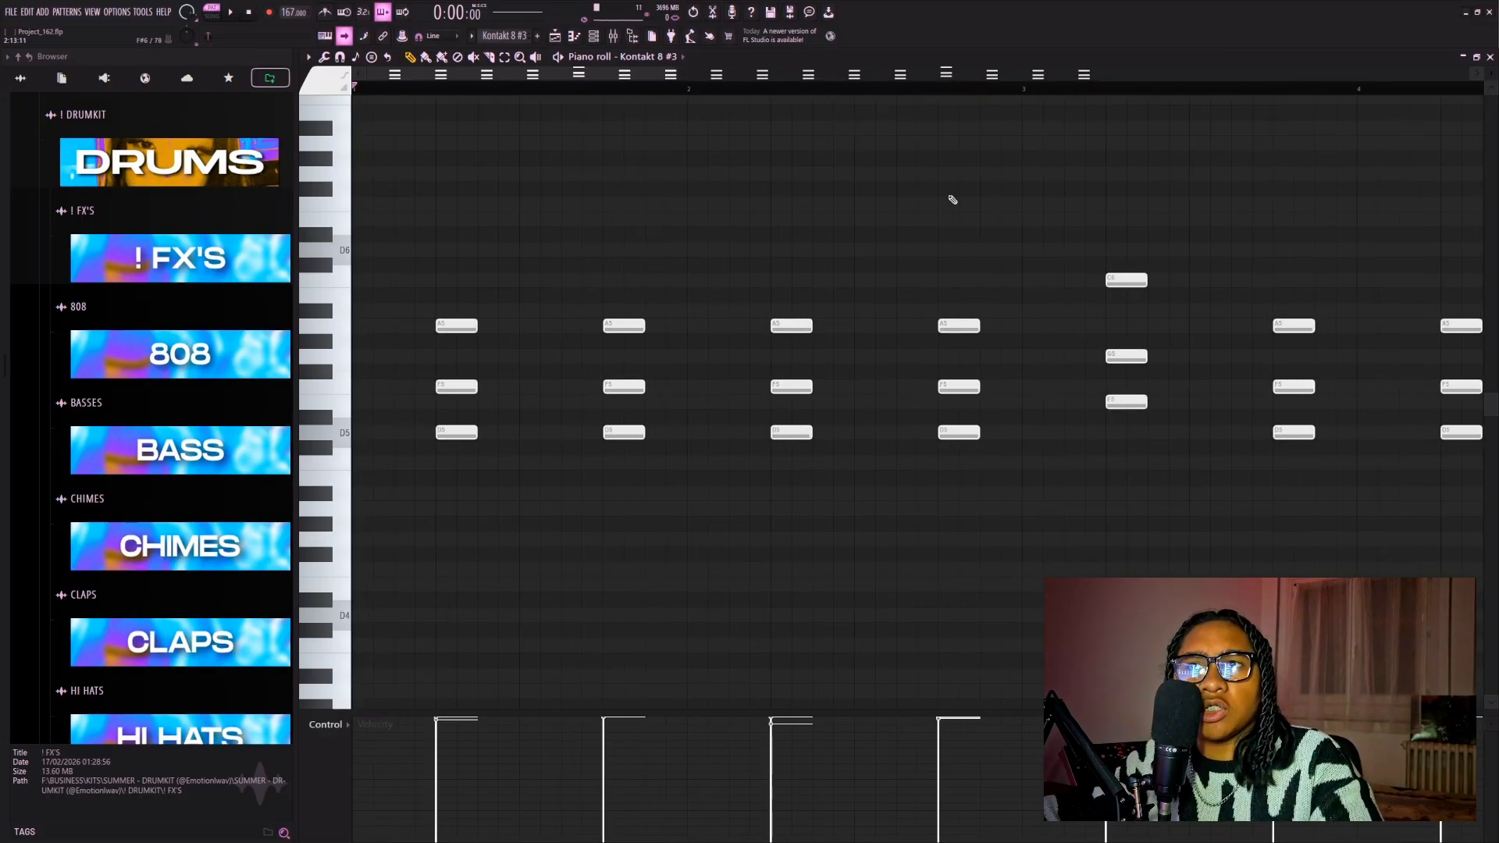
key(space)
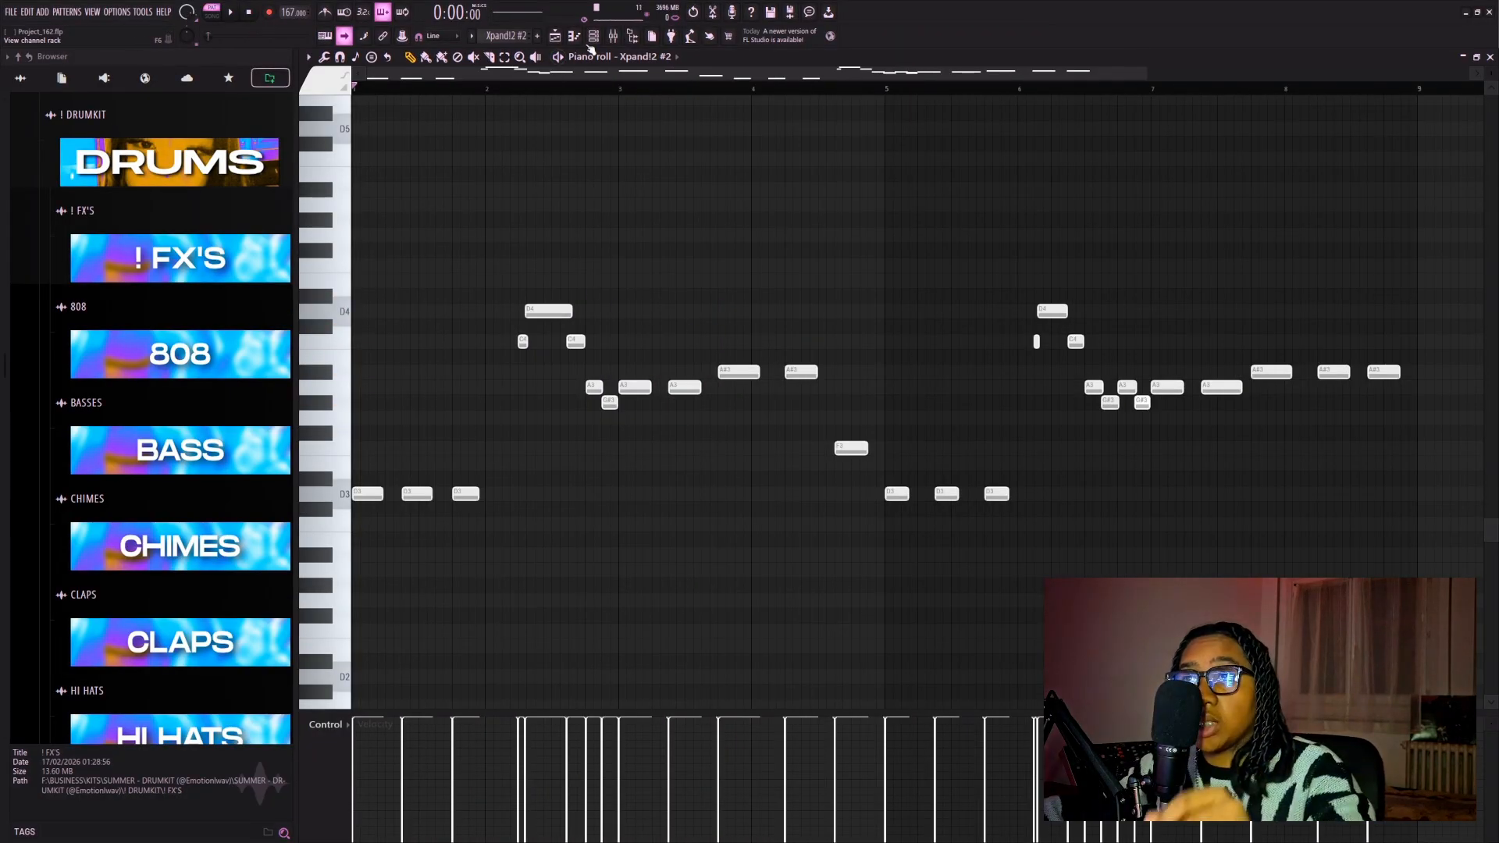
Open the Xpand!2 #2 instrument from the channel rack to view its bass preset, and close it
click(596, 36)
click(687, 334)
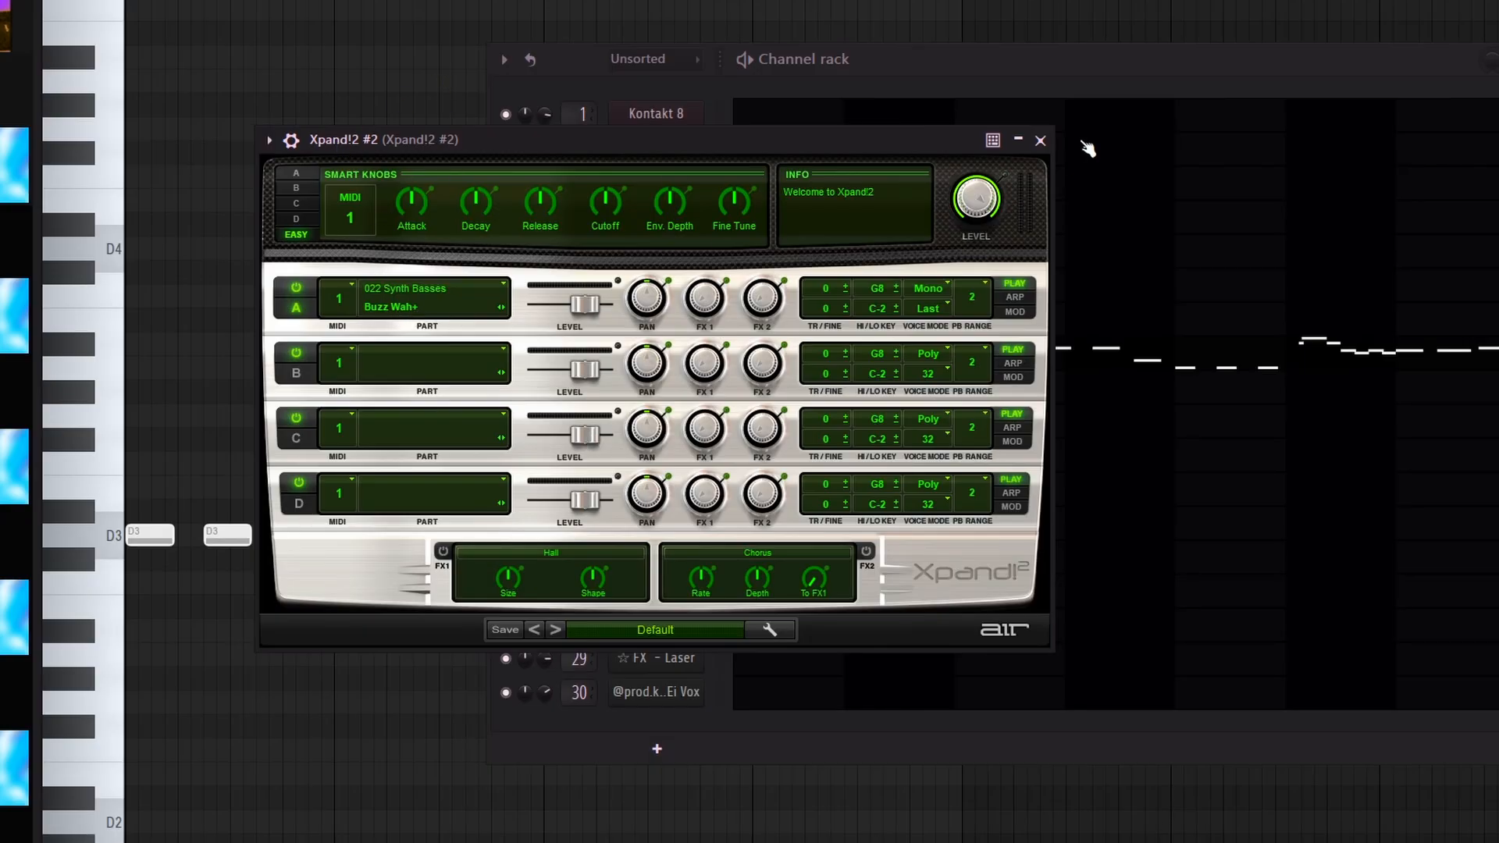
click(1040, 140)
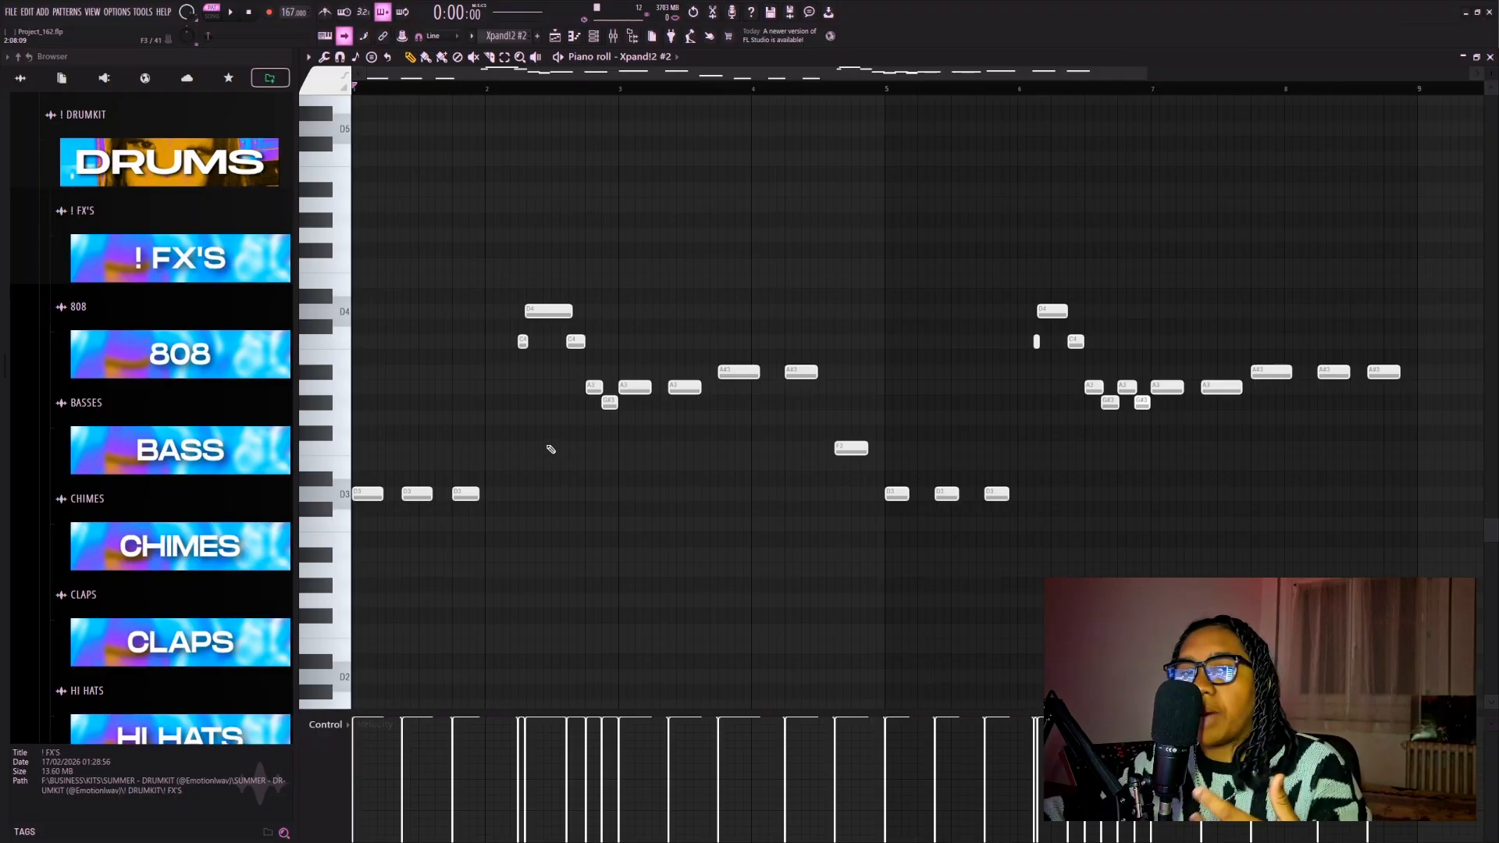
Examine the bar 2 notes of the Xpand!2 #2 pattern and highlight its opening D3 notes
scroll(521, 417, up, 5)
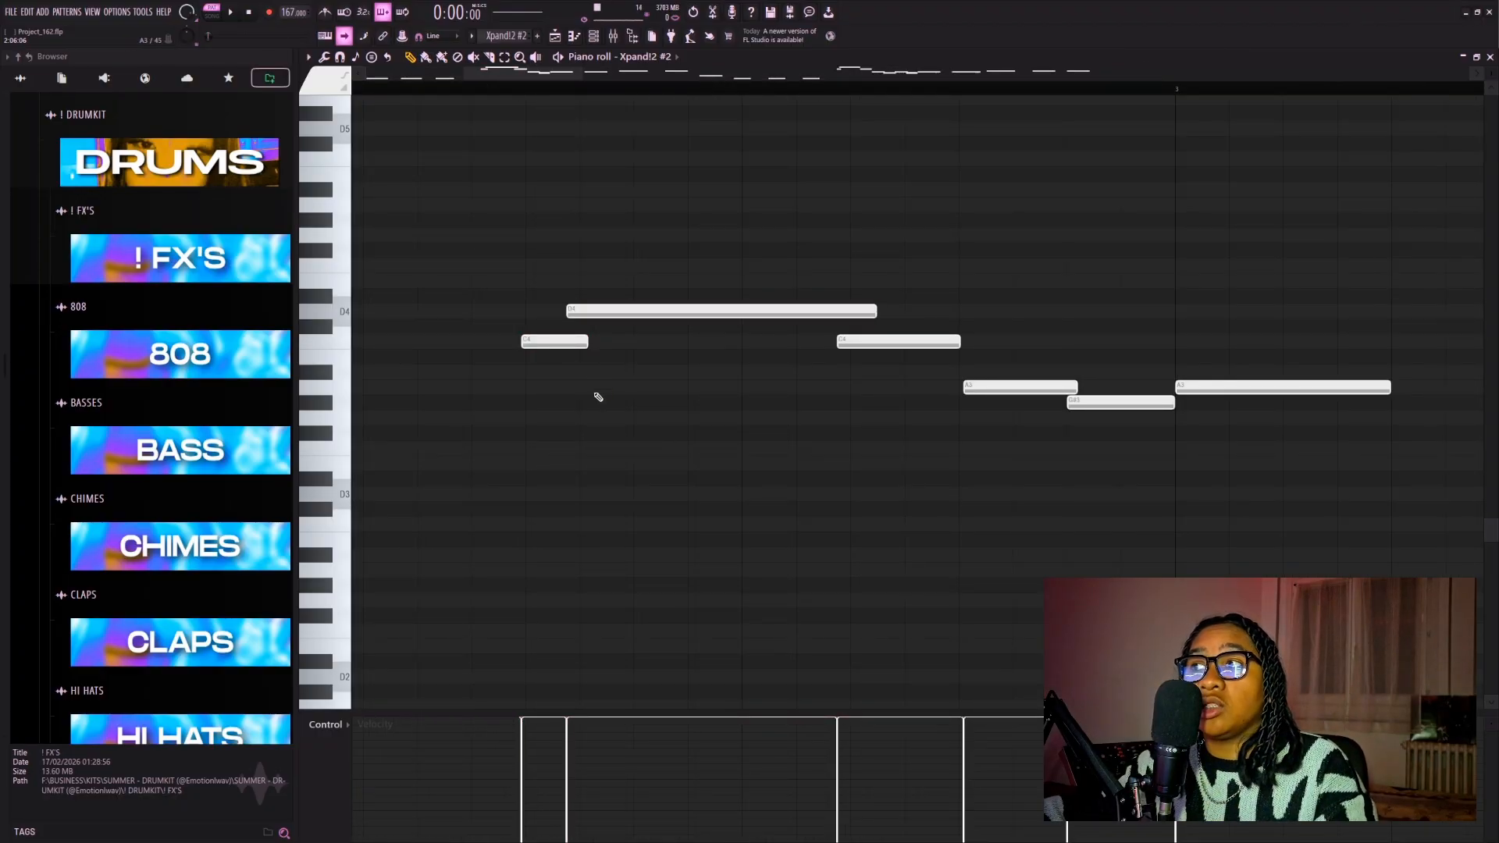
scroll(598, 397, down, 5)
key(ctrl+a)
drag(476, 411, 412, 474)
Try the bar 2 D4 note earlier without its C4 lead-in, and restore both notes to their original positions
scroll(443, 457, up, 6)
drag(743, 321, 720, 359)
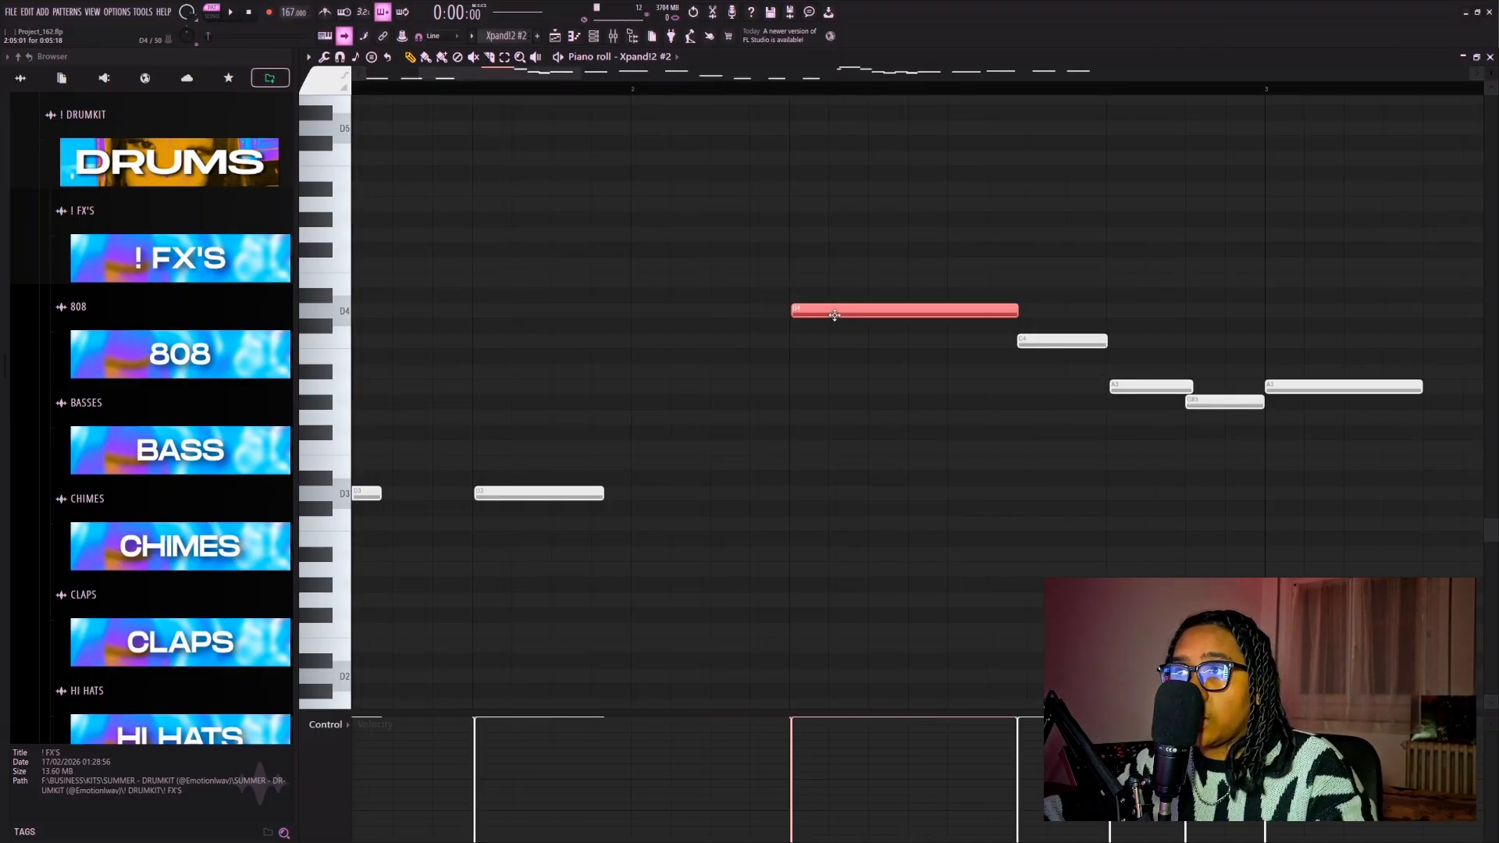
drag(812, 312, 792, 364)
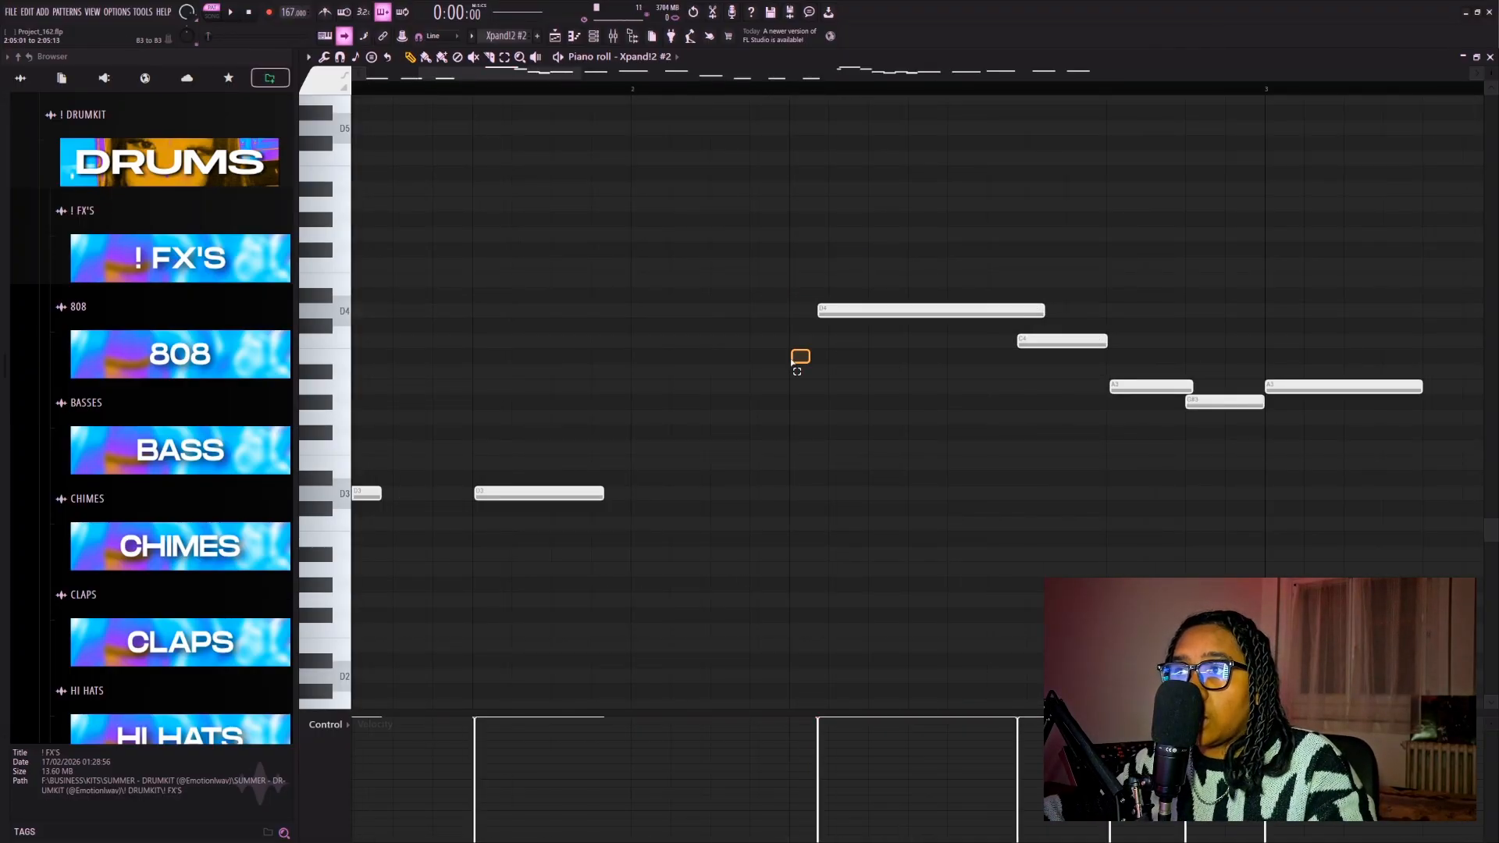
click(795, 344)
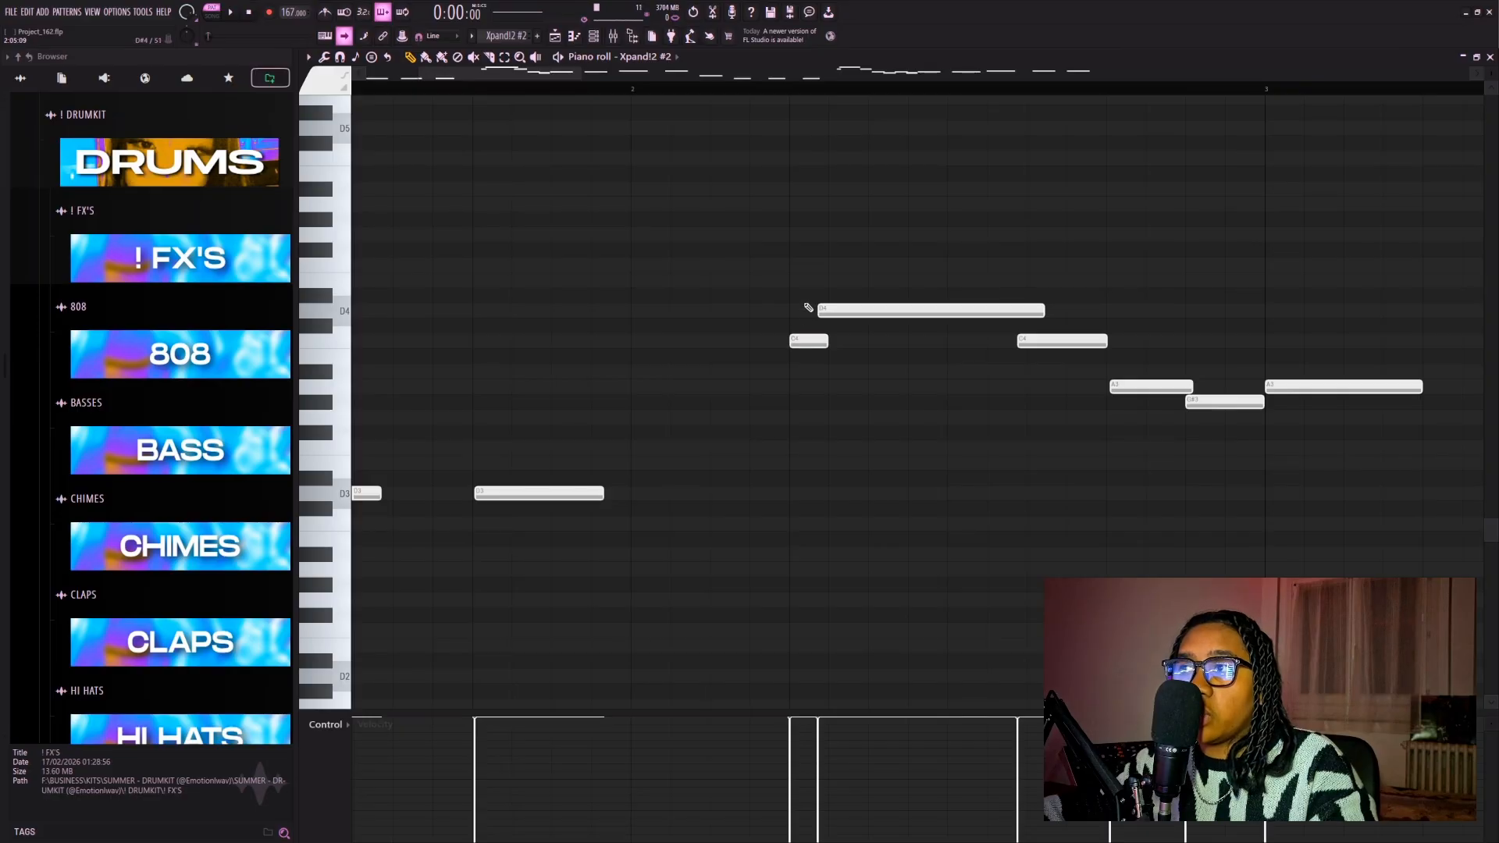
drag(806, 290, 791, 367)
drag(854, 275, 842, 335)
Set the playback position to bar 2 and highlight the descending C4 to A3 notes and the whole Xpand!2 #2 melody
click(632, 89)
ctrl+click(760, 243)
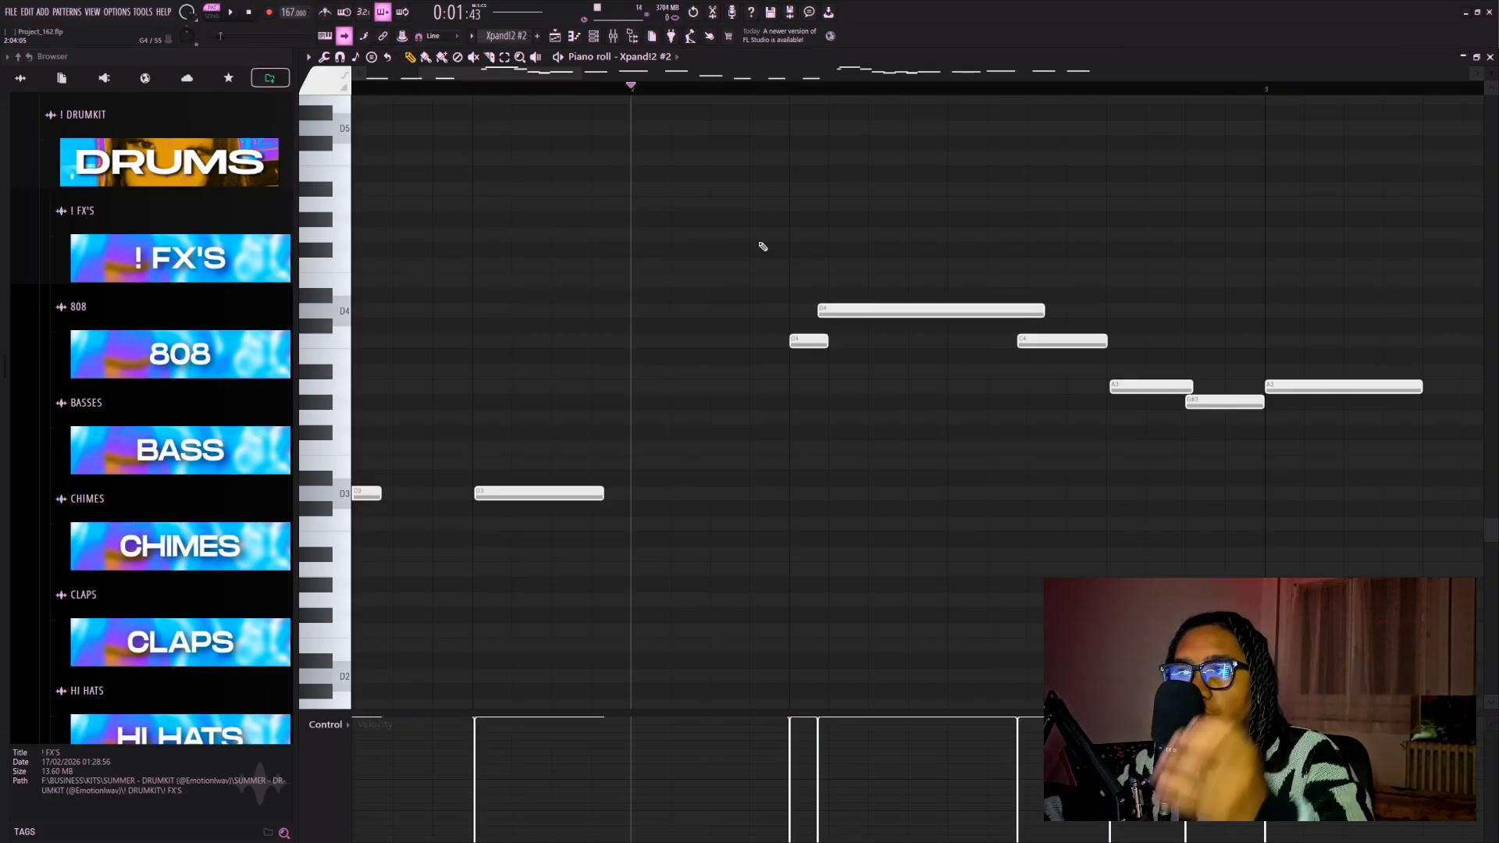
scroll(774, 328, down, 5)
drag(655, 335, 813, 444)
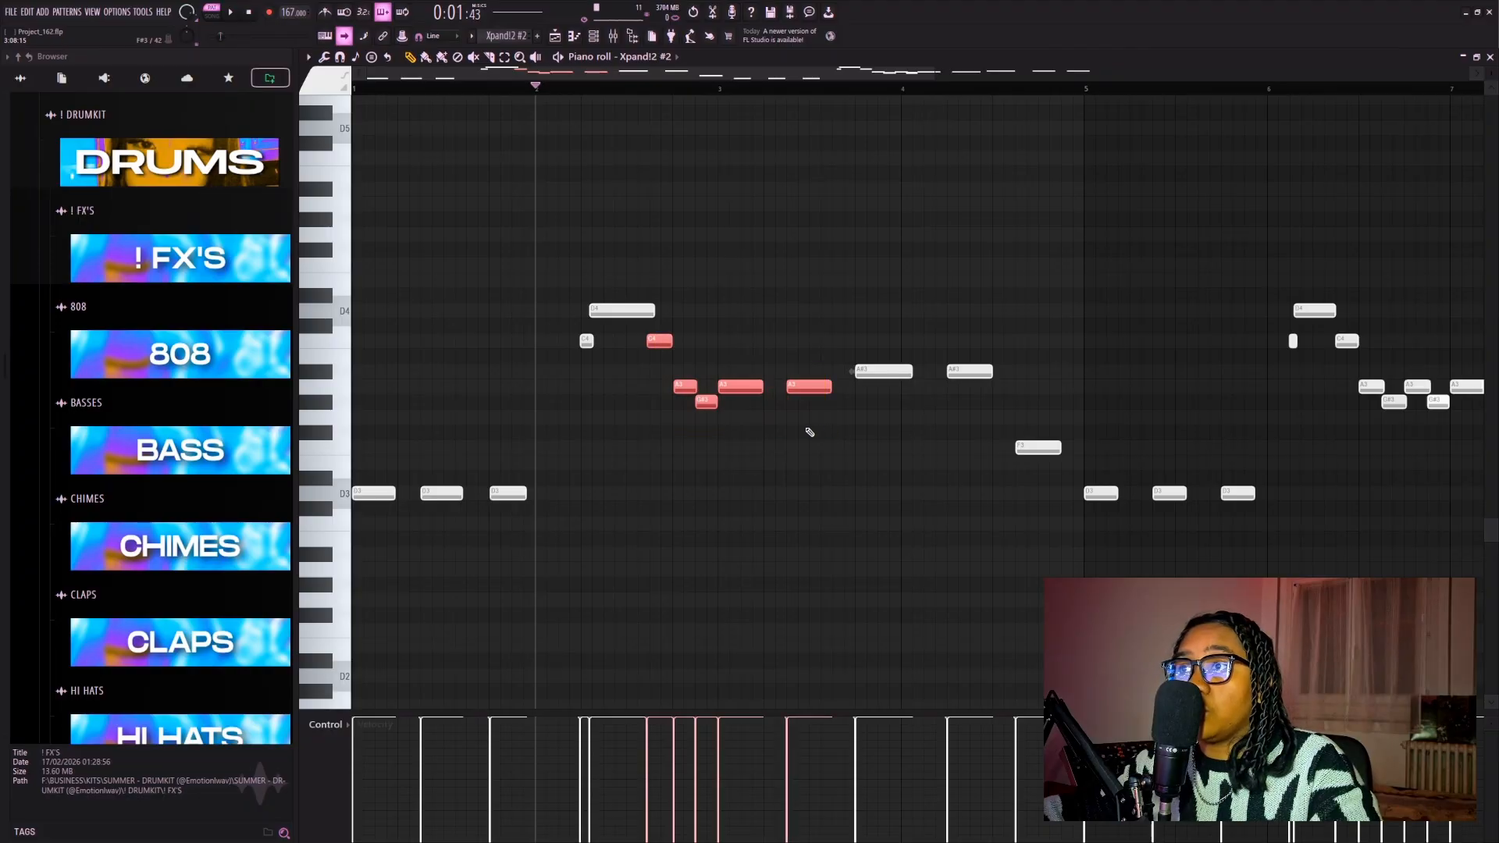
scroll(814, 449, down, 4)
drag(1186, 228, 343, 539)
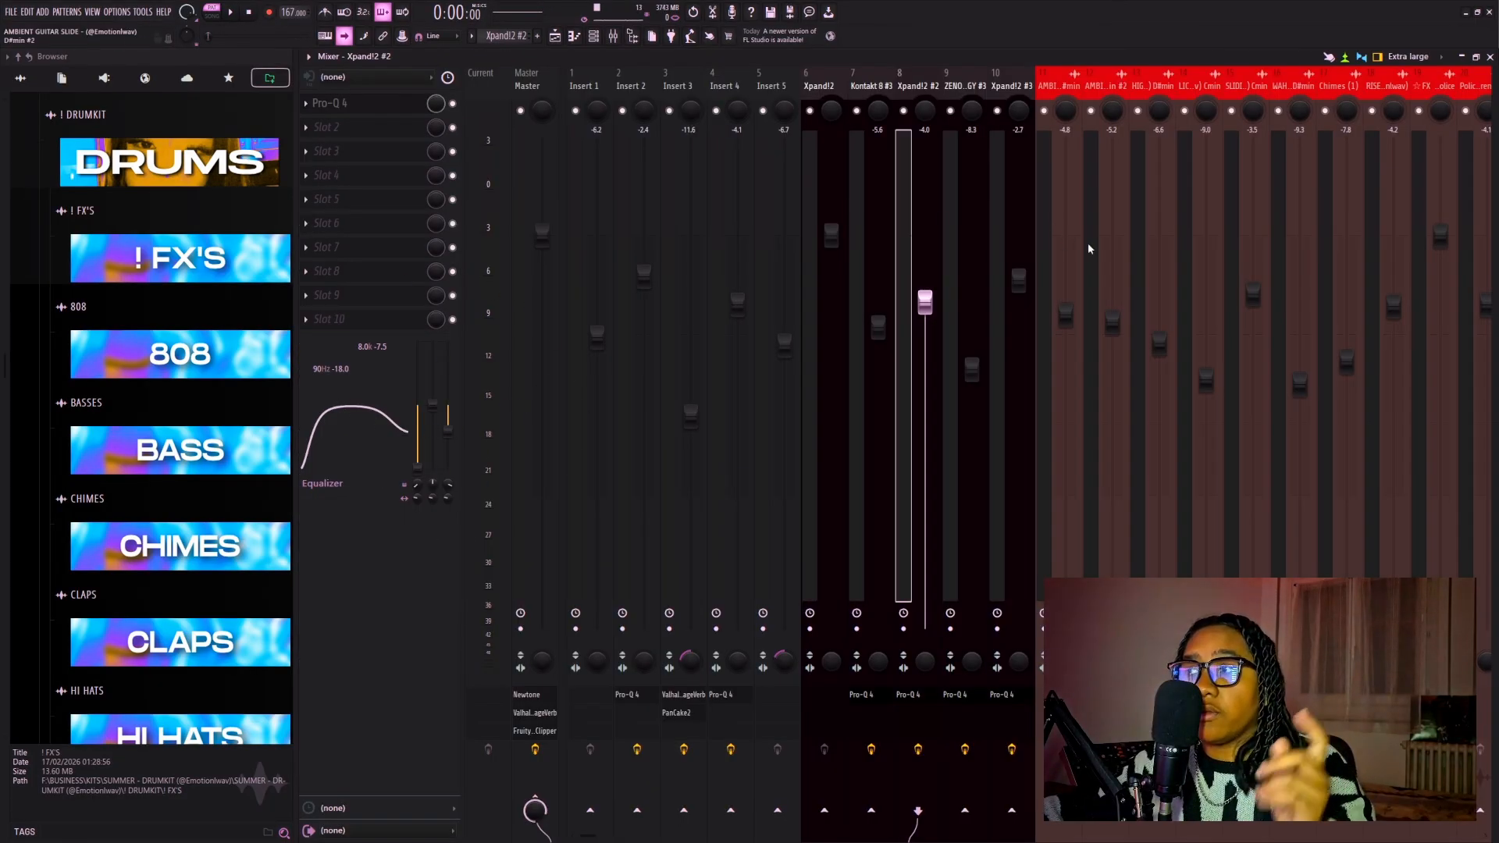
Review the ZENOLOGY #3 pattern's notes and instrument preset, and open the Pro-Q 4 on its mixer track
key(F5)
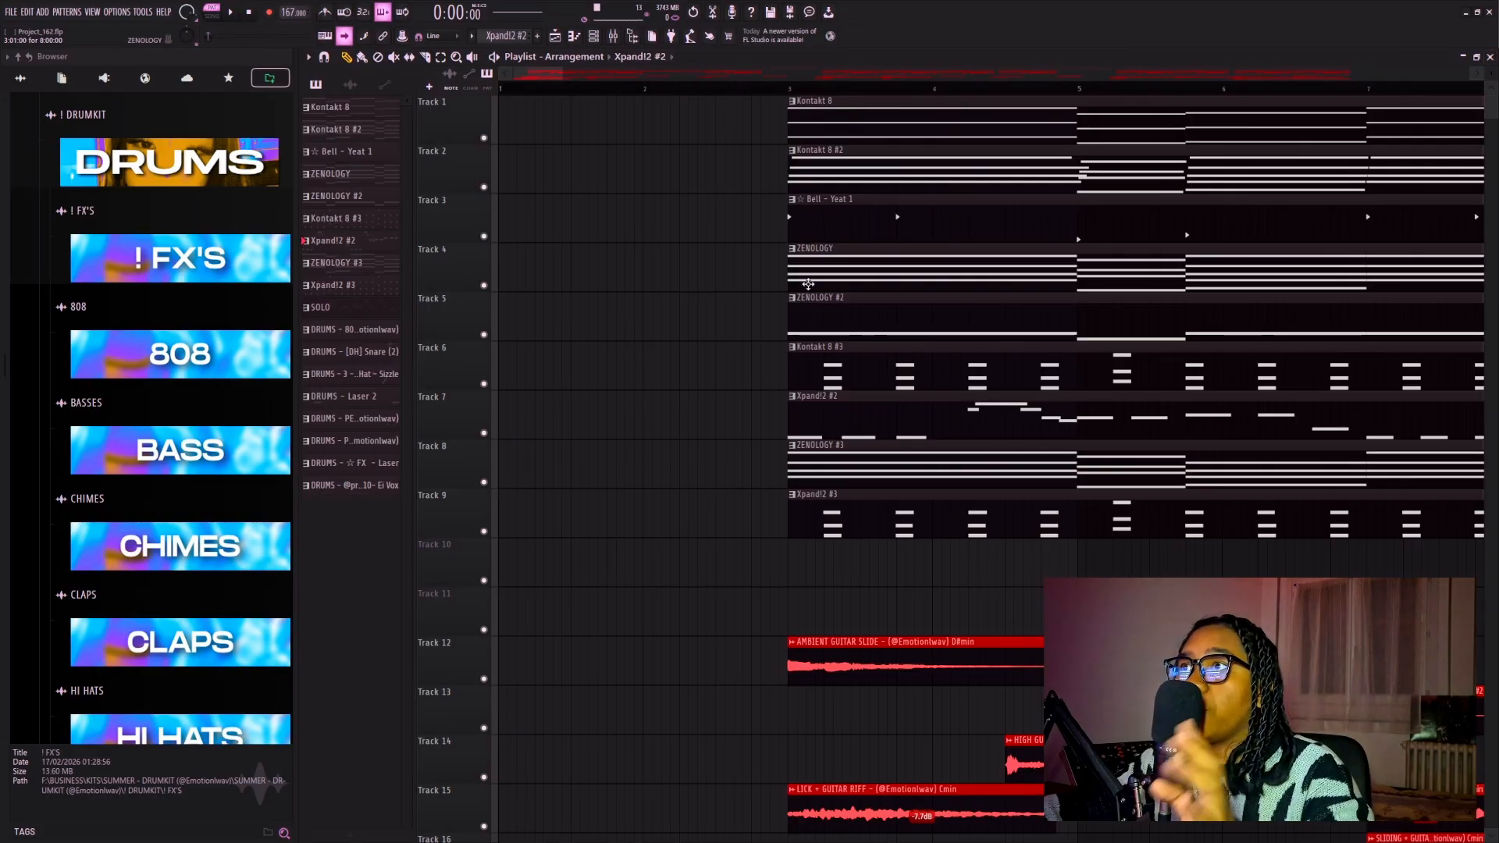
double_click(834, 457)
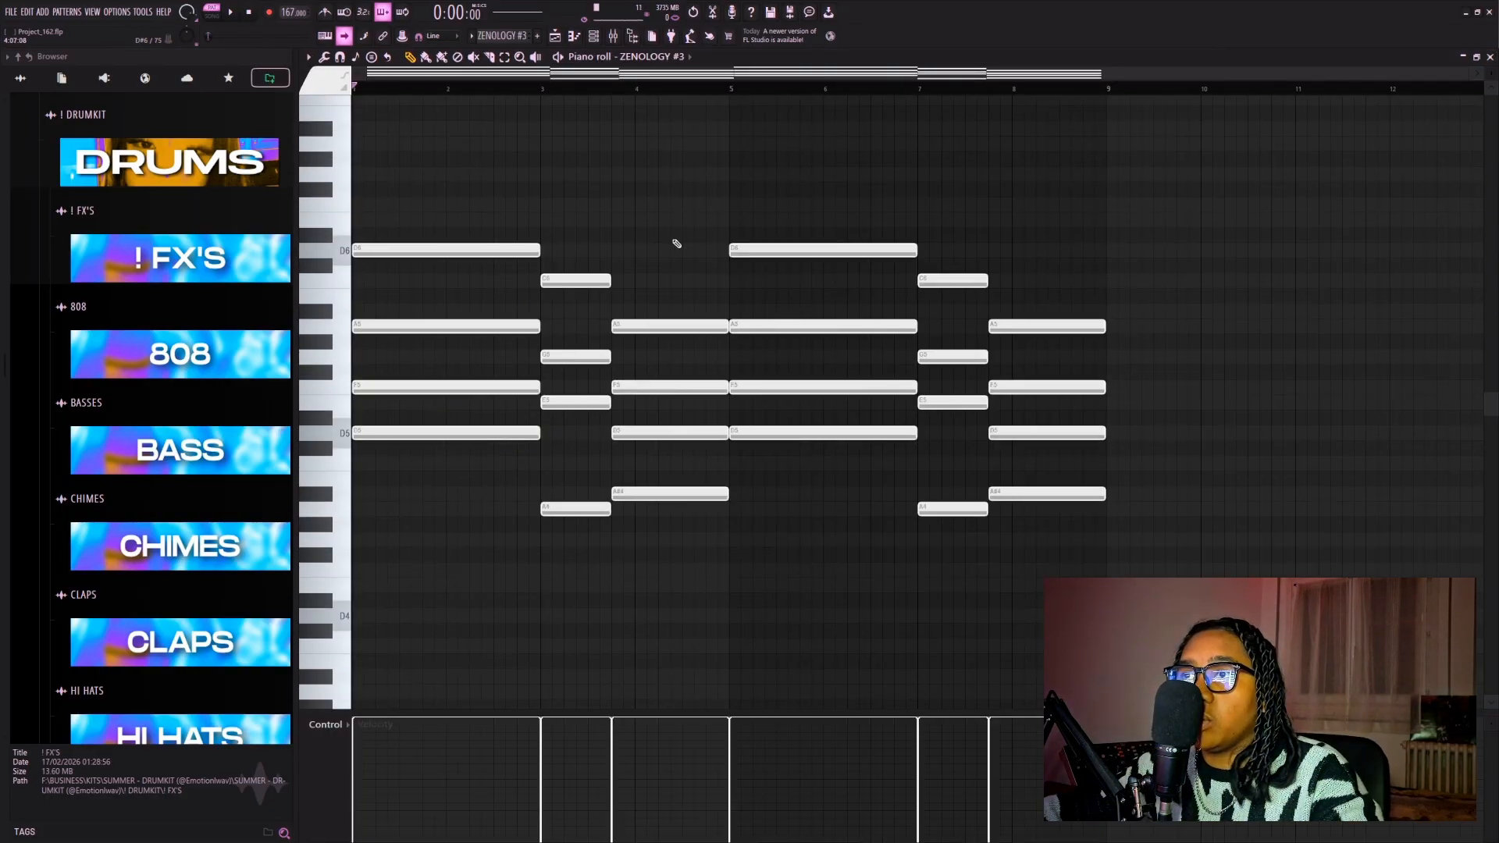
click(594, 36)
click(690, 399)
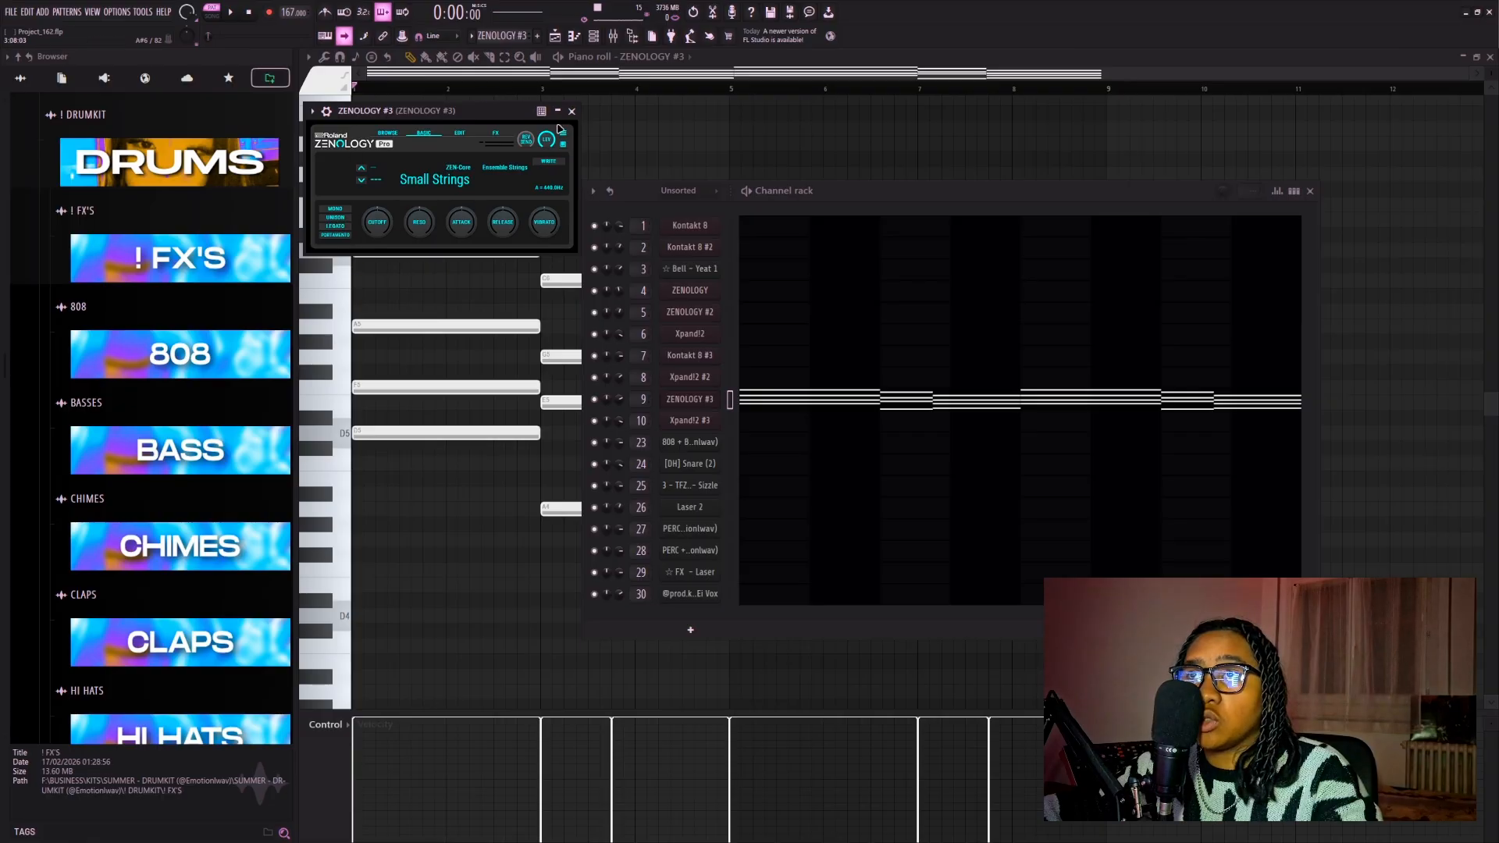
click(572, 111)
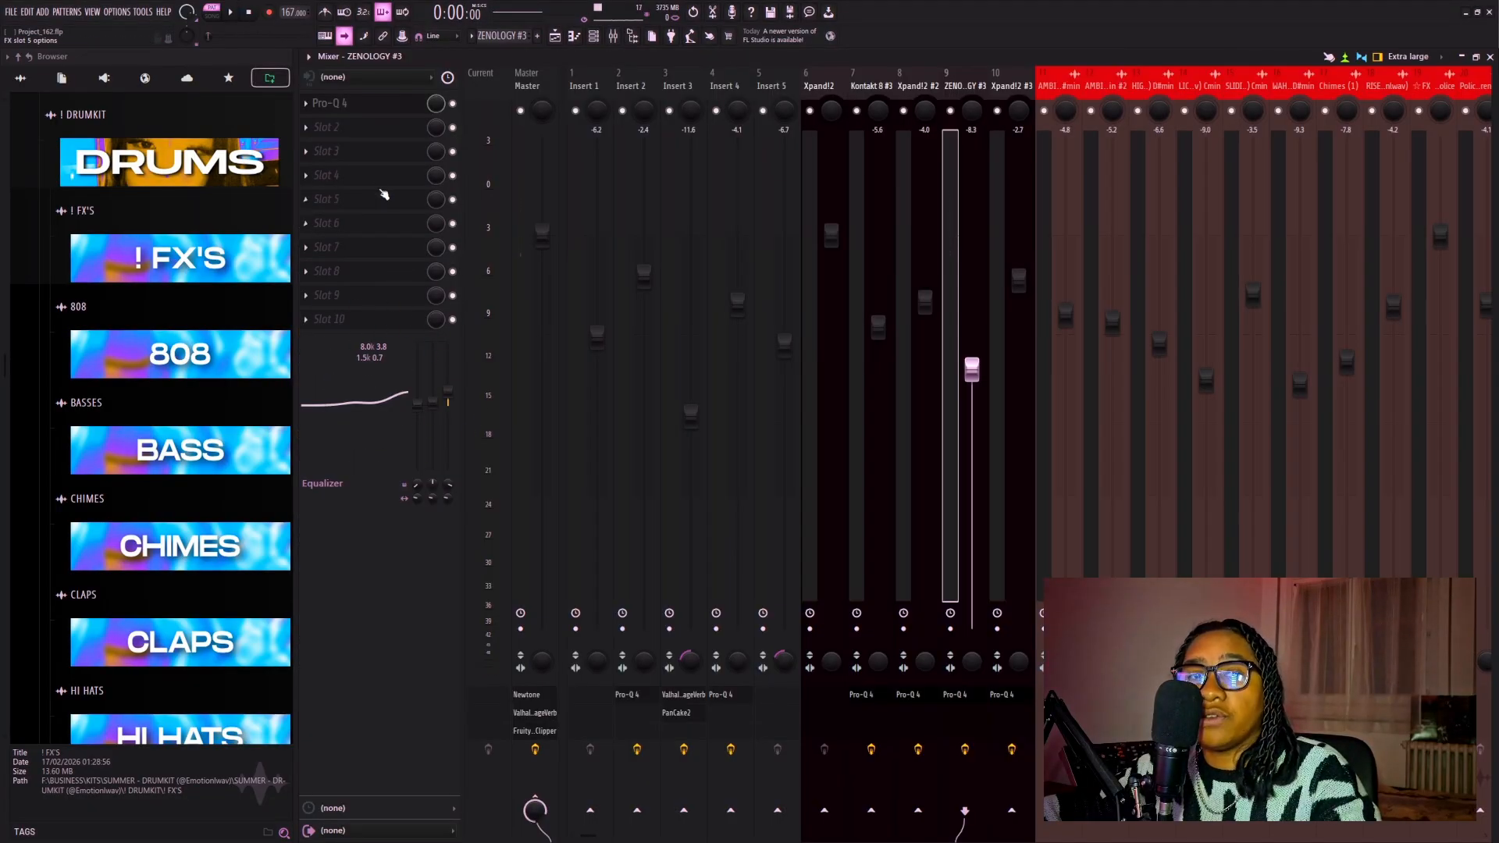
click(378, 109)
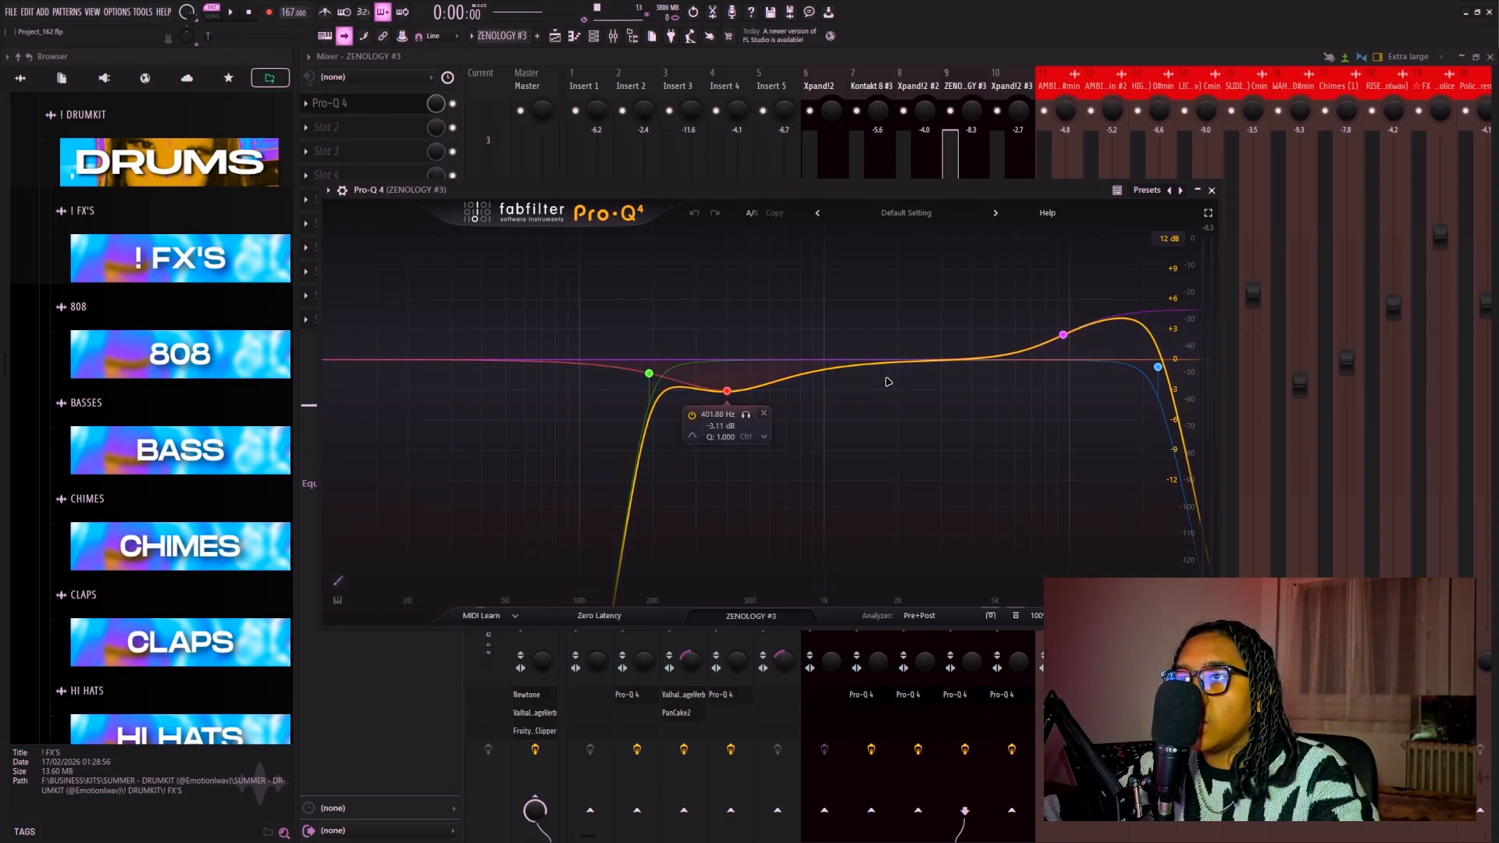
Close the Pro-Q 4 and check the instrument preset of the Xpand!2 #3 channel
click(1212, 190)
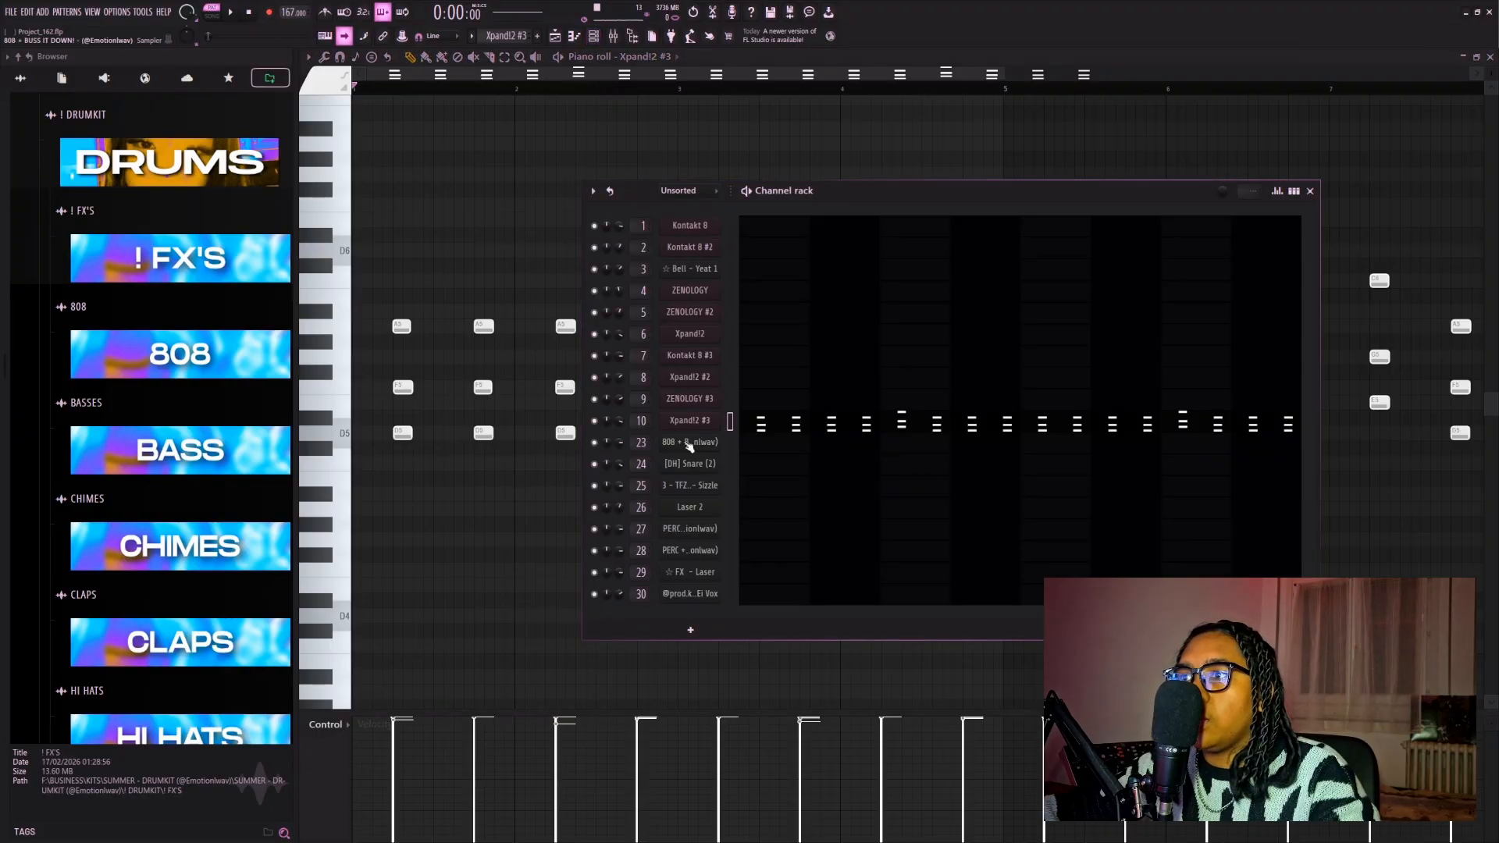
click(687, 420)
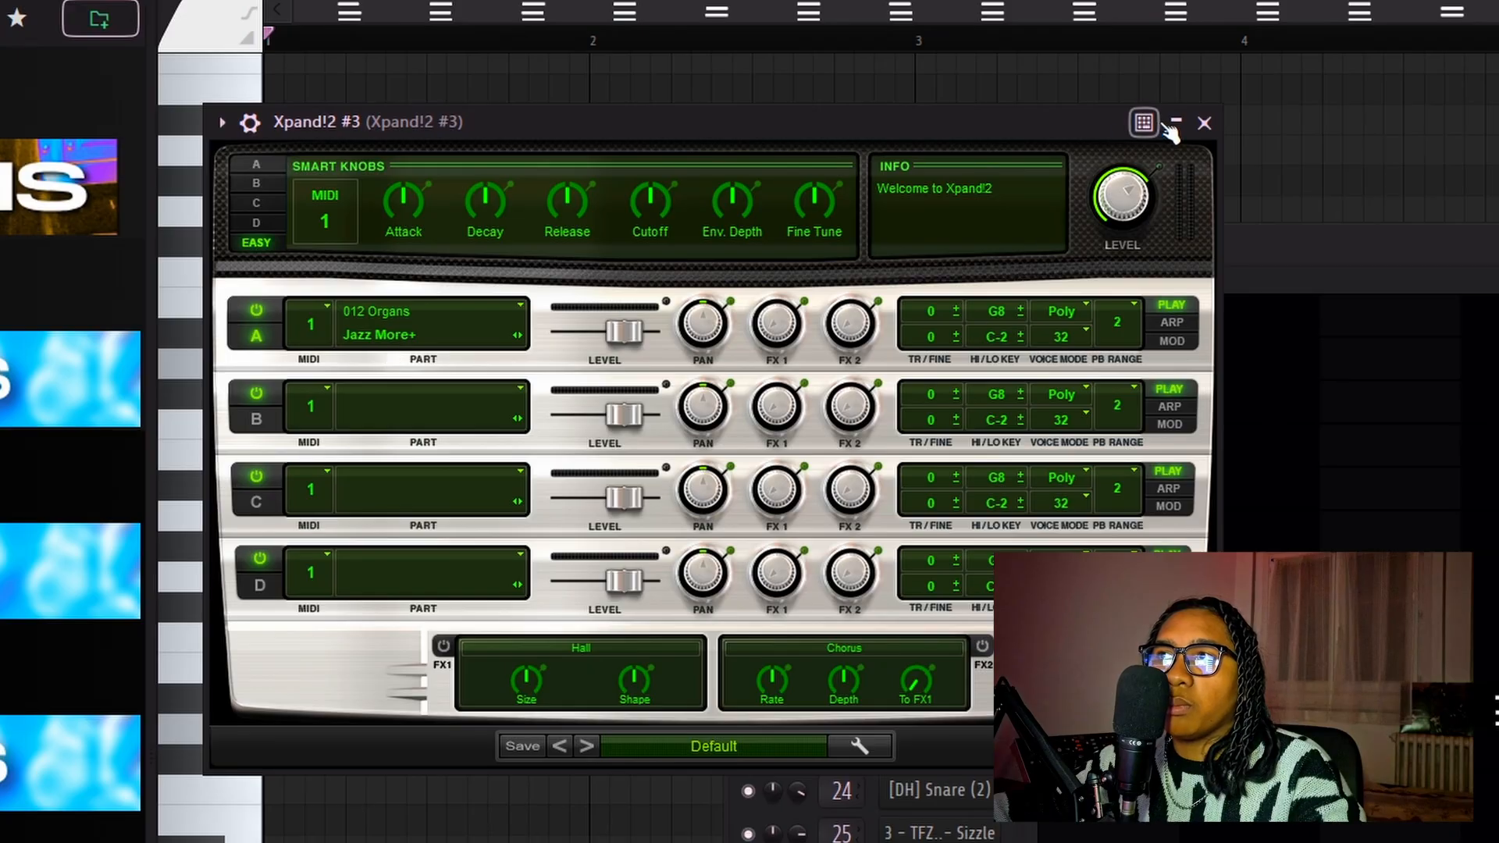
click(1205, 122)
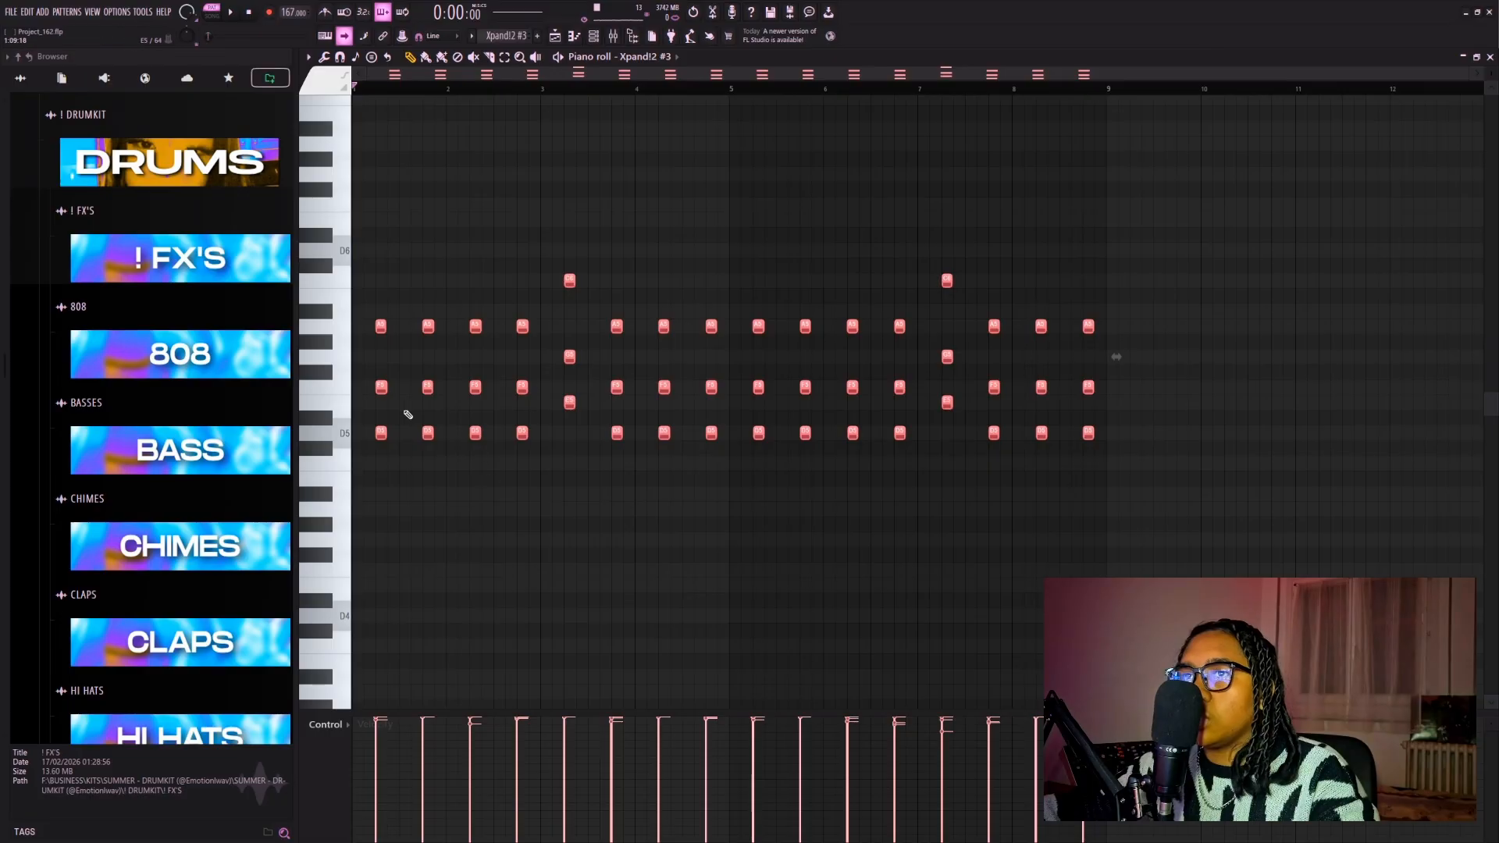
Highlight all the notes of the Xpand!2 #3 pattern and play it back
scroll(337, 370, up, 3)
scroll(976, 365, down, 3)
drag(1251, 227, 369, 629)
scroll(357, 499, up, 4)
ctrl+click(413, 120)
key(space)
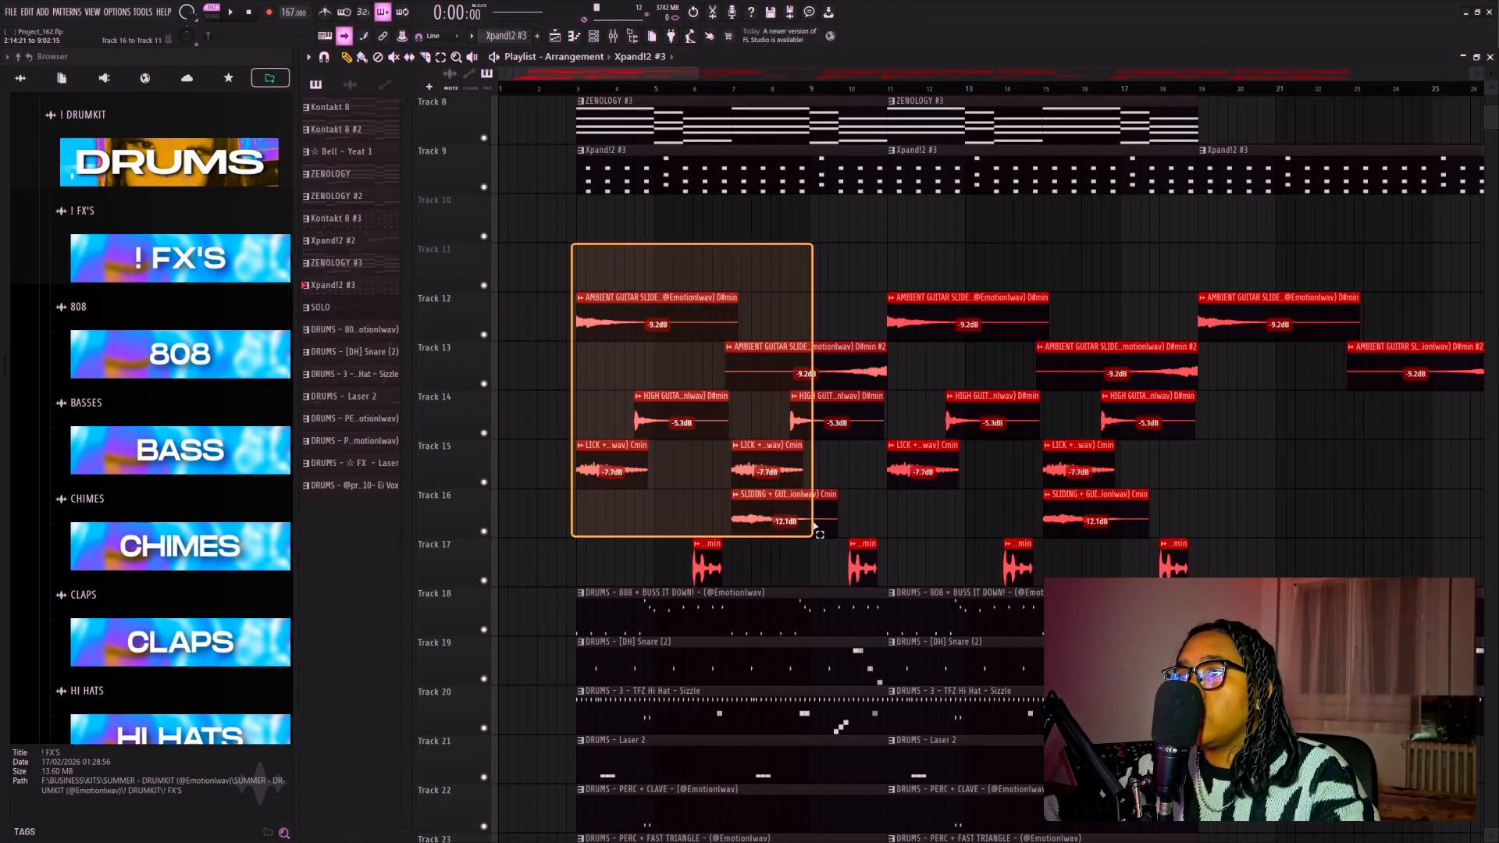
Highlight the first guitar samples on tracks 12 to 16, and unmute playlist tracks 7 to 17
drag(814, 526, 838, 526)
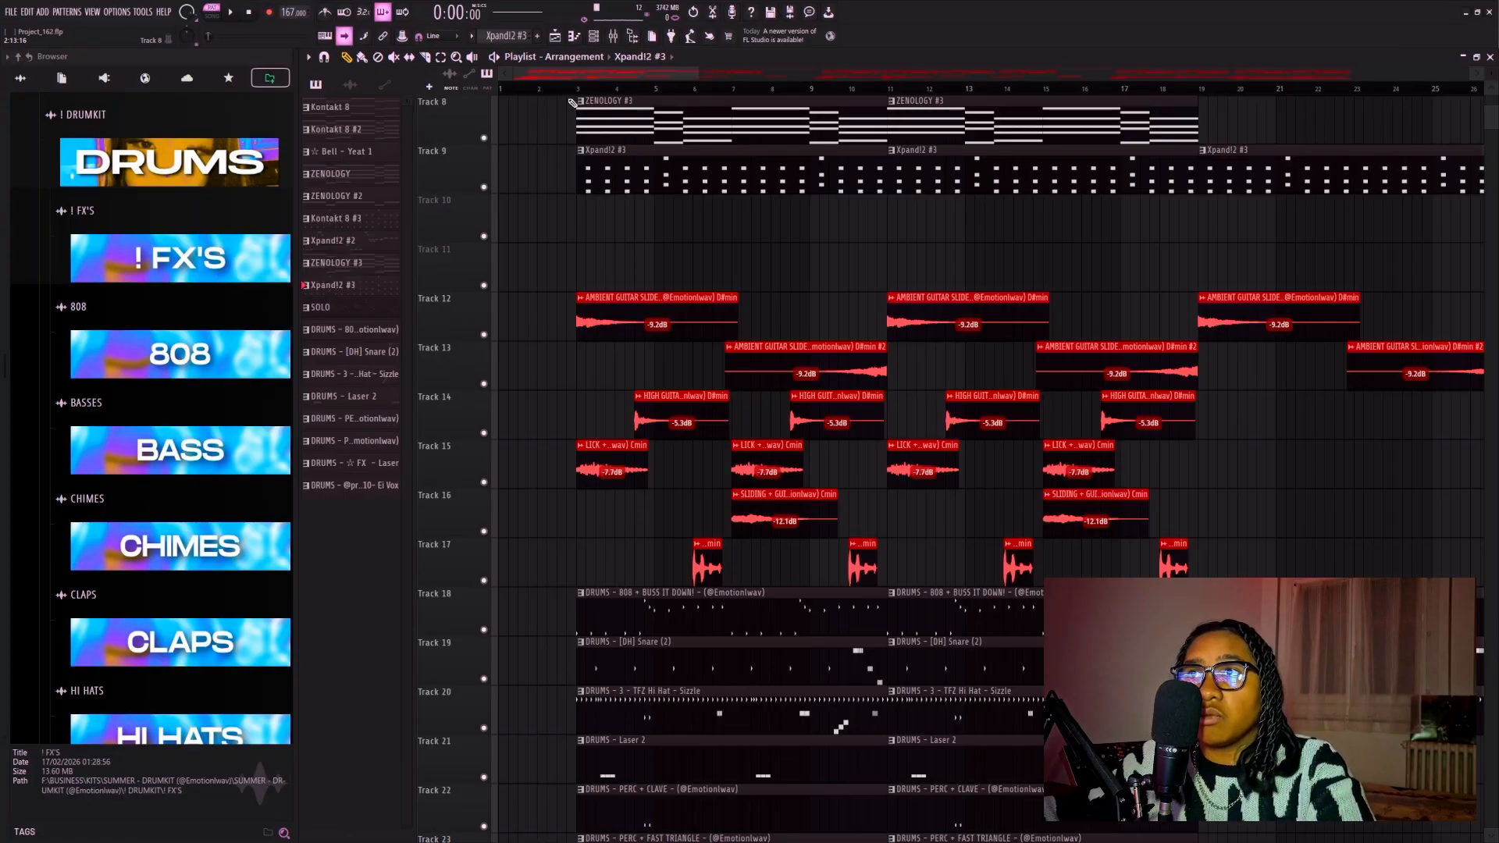
scroll(581, 98, up, 3)
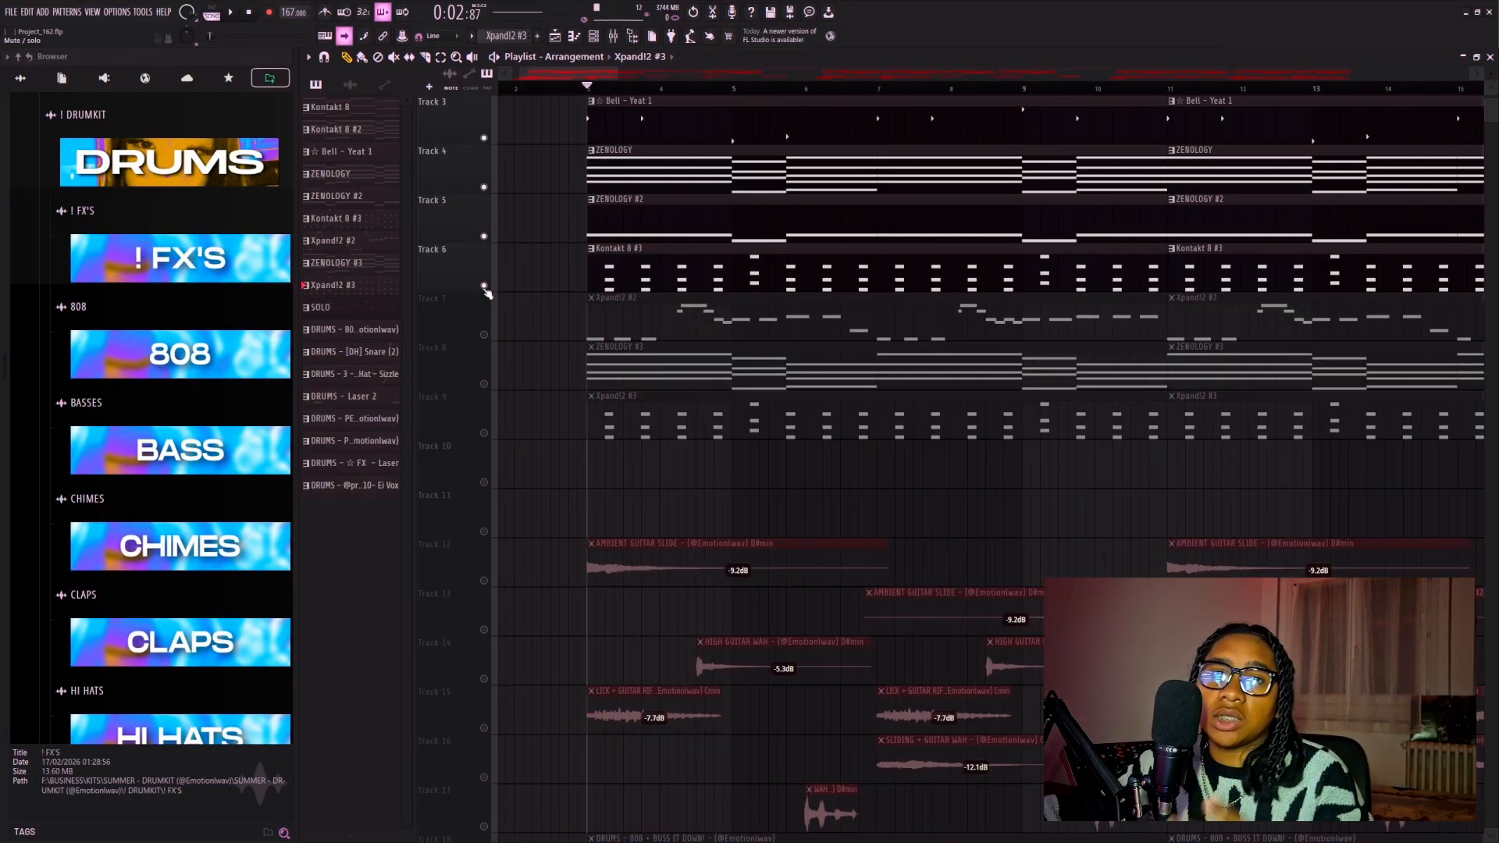
click(485, 337)
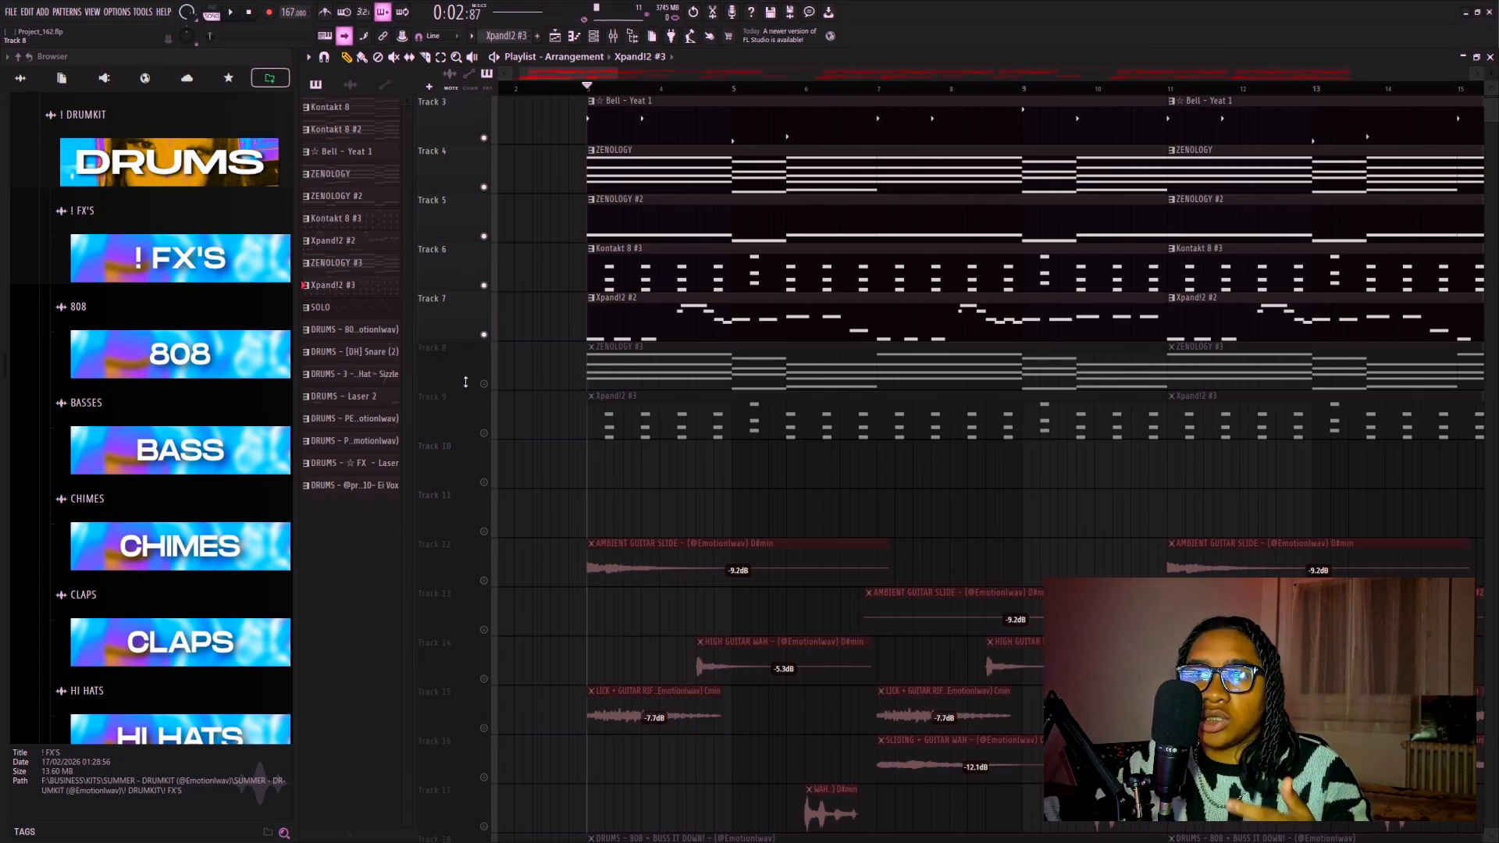
mouse_move(484, 384)
mouse_down()
mouse_move(481, 714)
mouse_move(485, 691)
mouse_up()
scroll(481, 713, down, 2)
scroll(485, 684, down, 2)
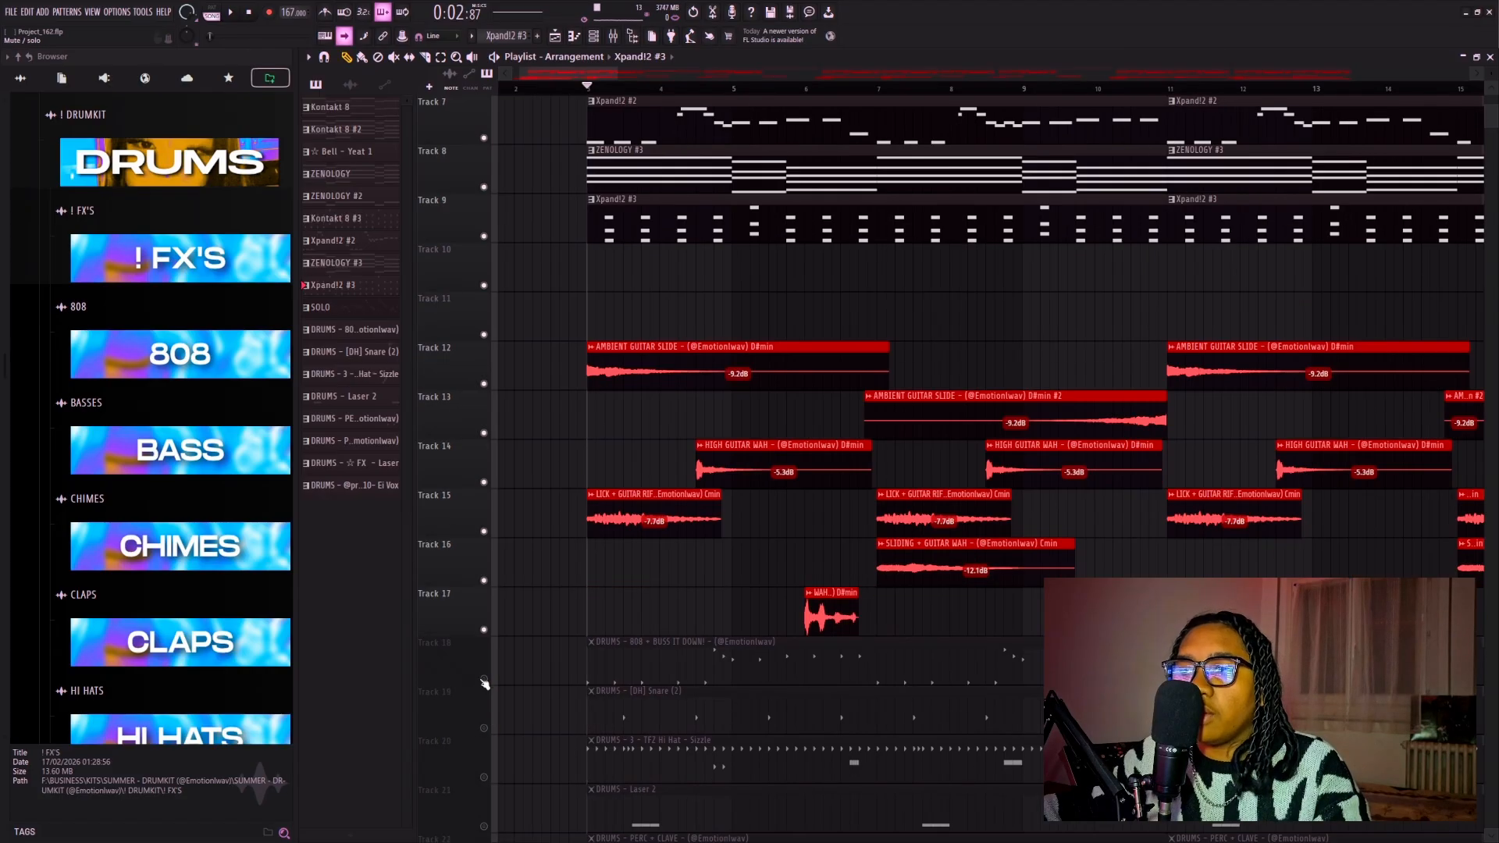
Play back the unmuted layers, and unmute the effects tracks 26 to 31 in the playlist
scroll(532, 577, down, 4)
scroll(532, 562, down, 4)
scroll(532, 561, down, 6)
scroll(602, 107, up, 5)
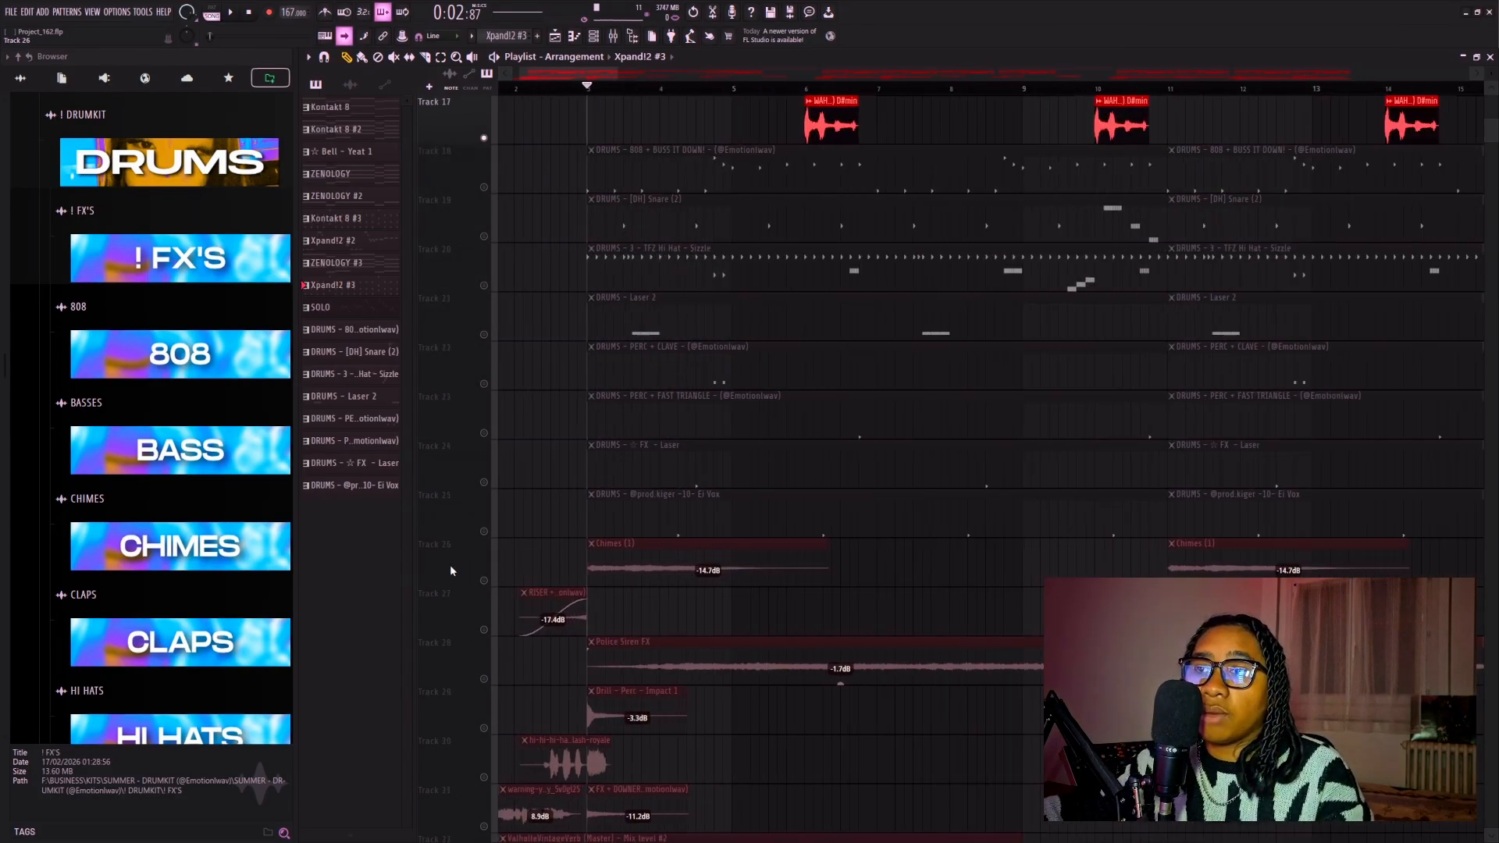
key(space)
scroll(218, 224, up, 2)
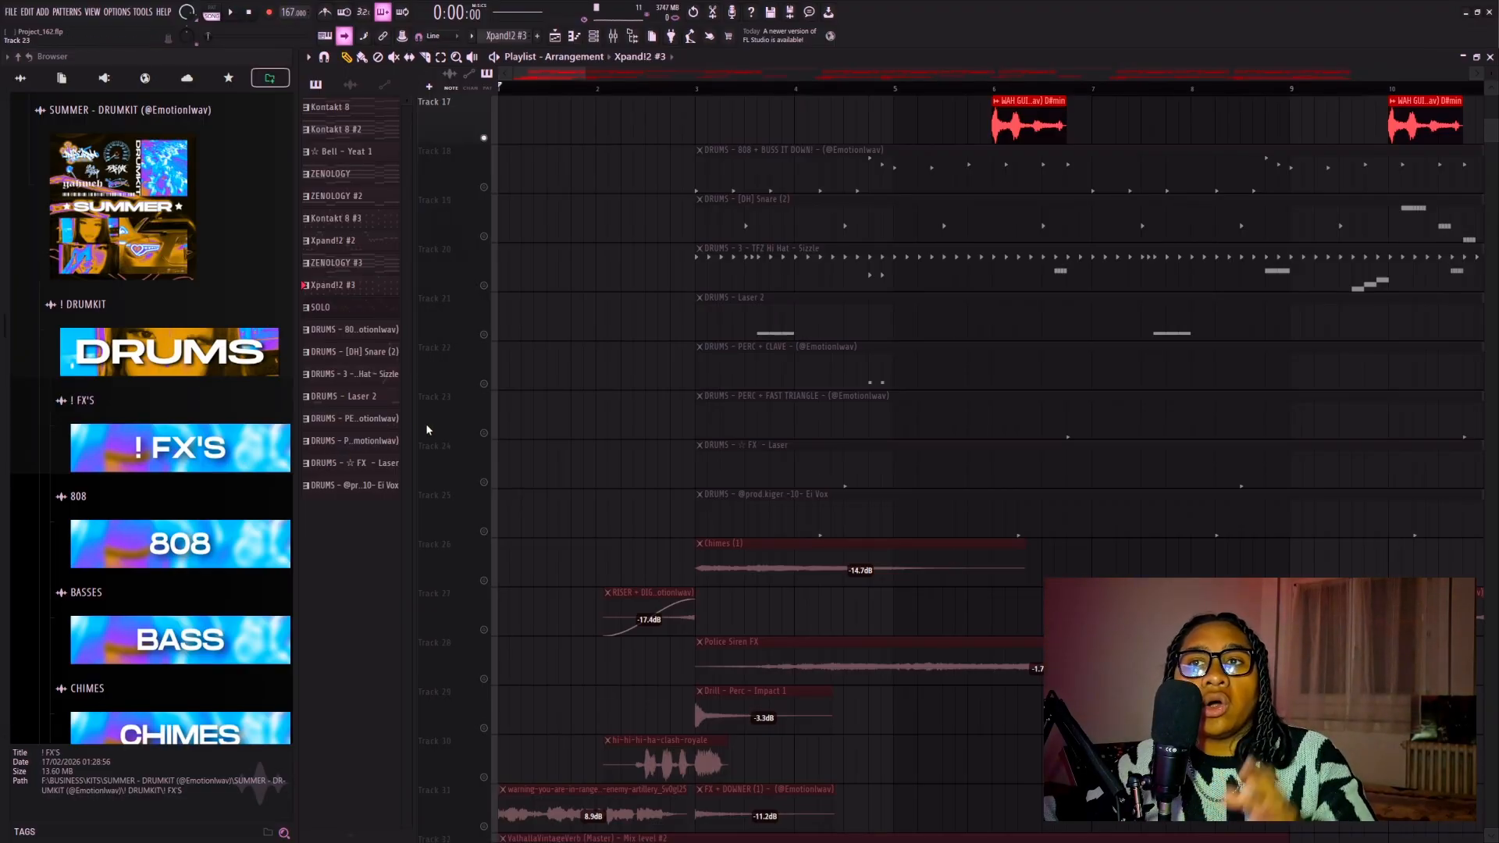
scroll(435, 423, down, 1)
drag(484, 531, 484, 631)
drag(487, 682, 479, 814)
scroll(541, 769, down, 5)
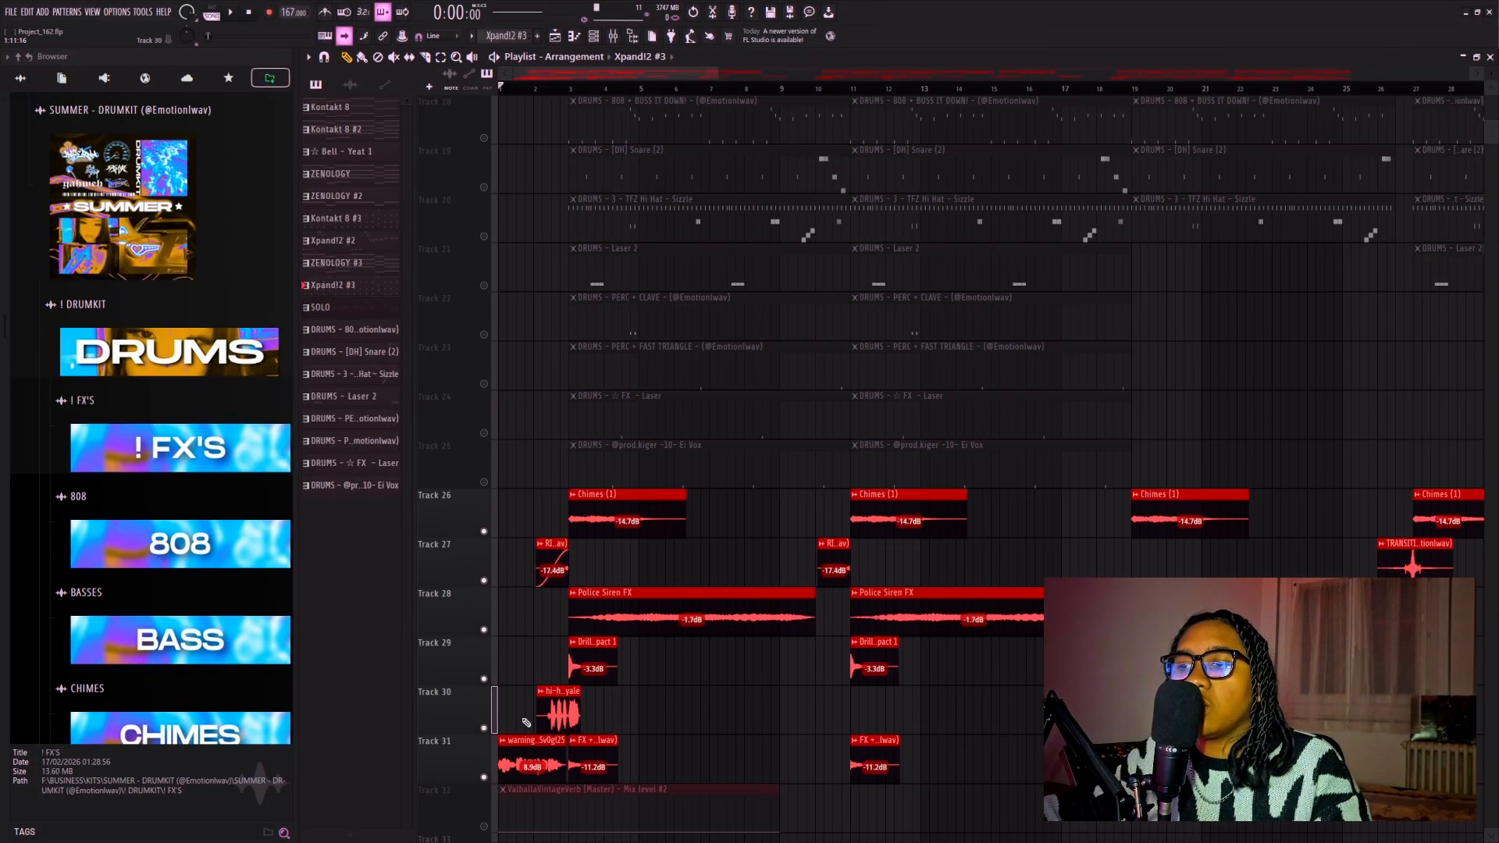
Examine the chimes, riser, Police Siren FX, impact, vocal and downer samples on tracks 26 to 31
drag(582, 509, 613, 613)
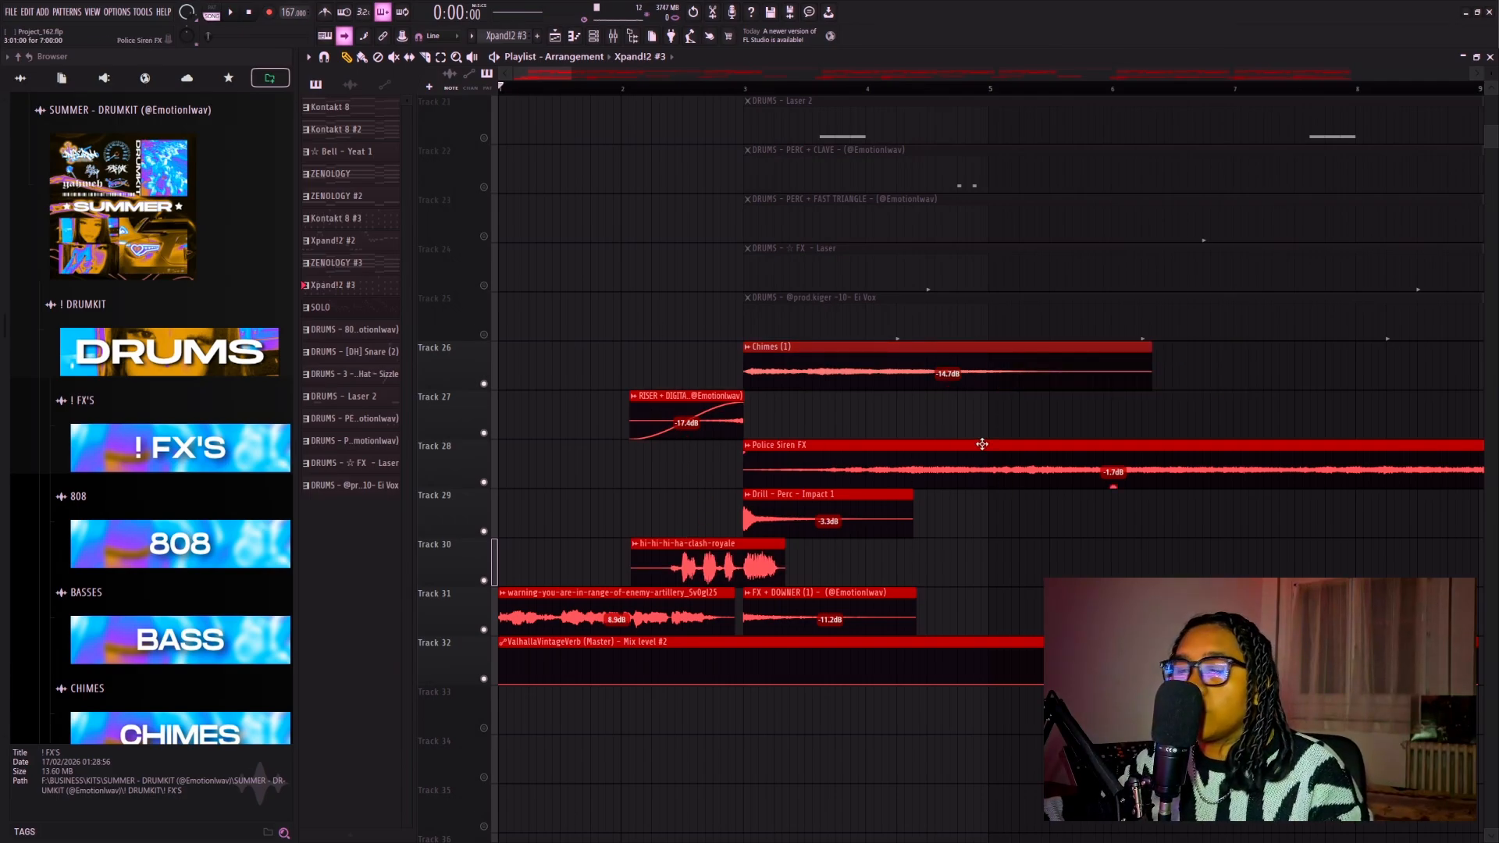
scroll(919, 414, down, 3)
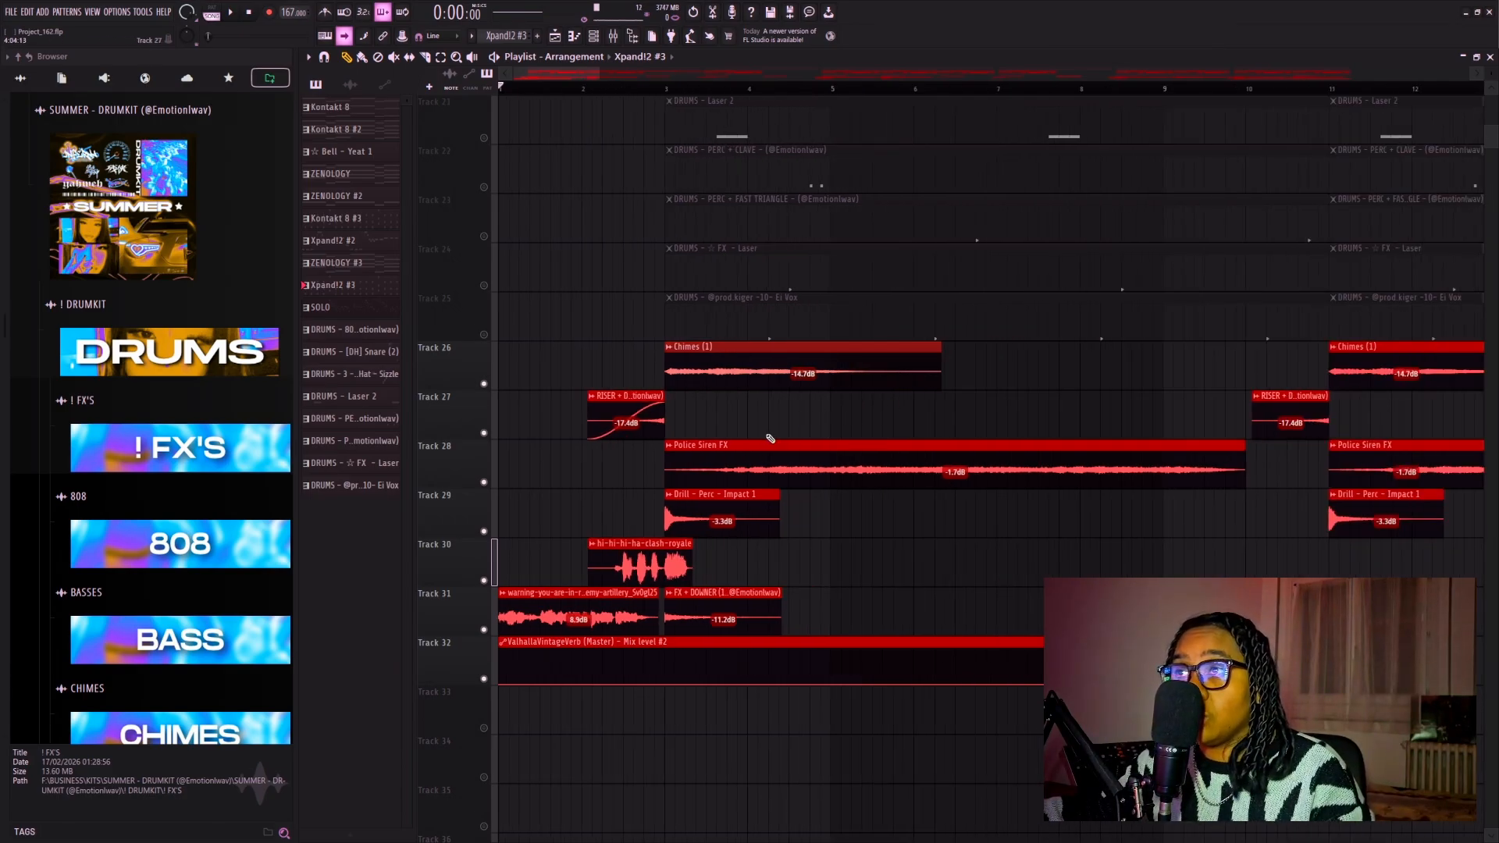
scroll(858, 550, down, 3)
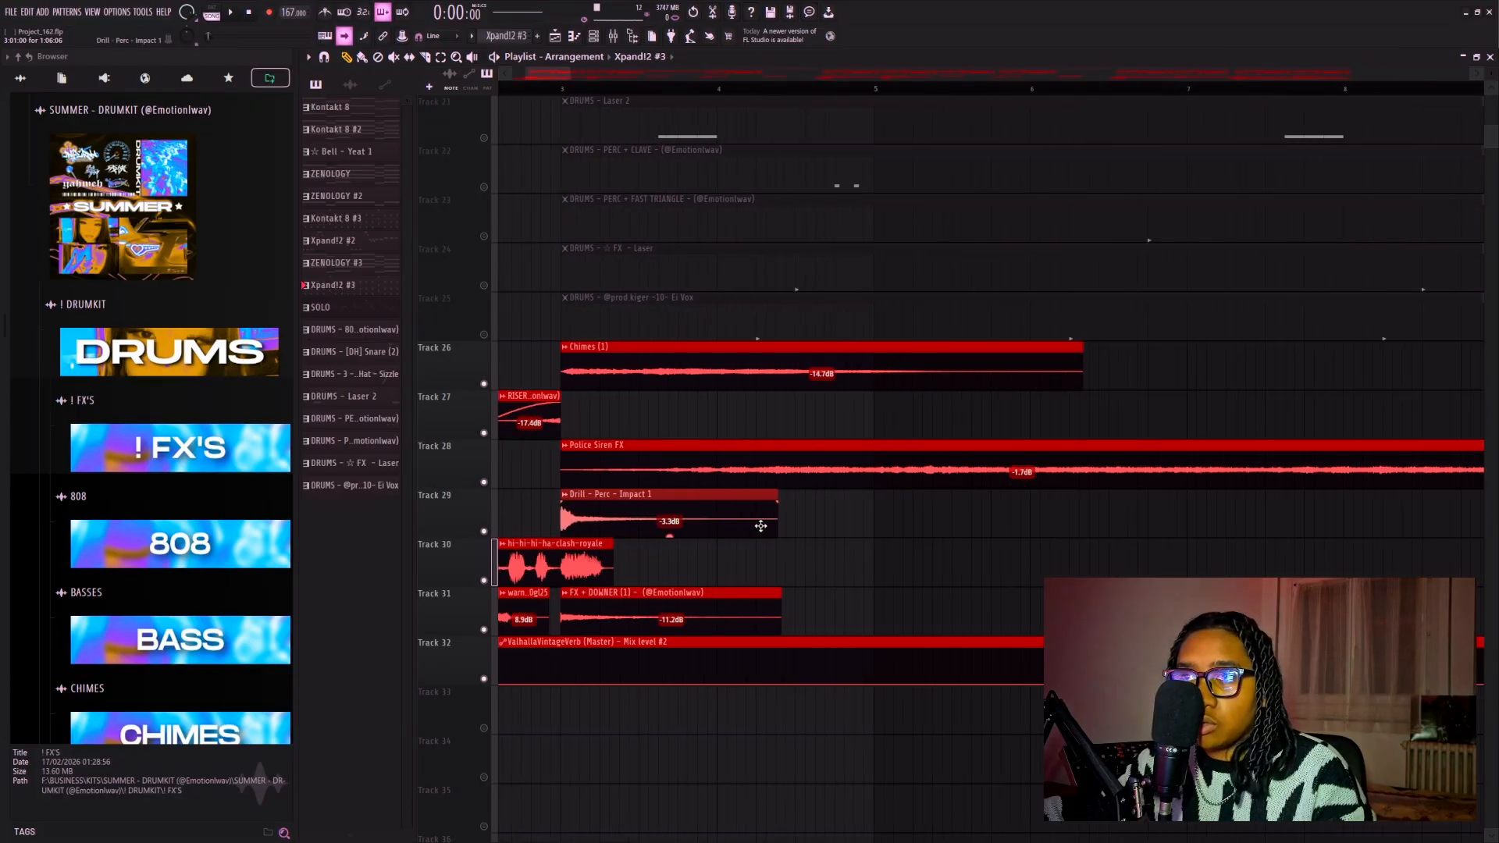
scroll(822, 455, down, 3)
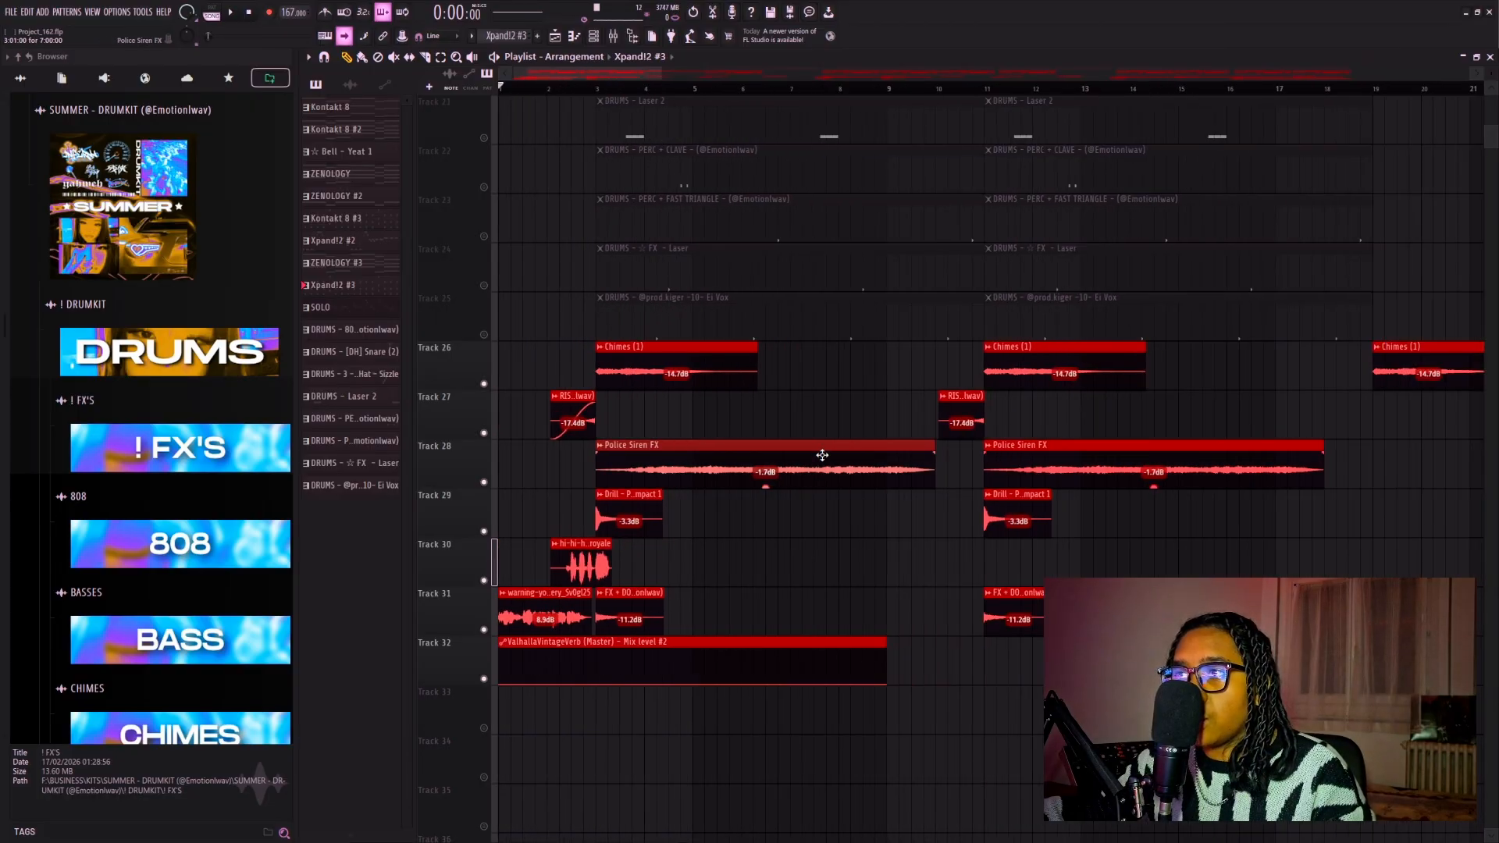
scroll(781, 546, down, 3)
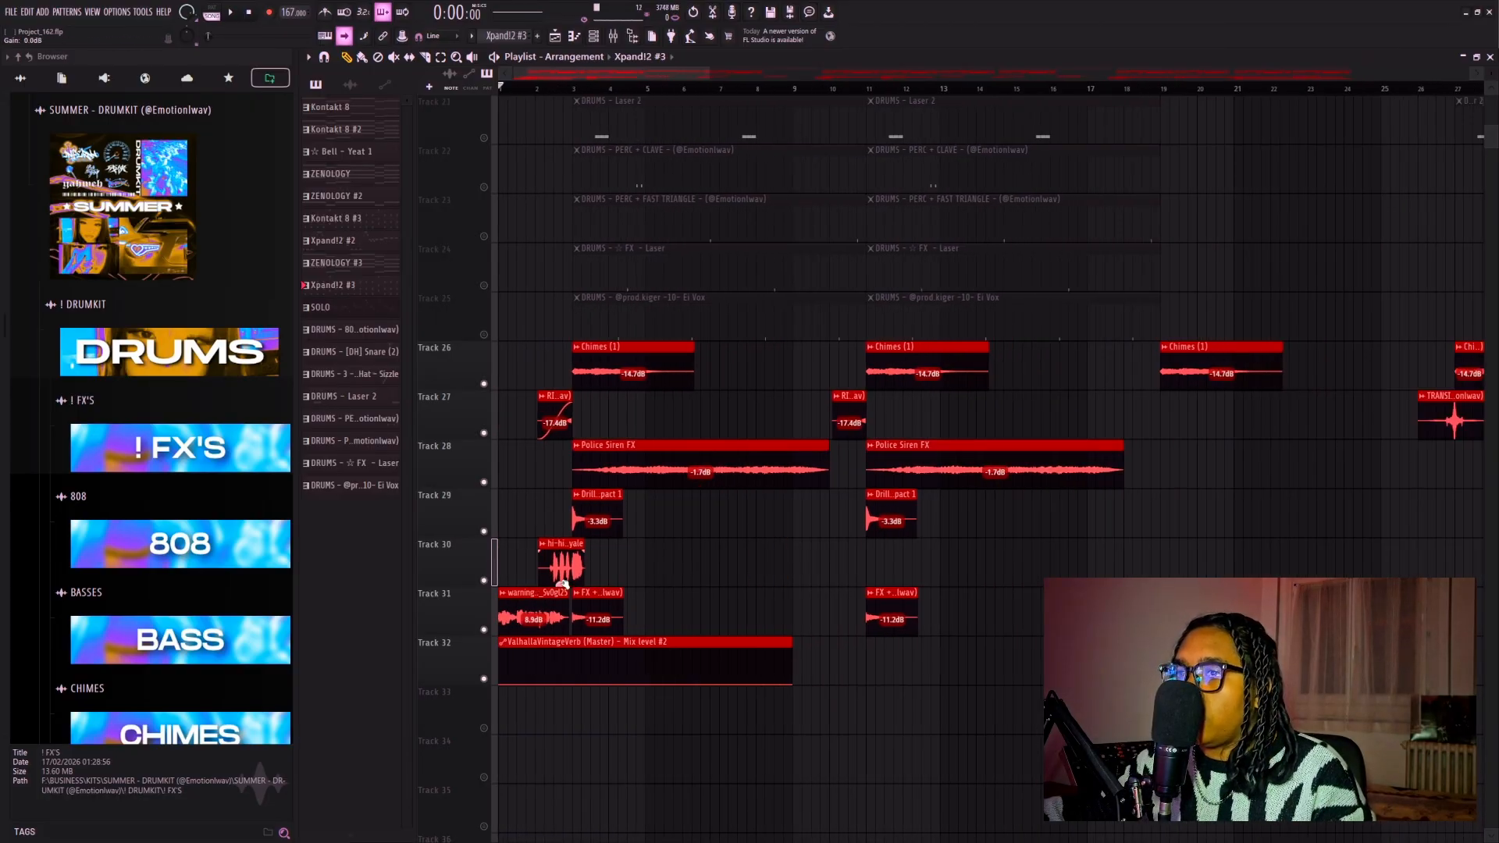
Highlight the guitar samples on tracks 12 to 17 and play back the arrangement from the start
scroll(475, 480, up, 10)
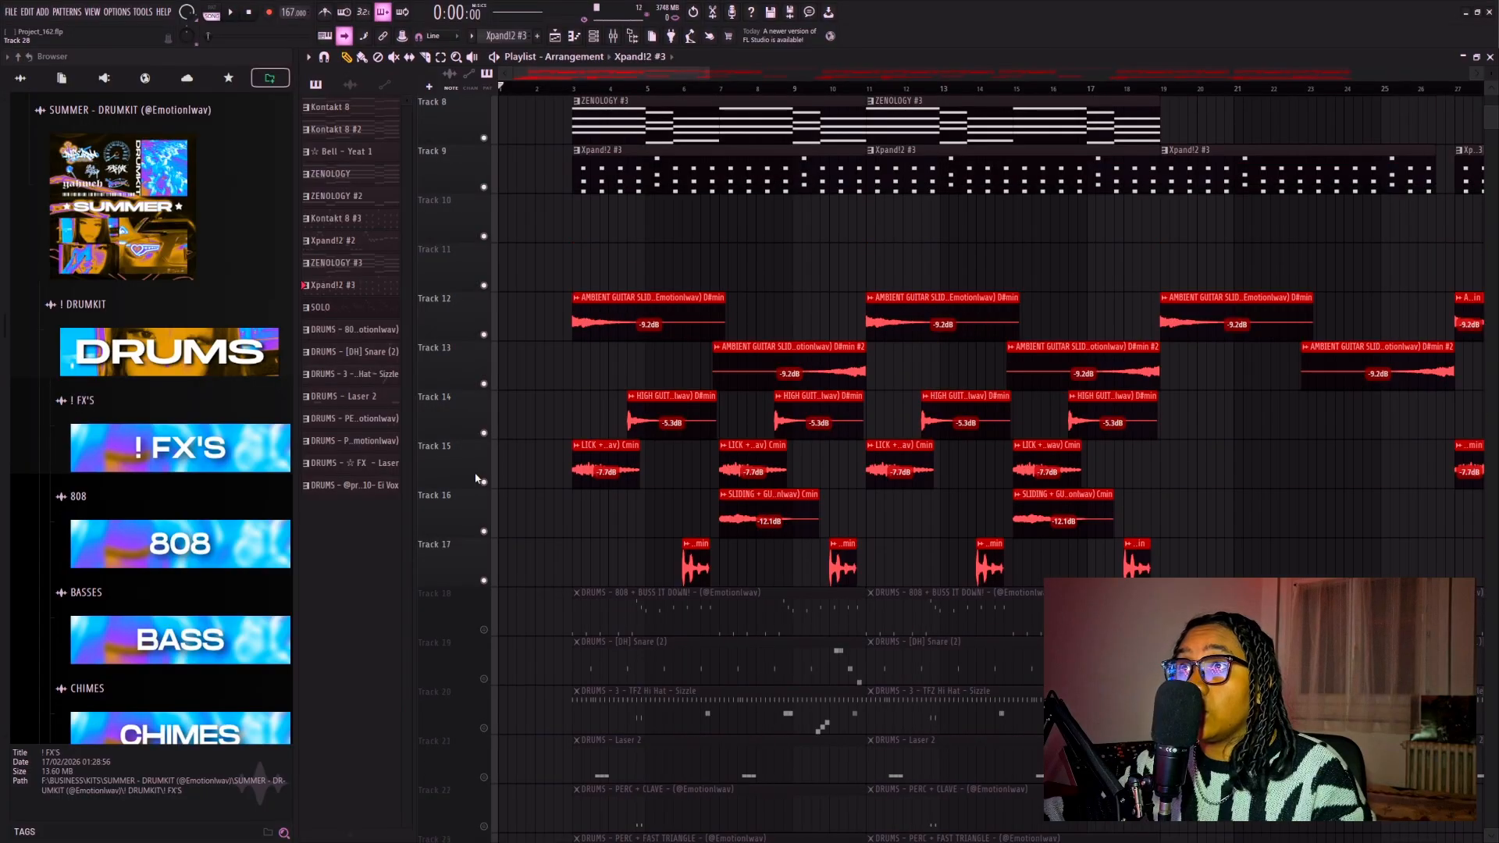
drag(559, 291, 1059, 635)
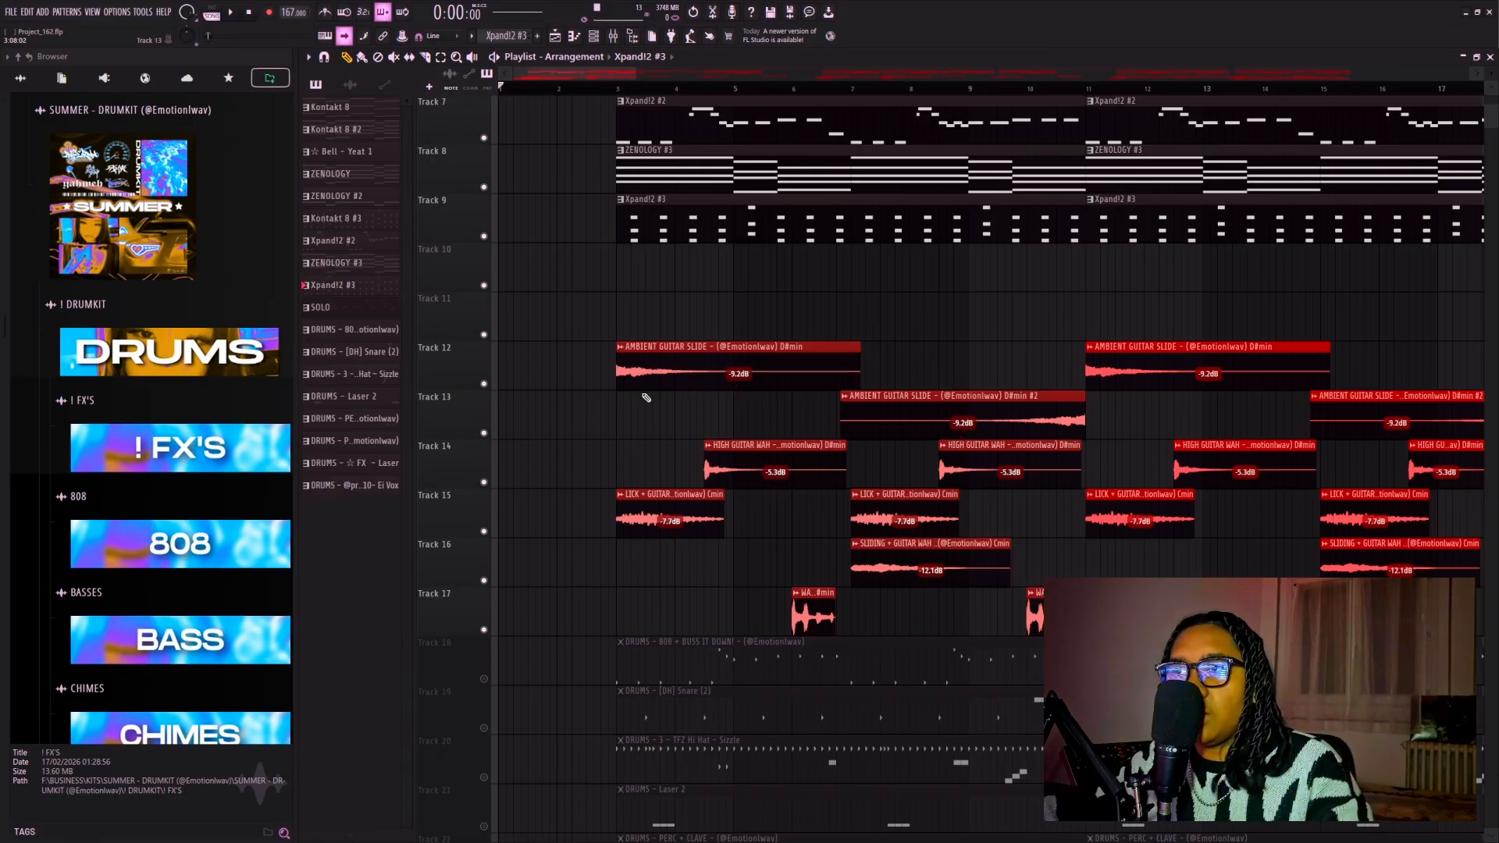
drag(626, 290, 1051, 635)
scroll(519, 224, up, 3)
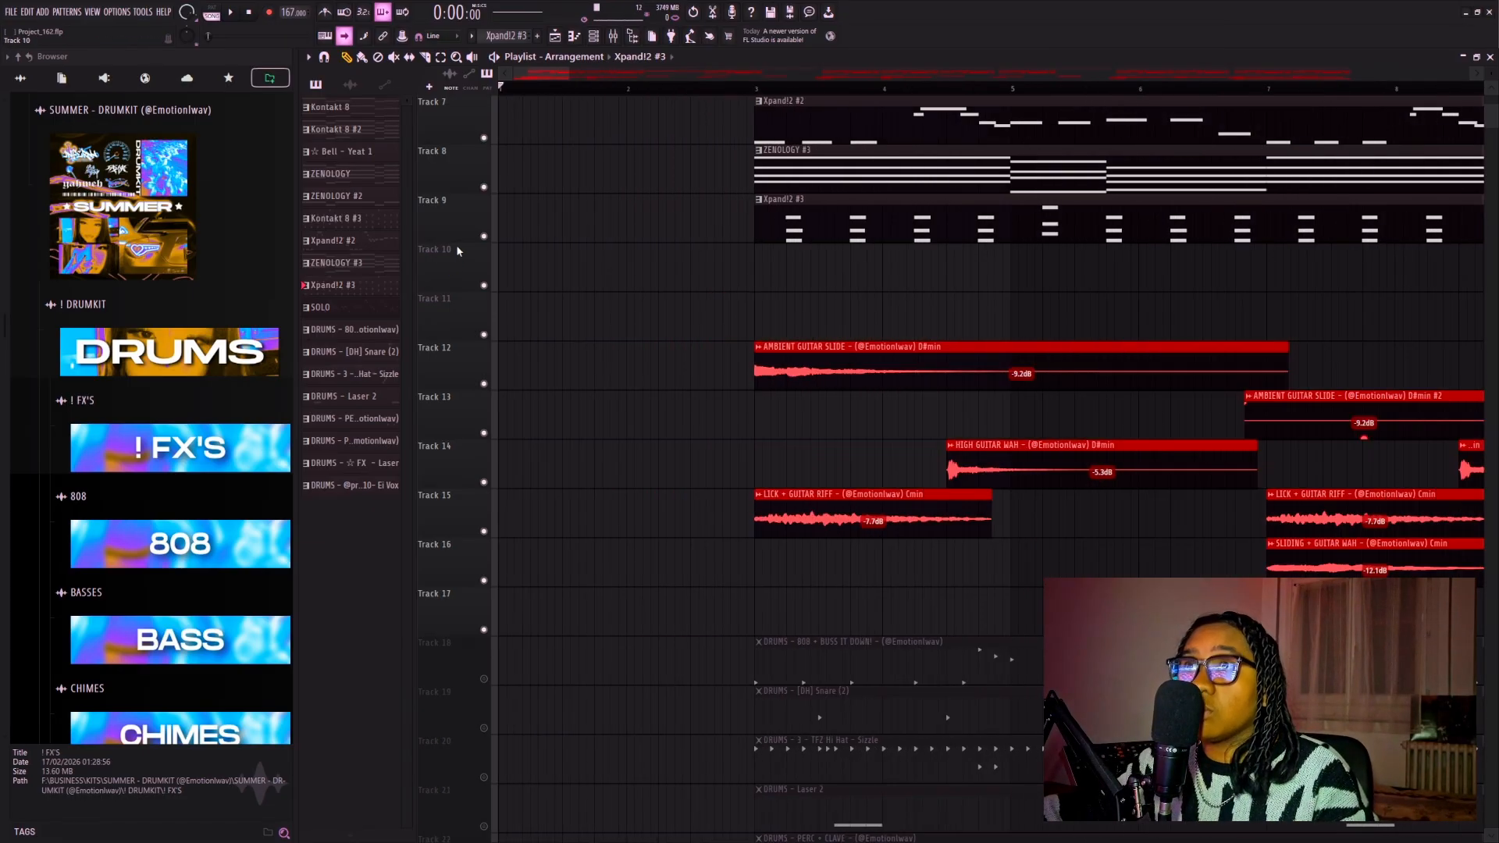
scroll(521, 221, down, 1)
scroll(521, 222, up, 4)
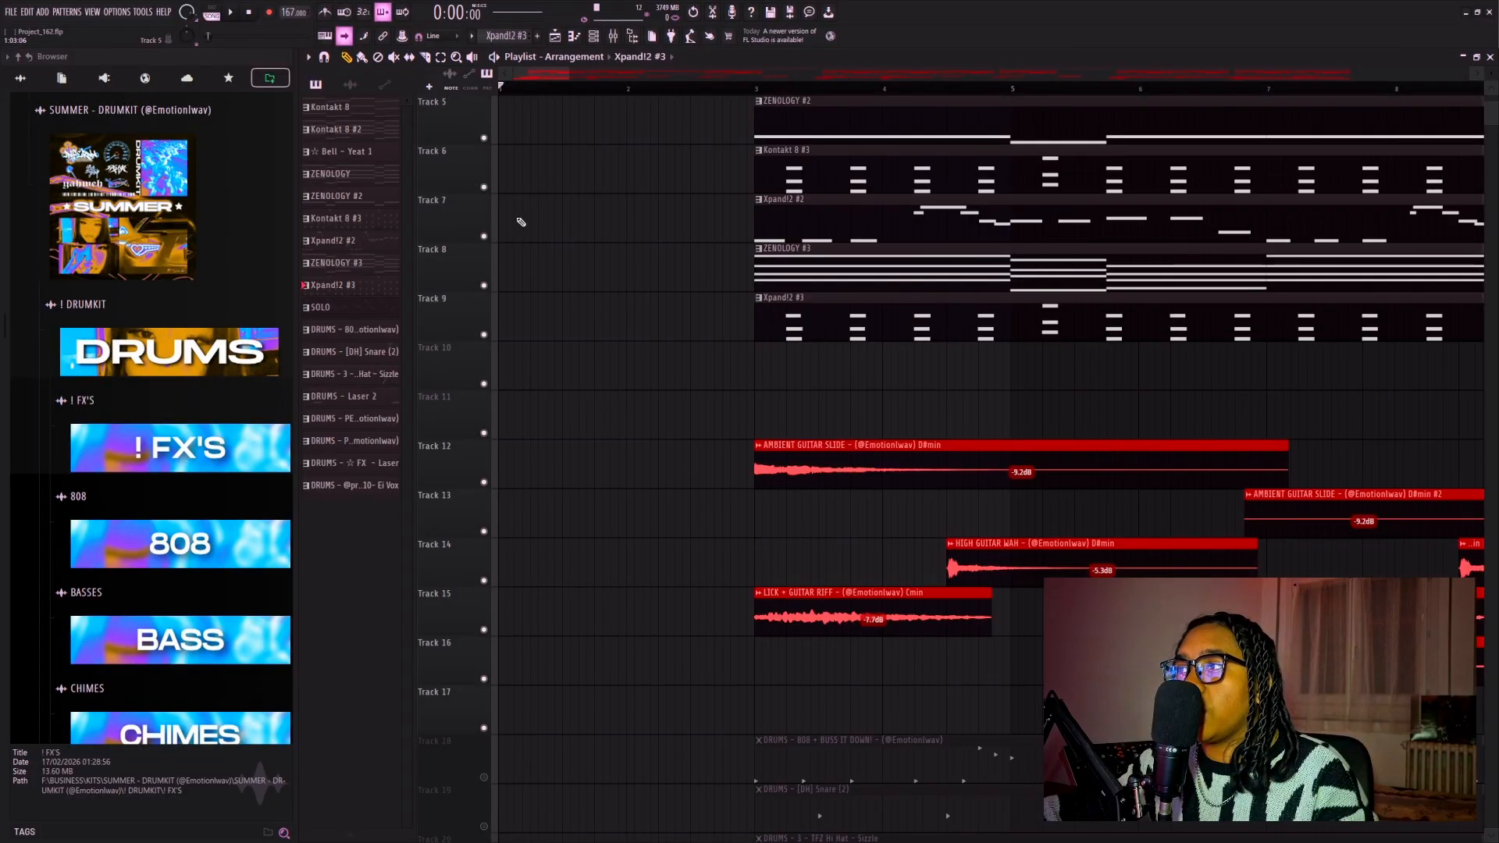
key(space)
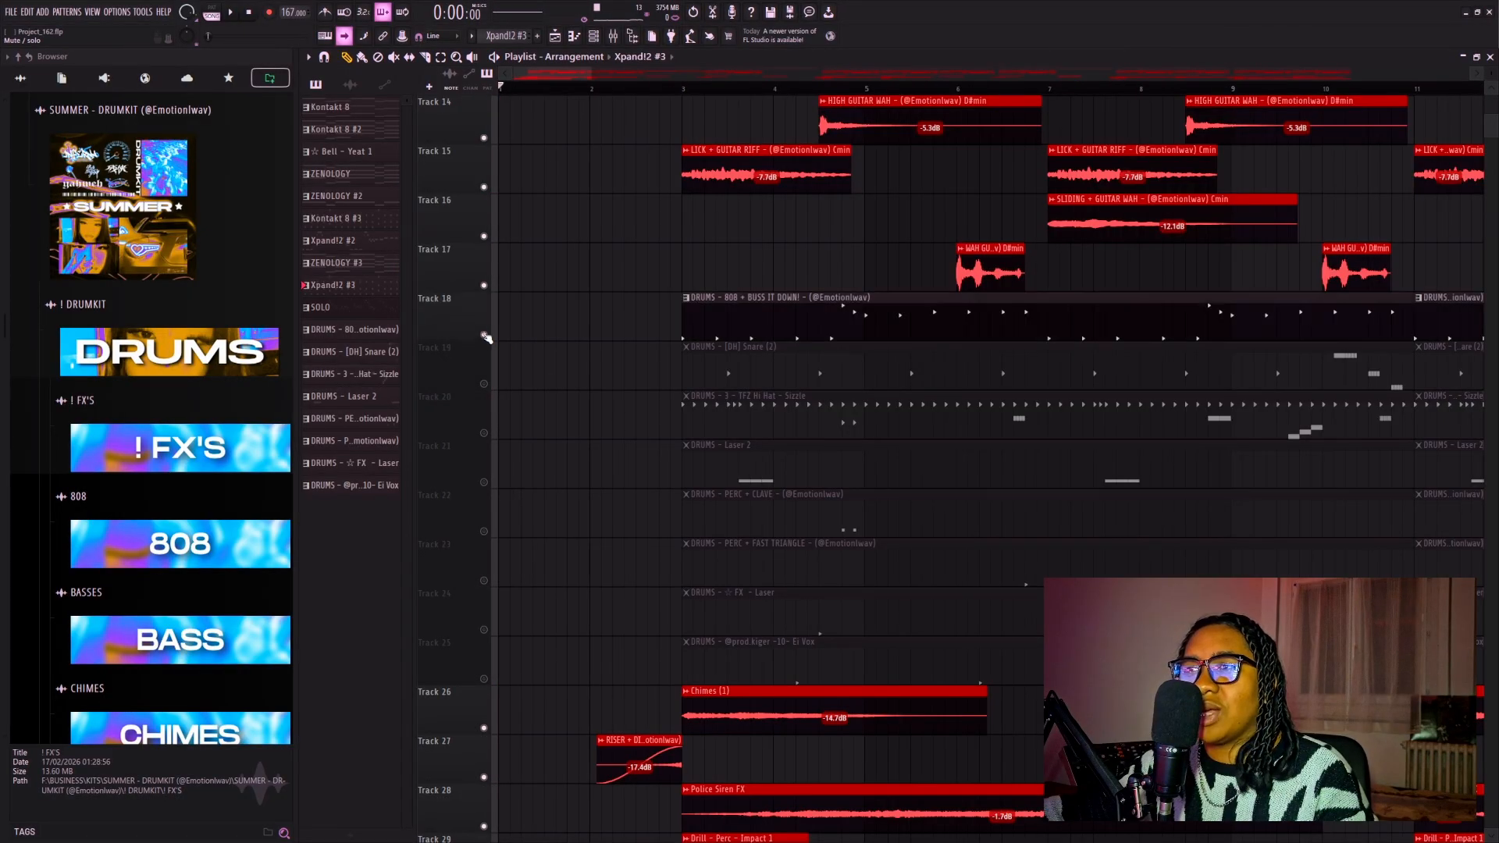
Open the 808 + BUSS IT DOWN! pattern and highlight the D5 notes in bar 1
double_click(719, 318)
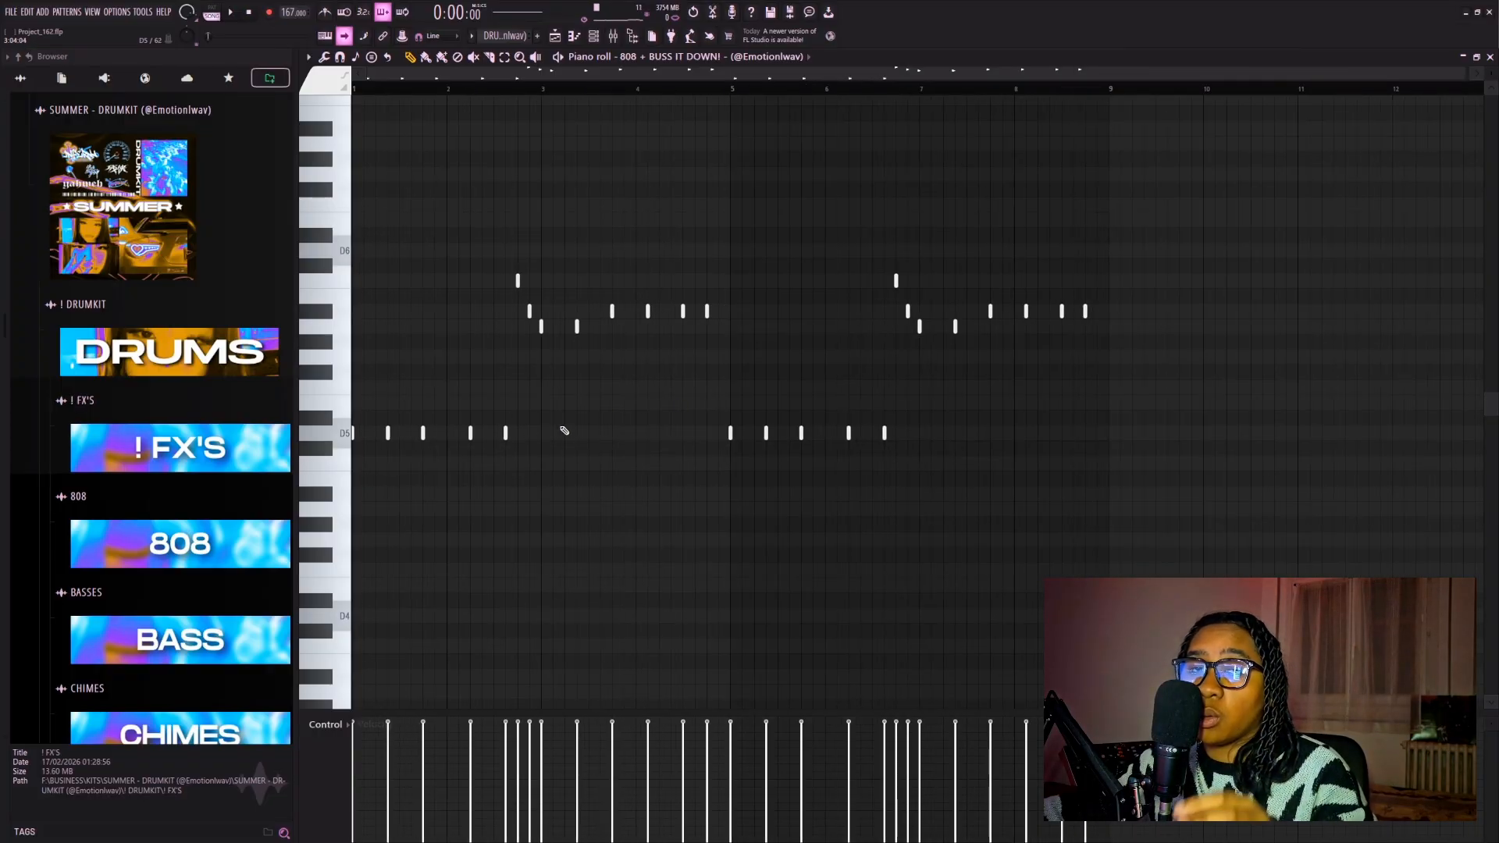
scroll(348, 435, up, 5)
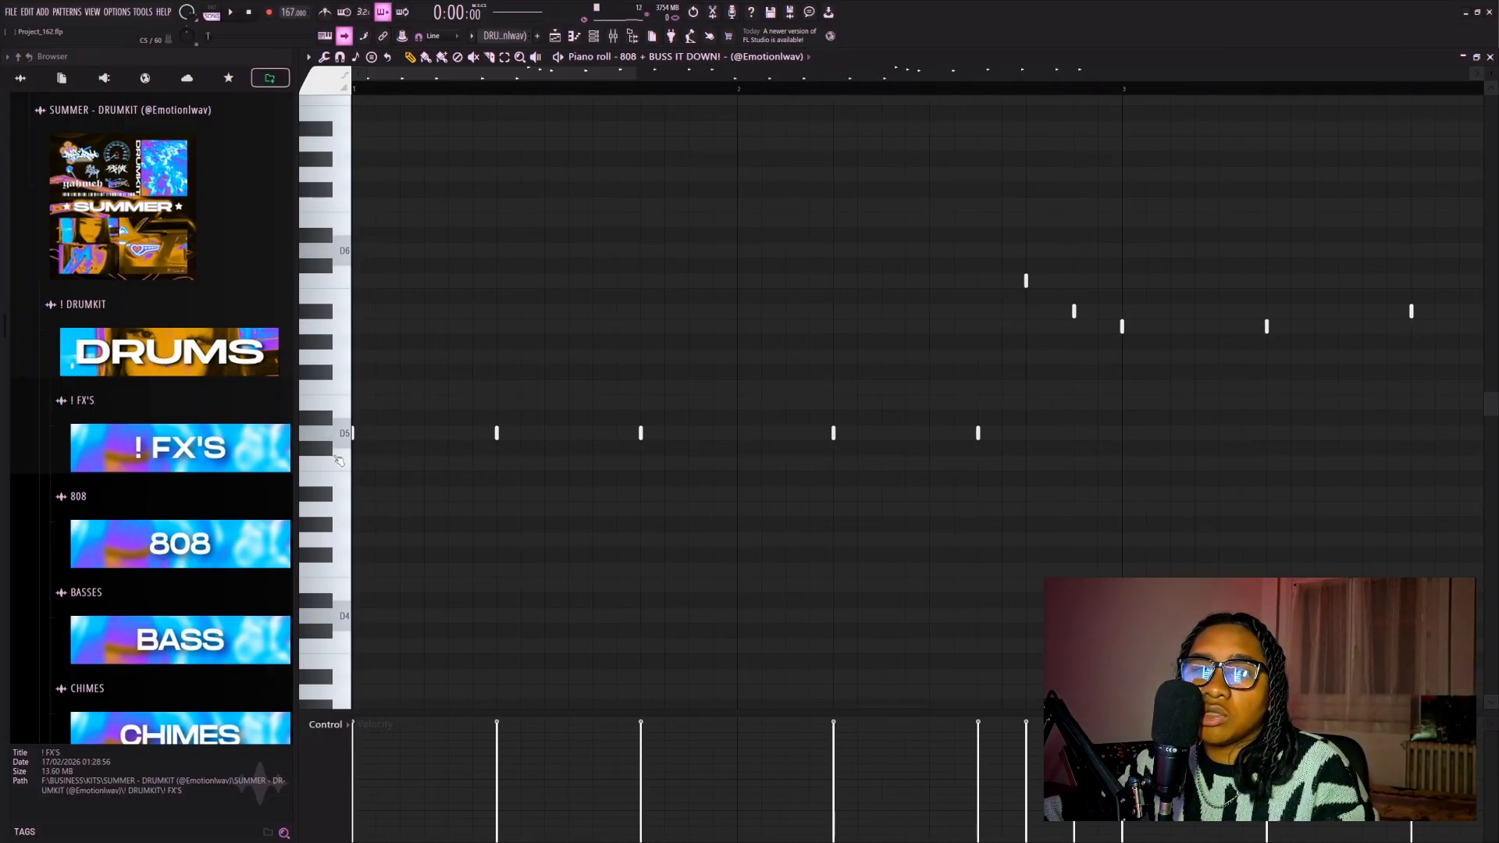
scroll(444, 436, up, 2)
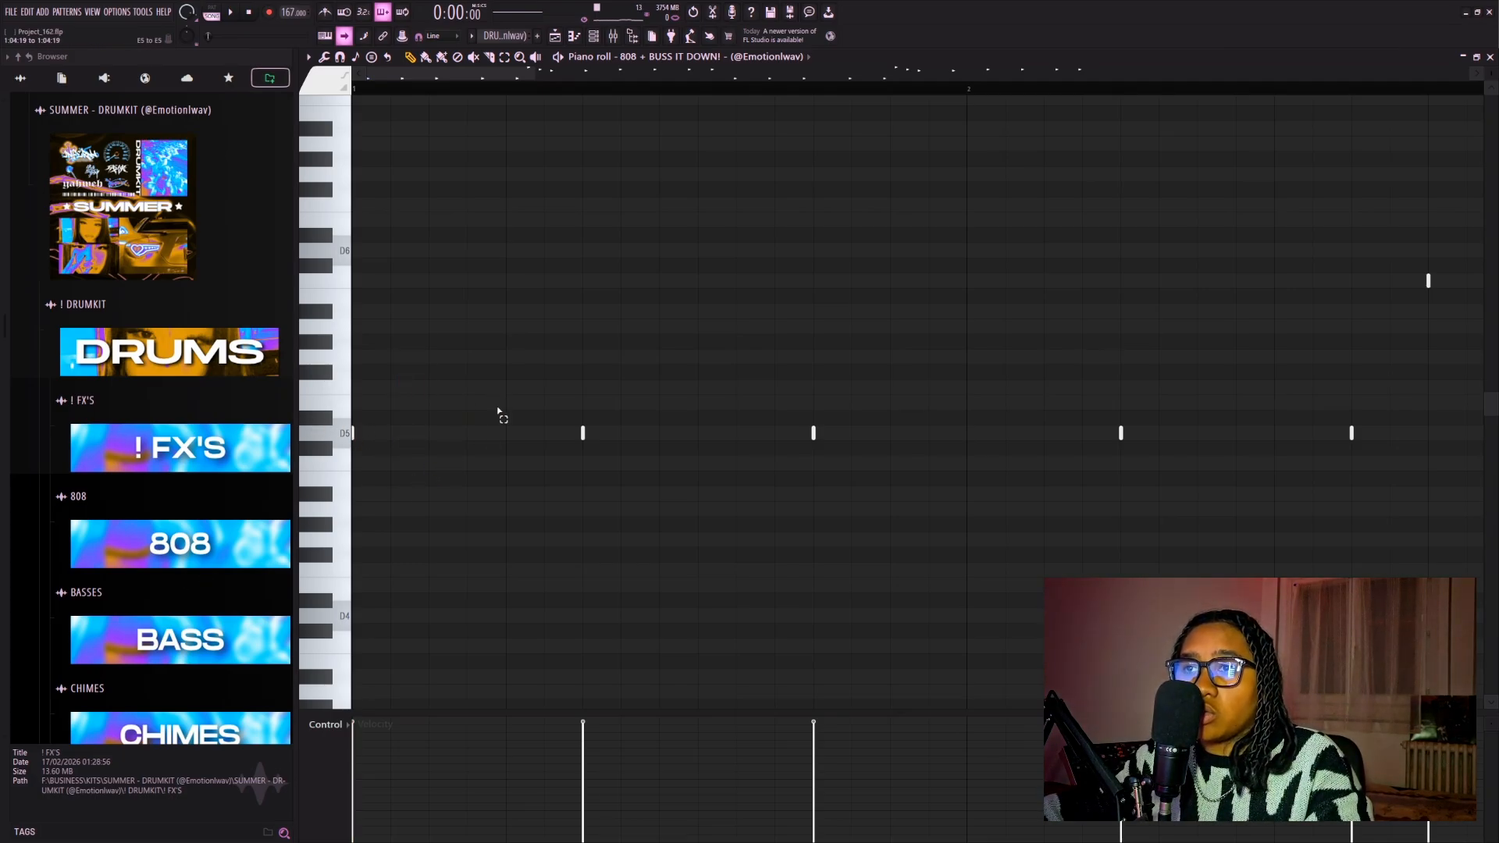
drag(497, 412, 635, 421)
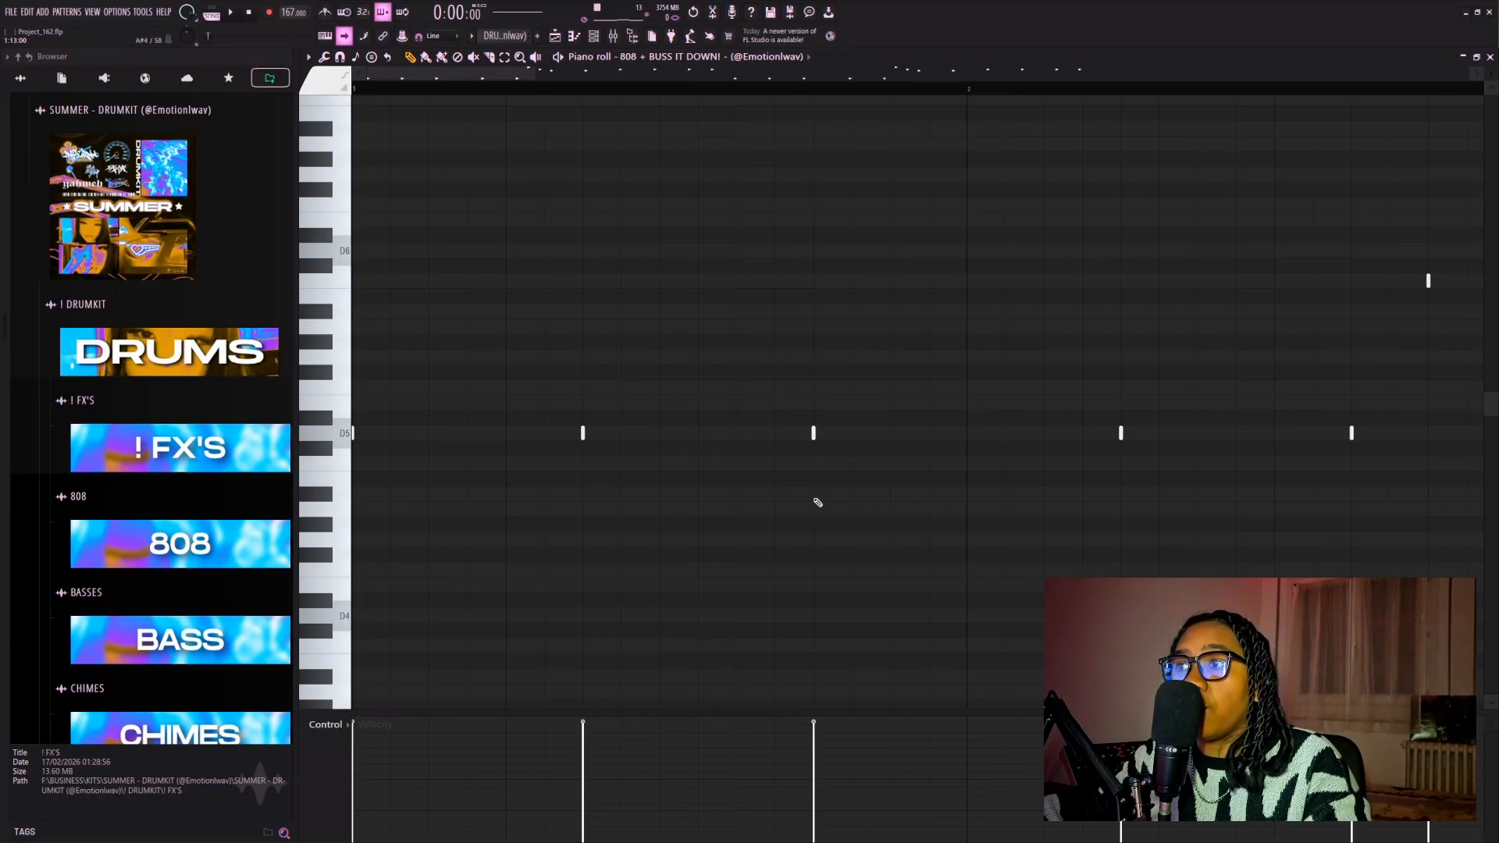
drag(808, 367, 829, 470)
ctrl+click(907, 461)
scroll(908, 461, down, 8)
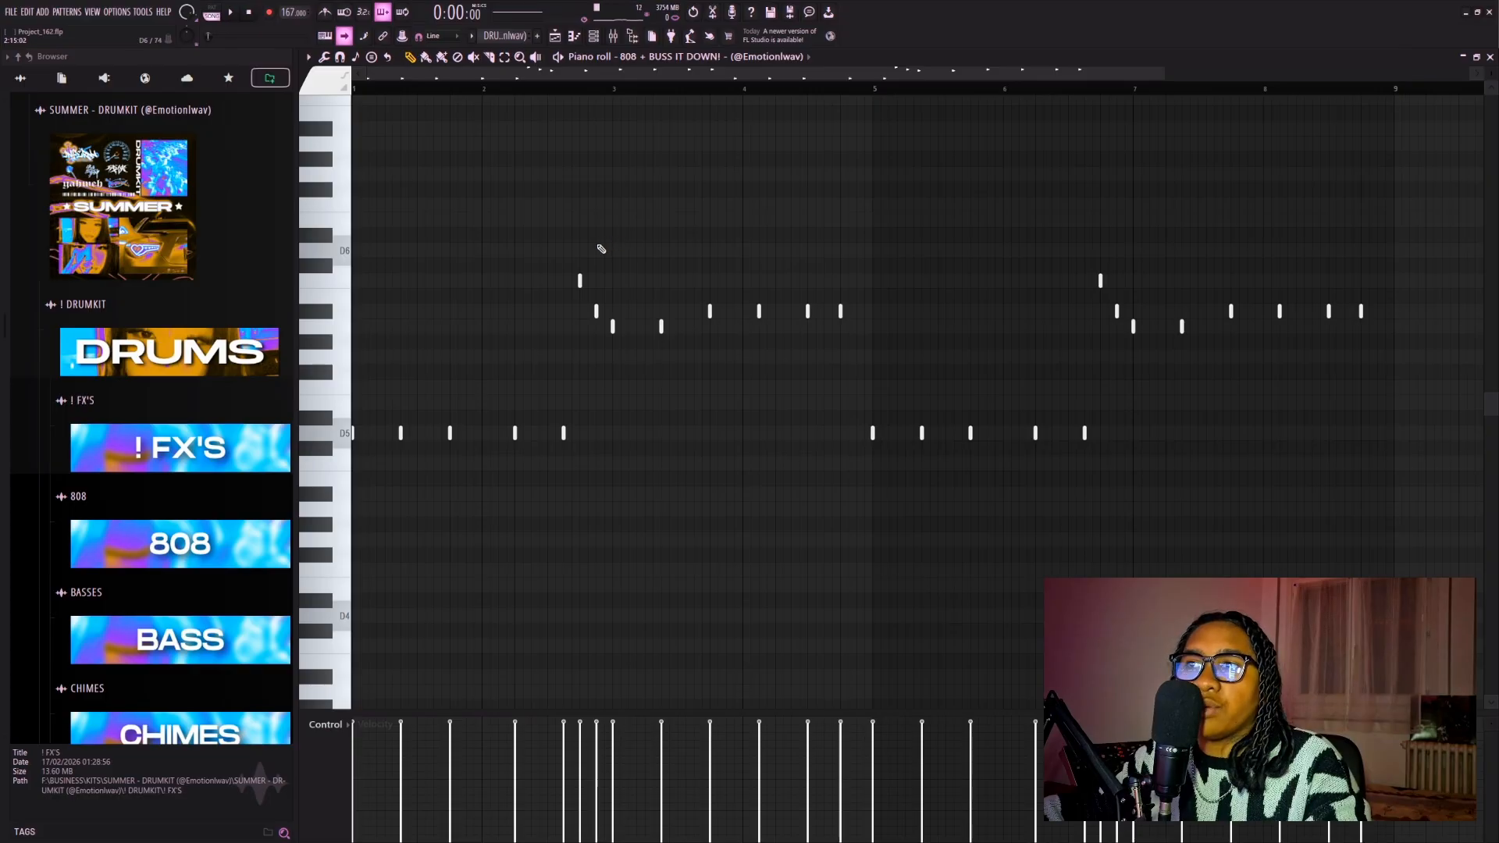
Try deleting the bar 2 808 notes and duplicating bars 1 and 2 to bar 3, and undo these edits
drag(601, 248, 502, 502)
key(Delete)
drag(486, 96, 334, 116)
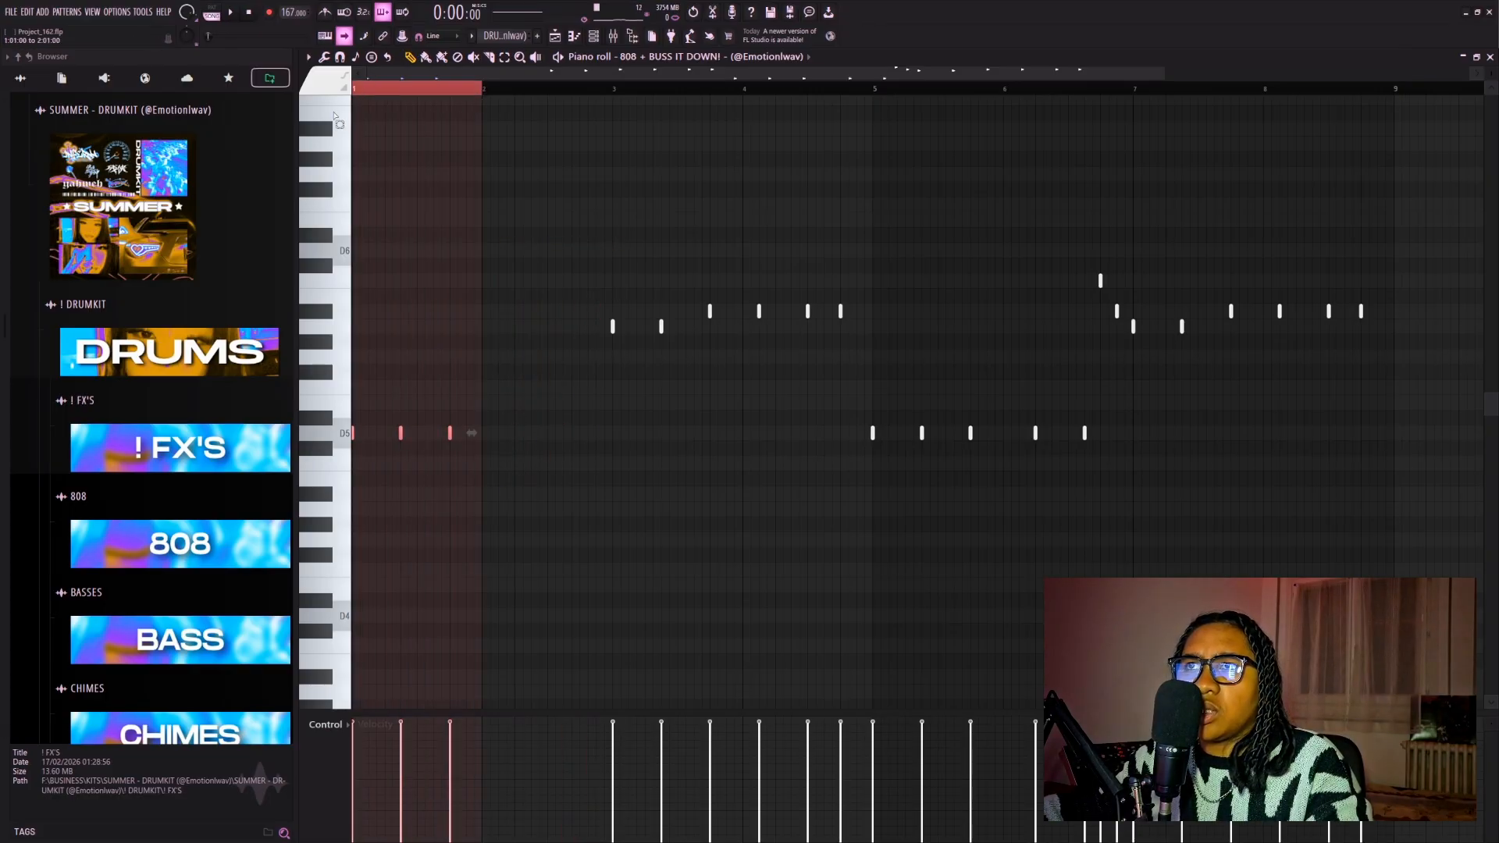
drag(617, 92, 378, 142)
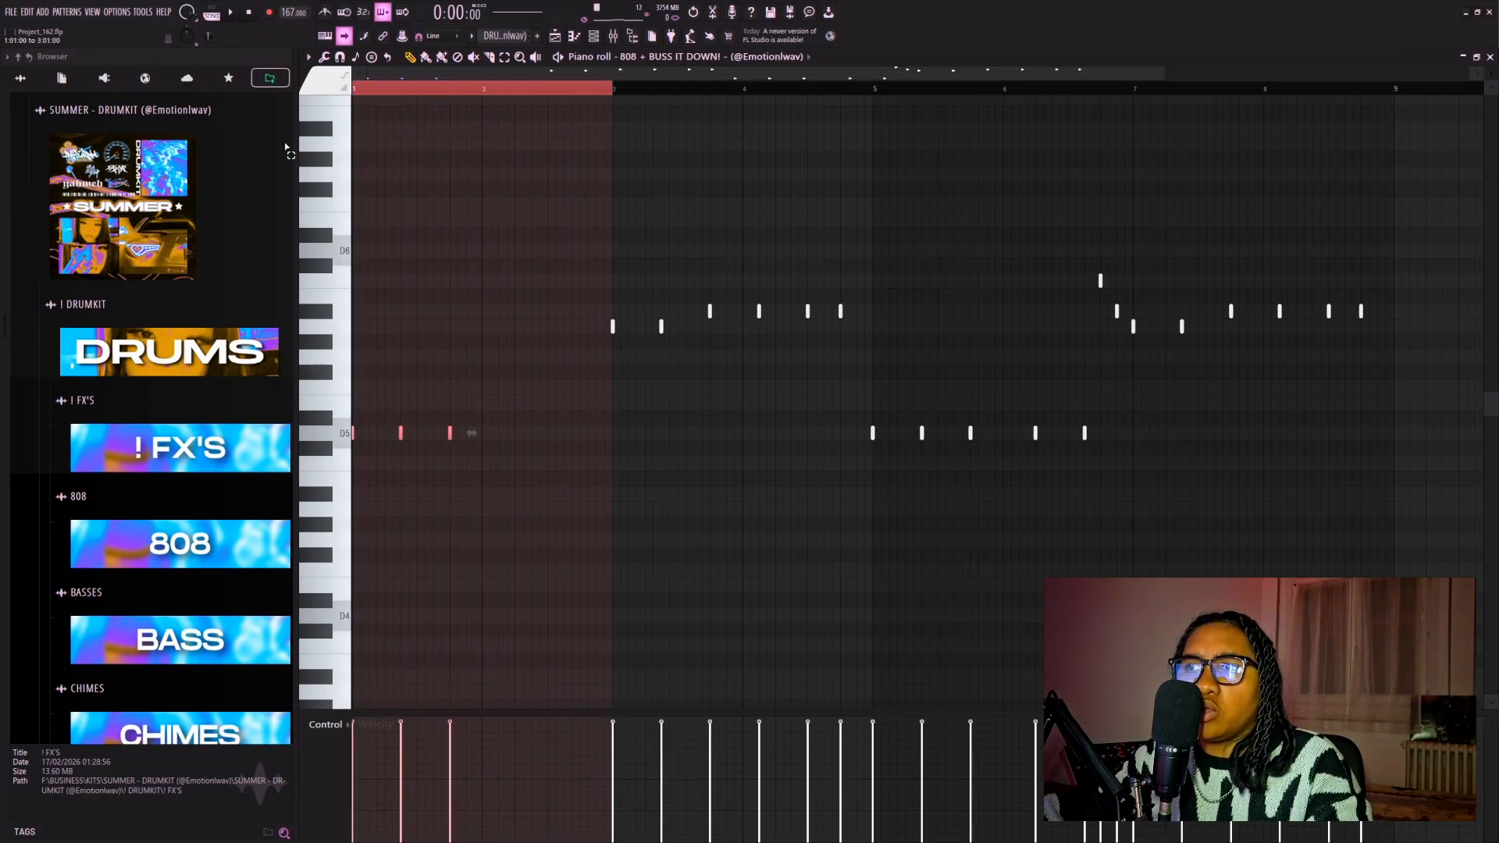
key(ctrl+b)
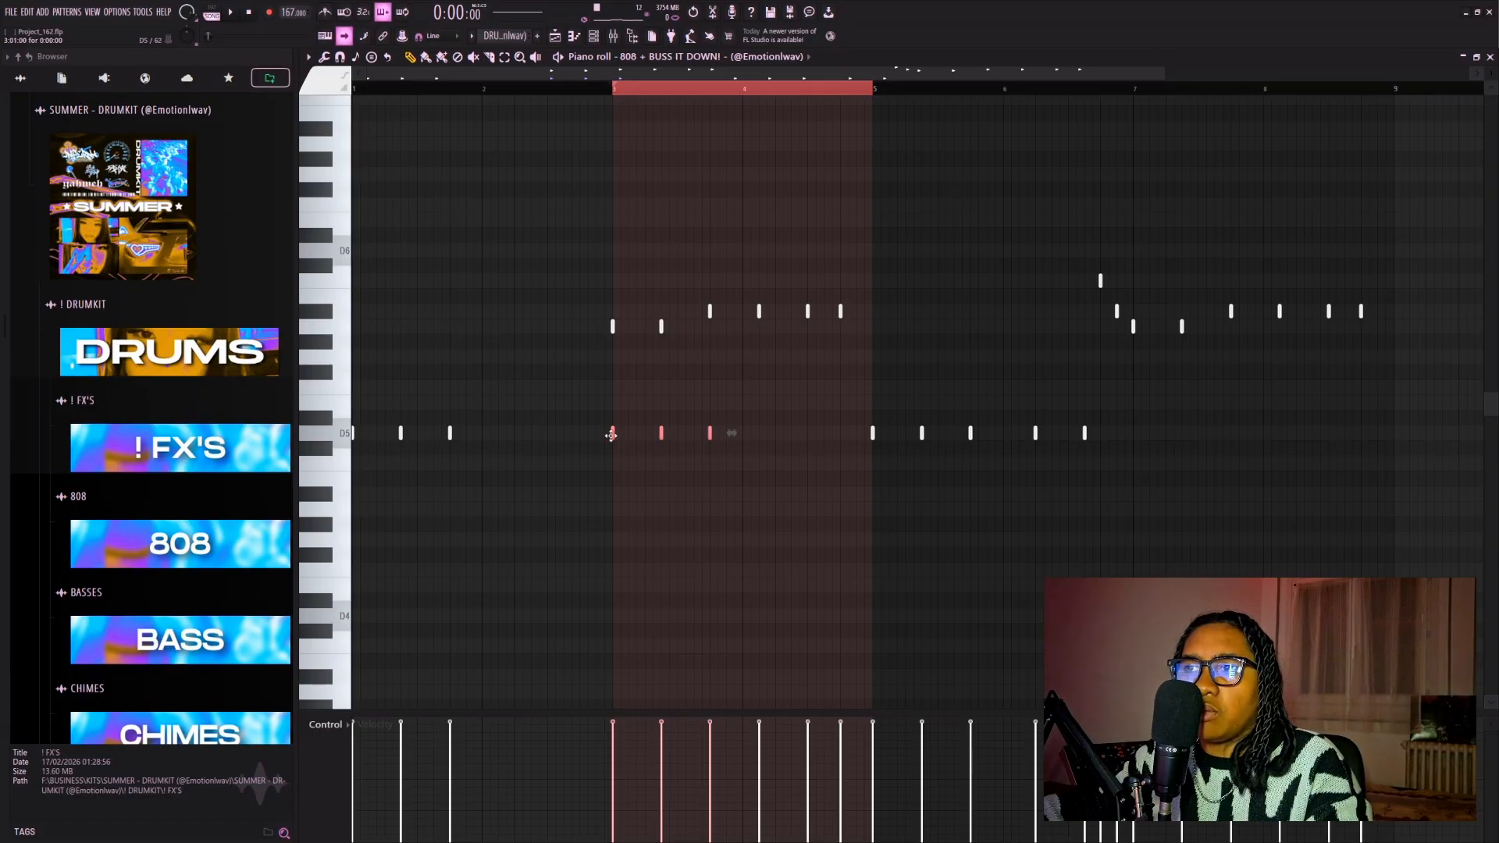
key(ctrl+z)
key(ctrl+z)
key(ctrl+z)
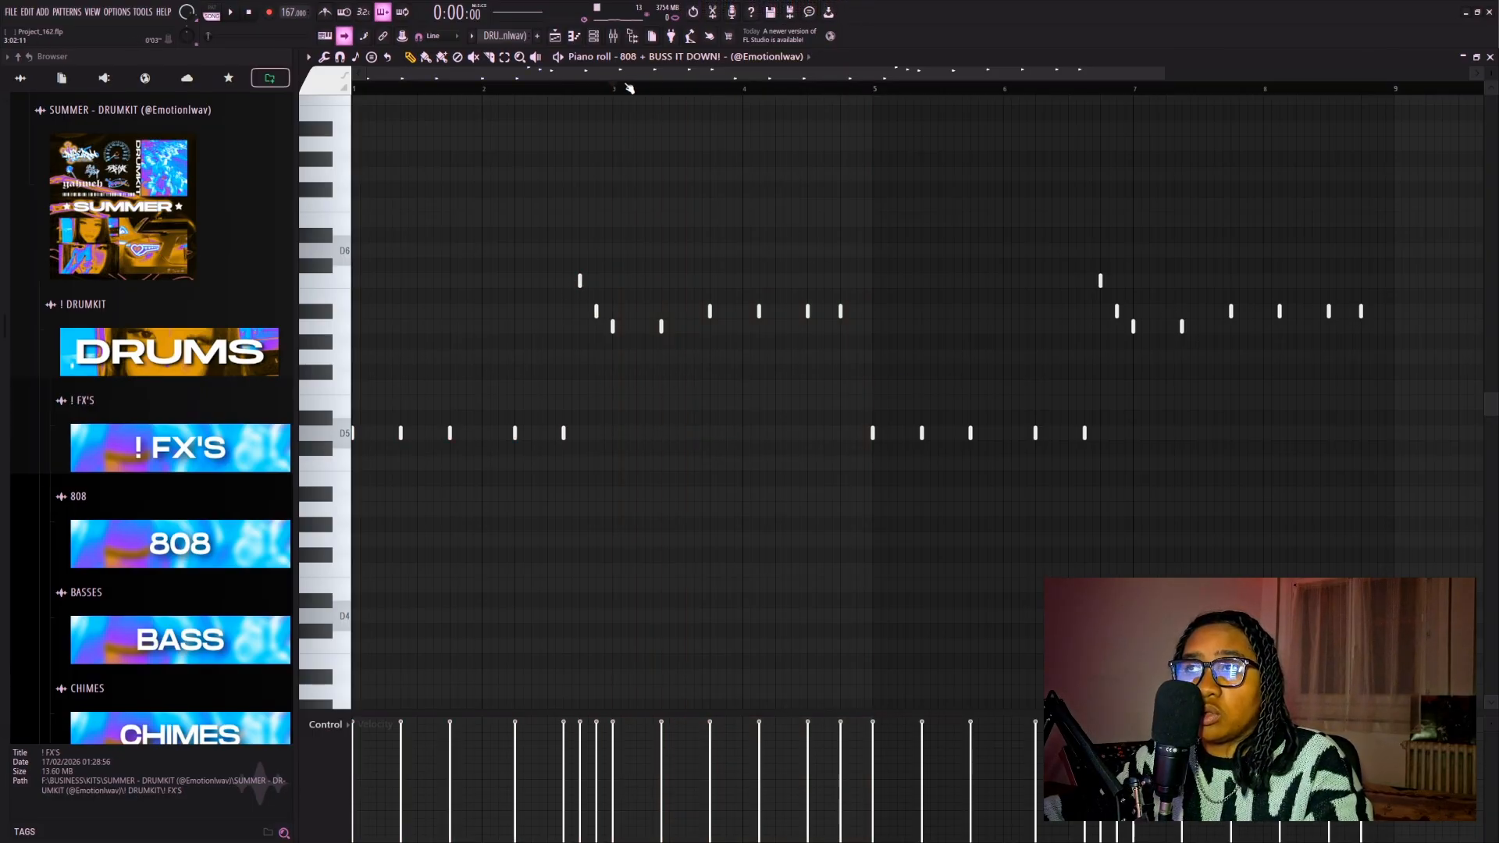
Play back the arrangement with the 808 pattern from bar 3 of the playlist
scroll(330, 131, up, 5)
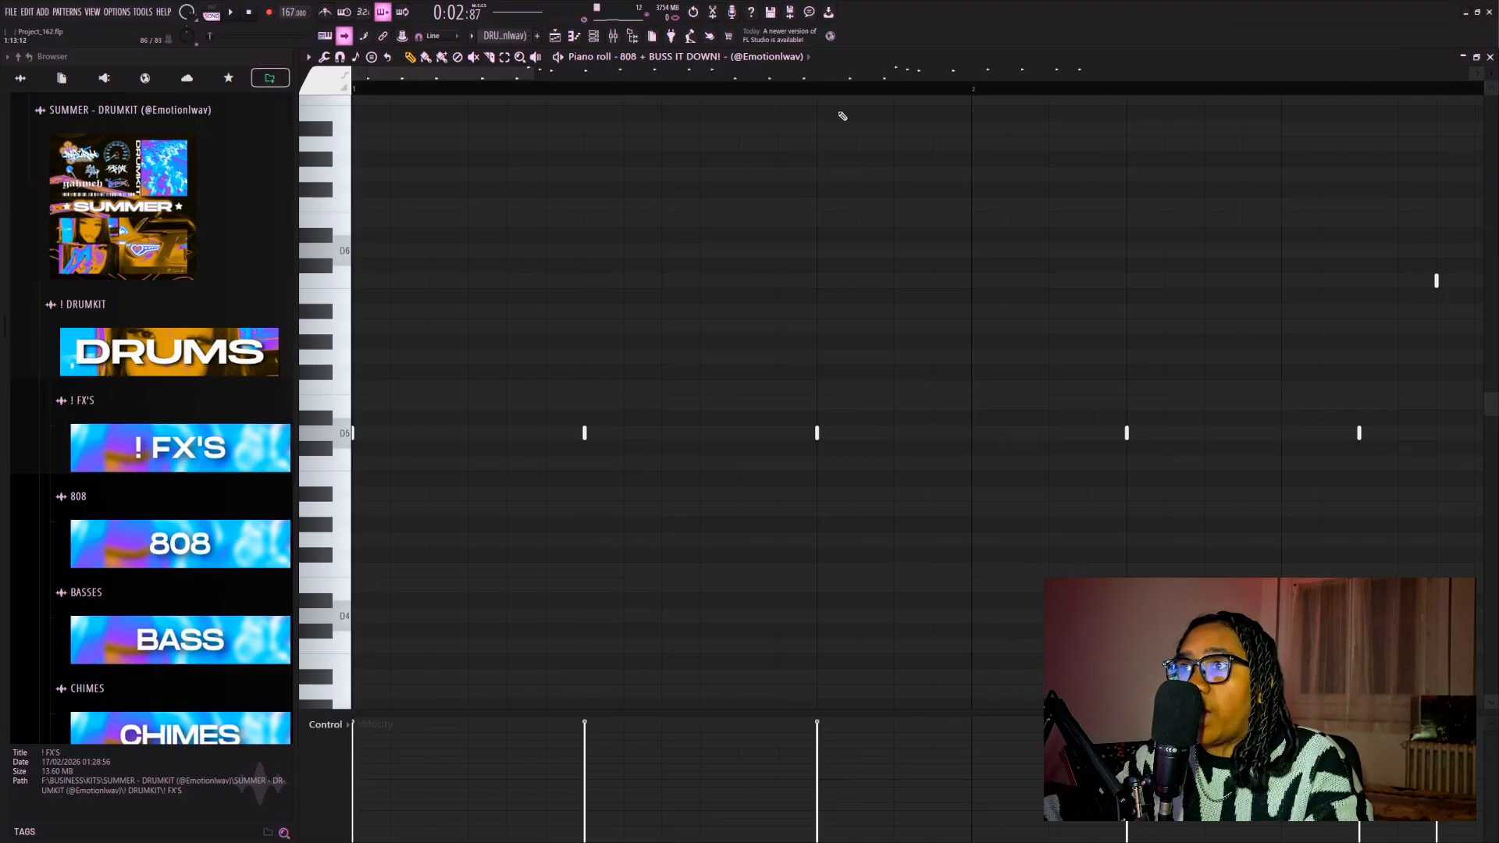
key(space)
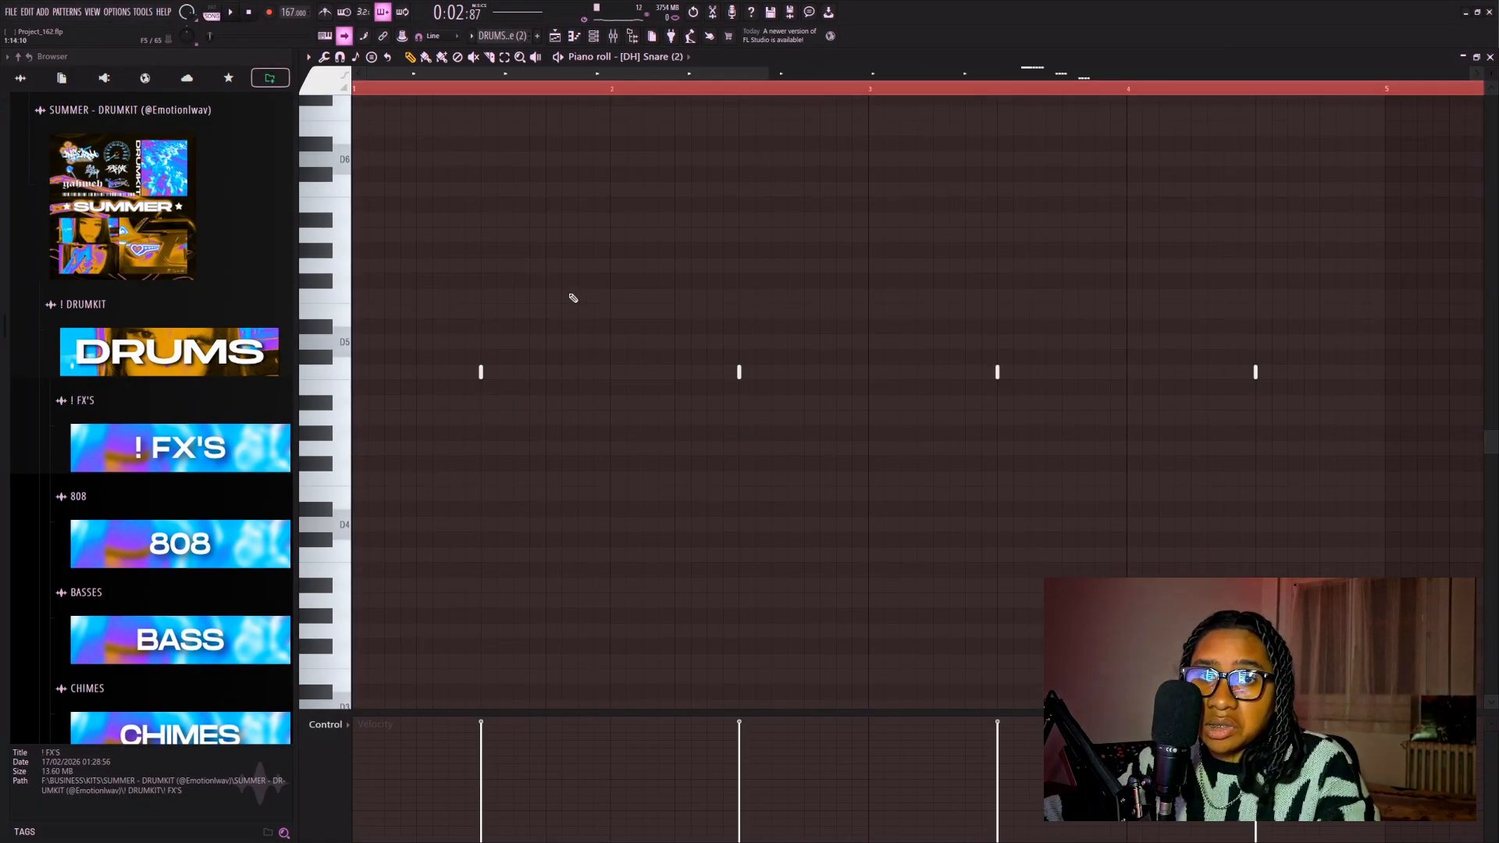
Select bar 1 of the [DH] Snare (2) pattern and highlight its single snare note
drag(577, 258, 352, 541)
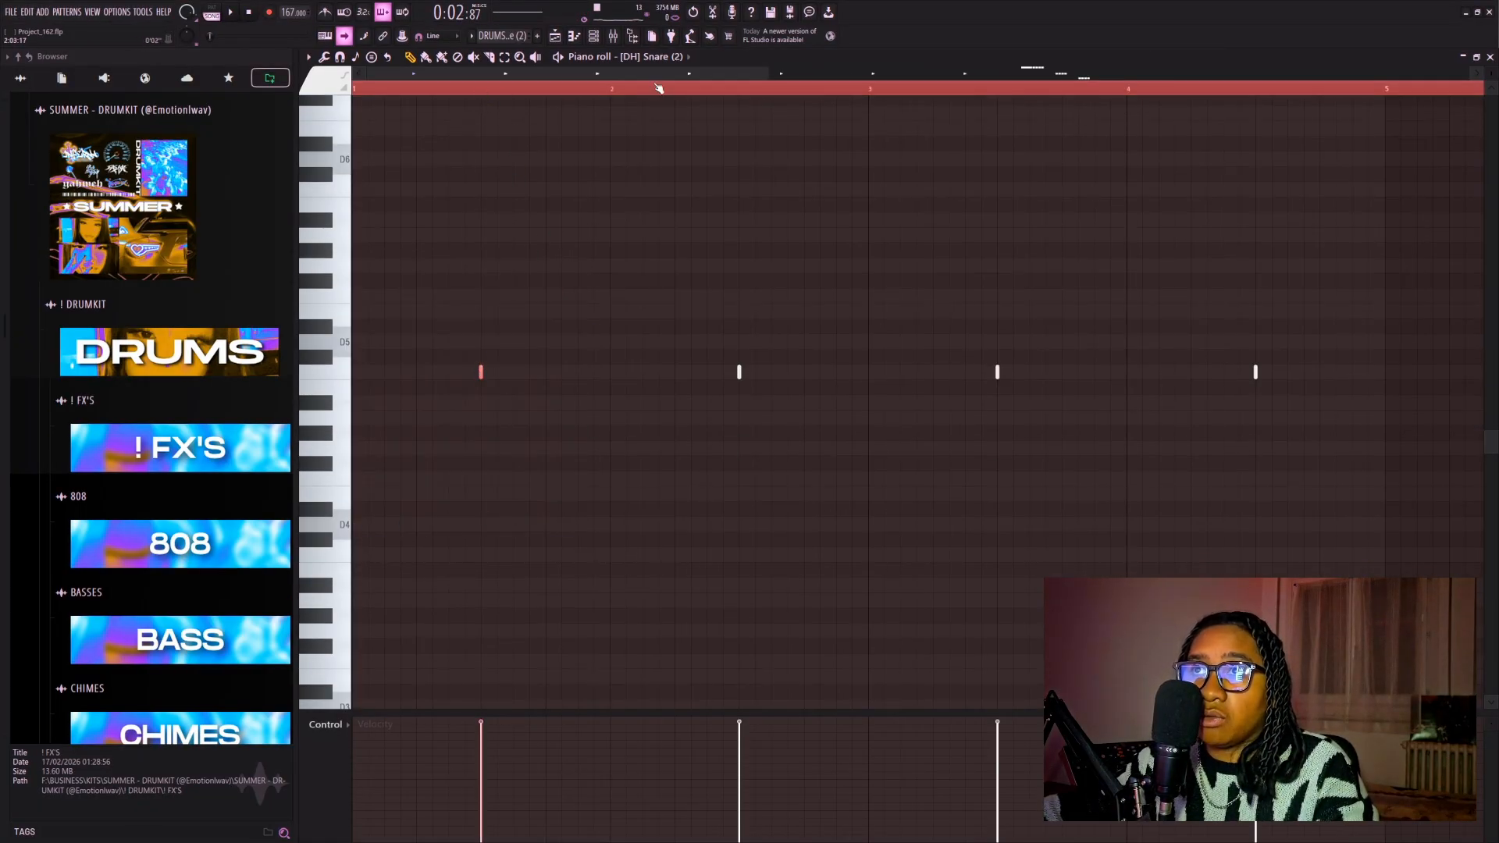
drag(614, 91, 416, 123)
drag(455, 242, 433, 379)
drag(513, 259, 475, 409)
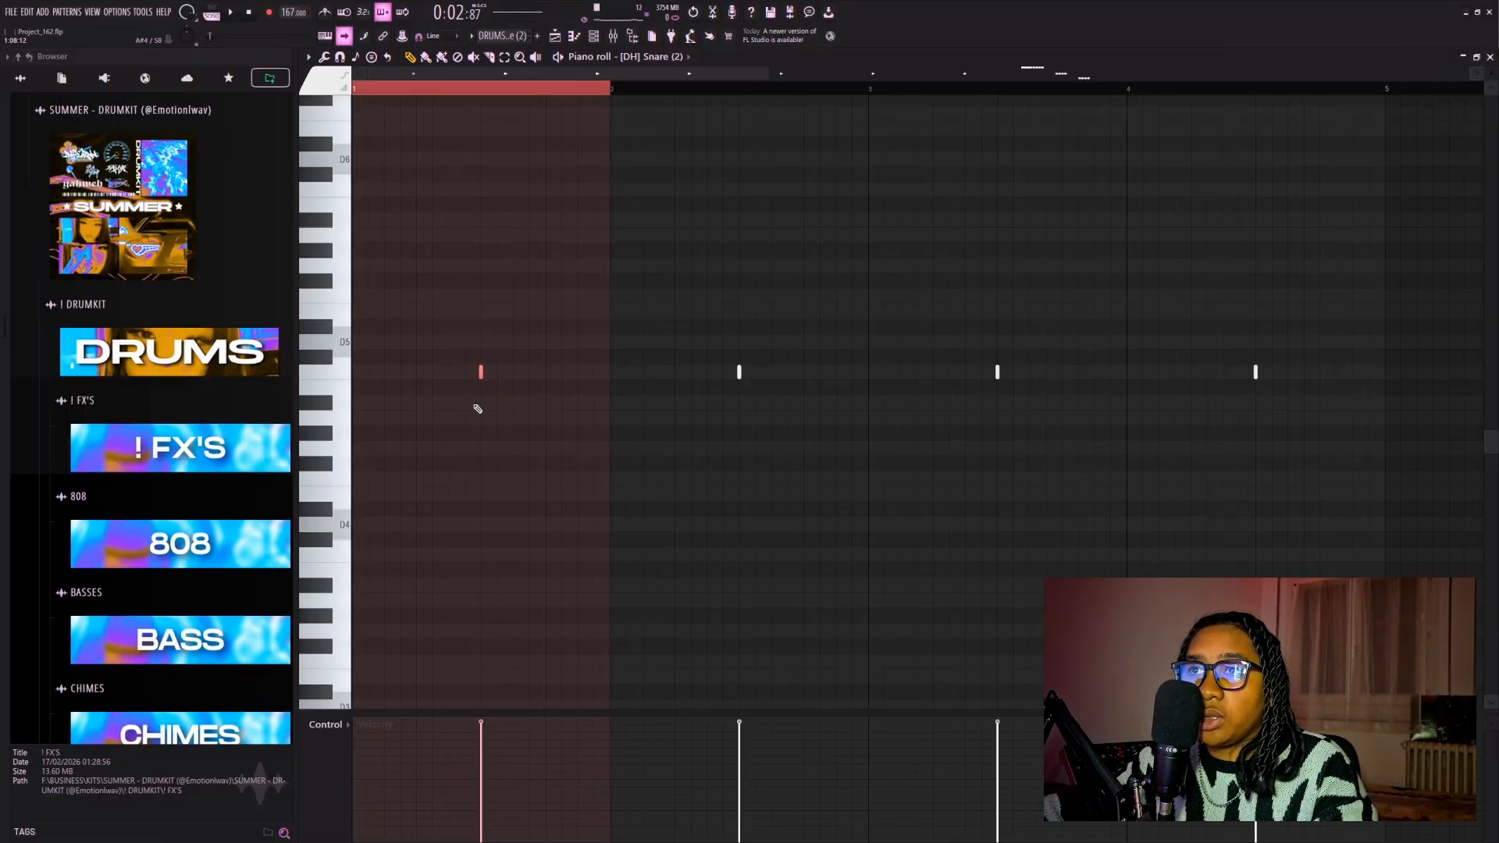
drag(542, 305, 493, 387)
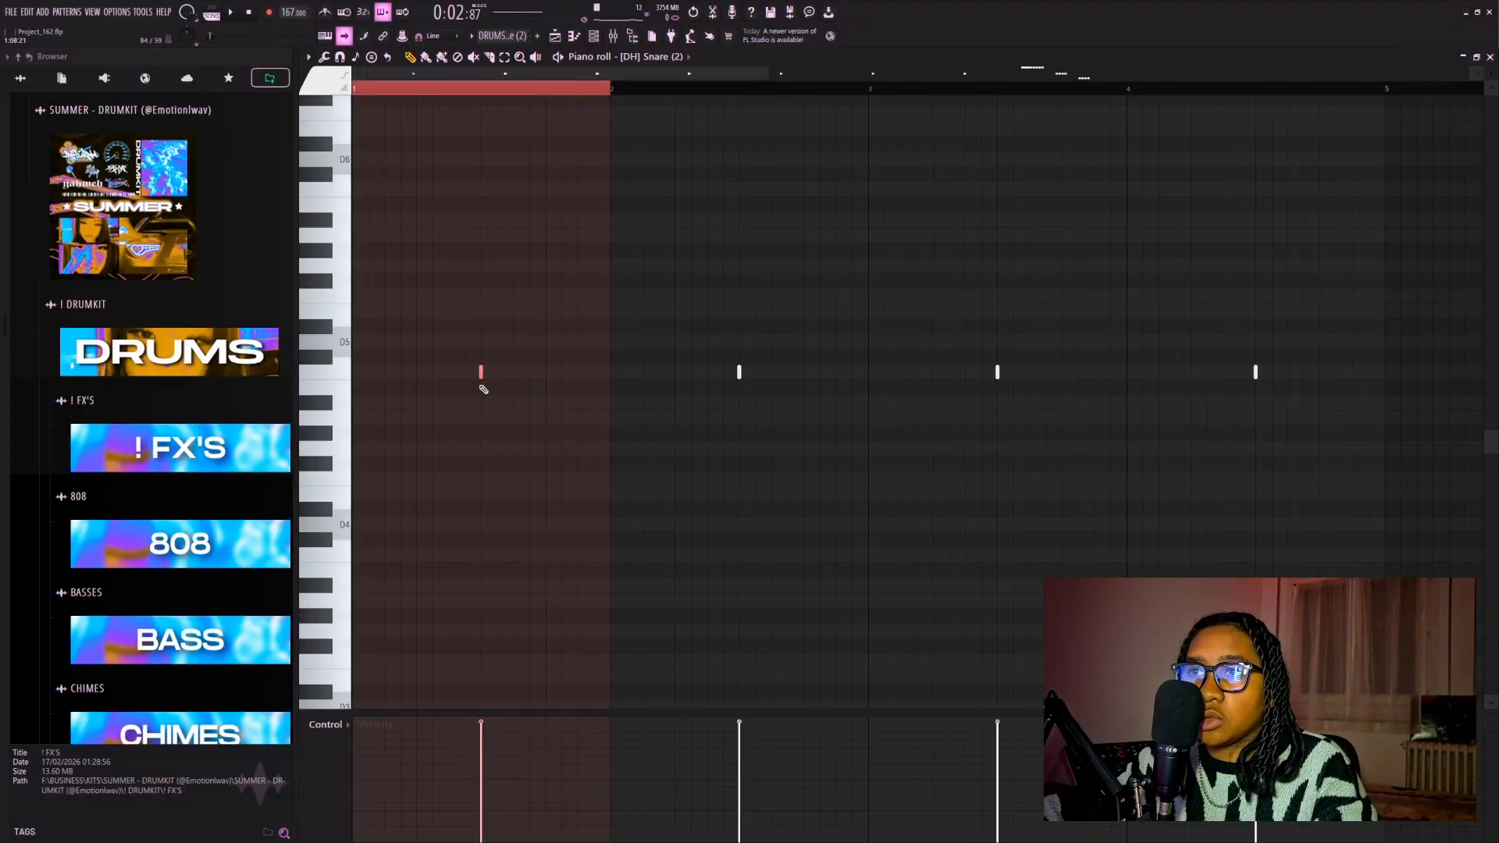
Try deleting all the snare roll notes in bar 8 of the [DH] Snare (2) pattern
ctrl+click(625, 204)
scroll(640, 195, down, 4)
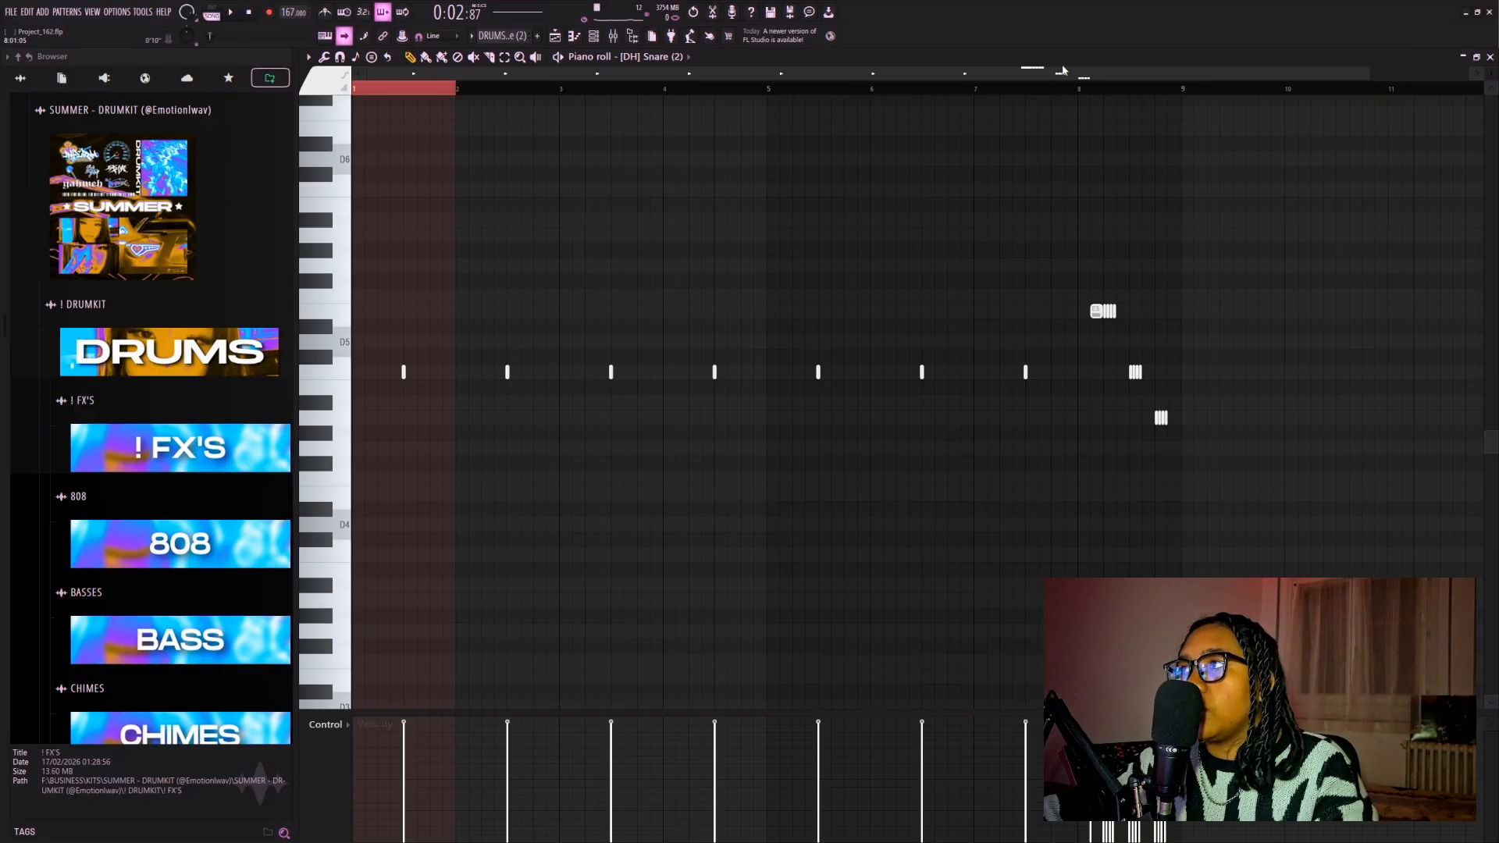
drag(1080, 89, 1180, 117)
scroll(1129, 433, up, 4)
drag(1145, 239, 734, 617)
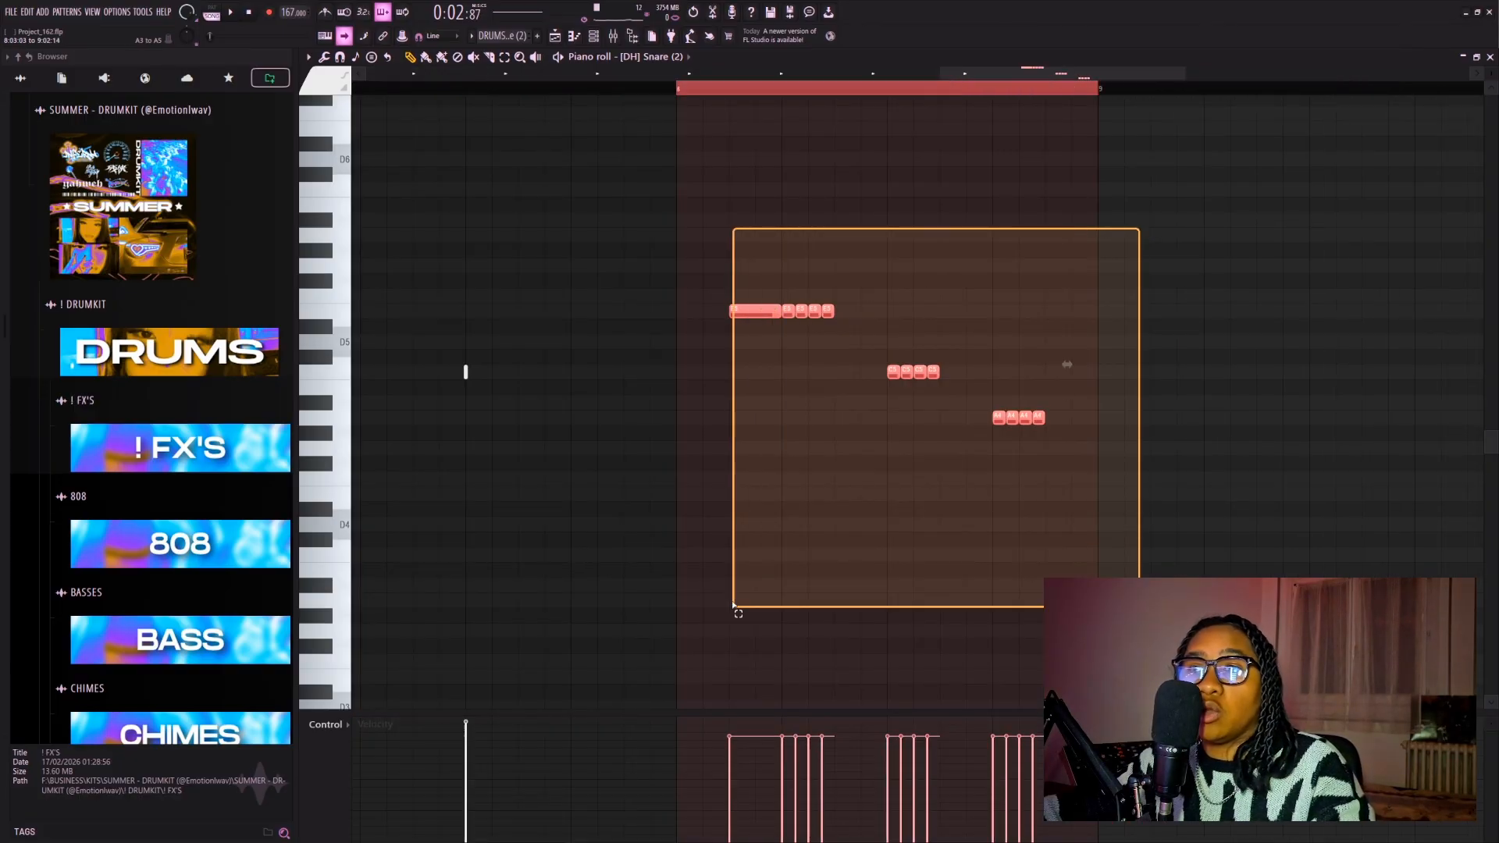
key(Delete)
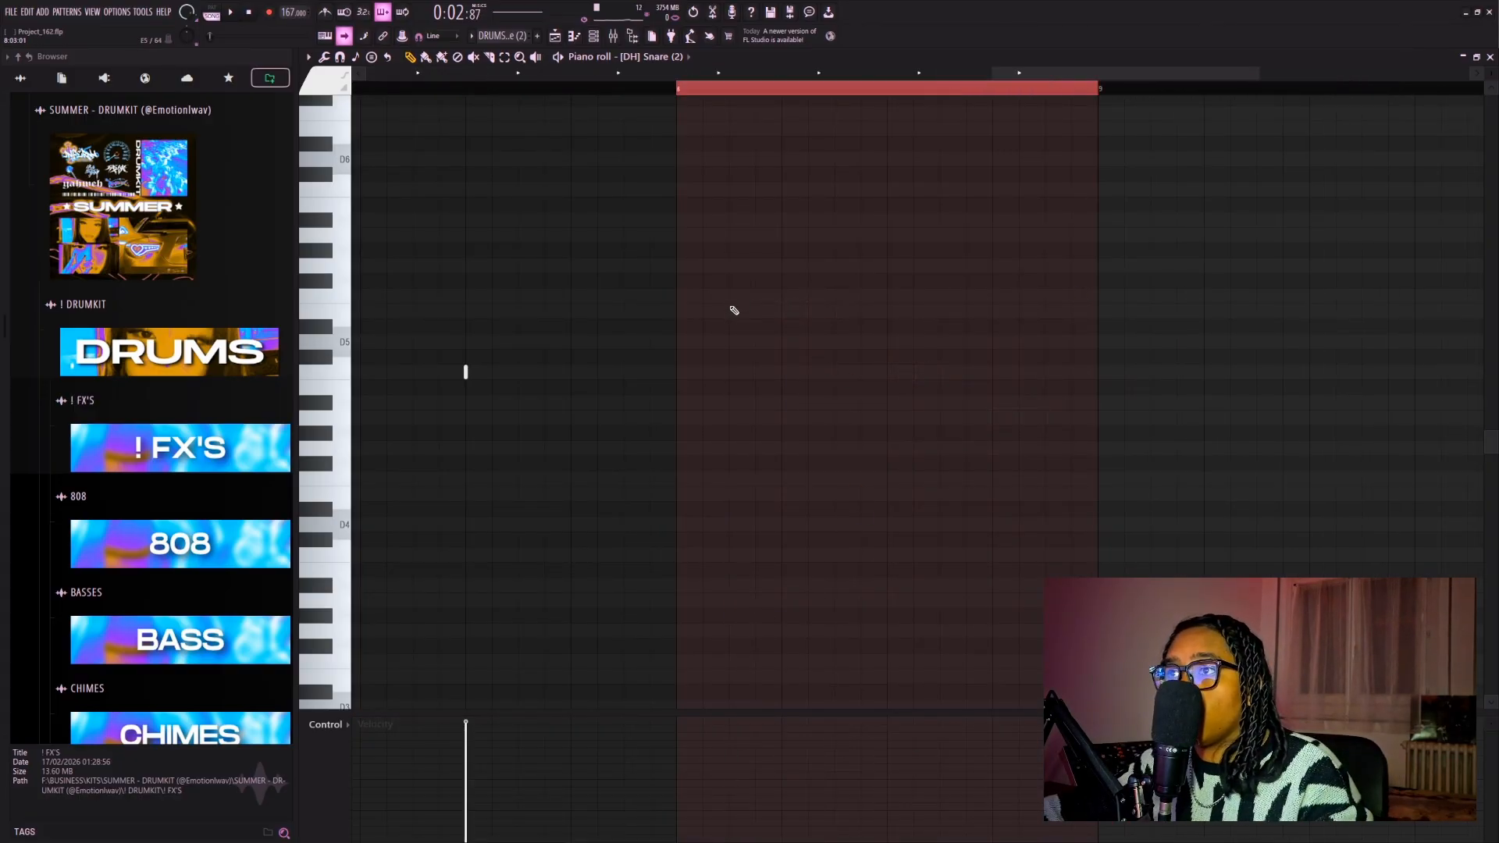
Place an E5 snare note in bar 8 and split it into four equal notes with the arpeggiator
click(734, 310)
scroll(765, 329, up, 2)
drag(796, 291, 732, 371)
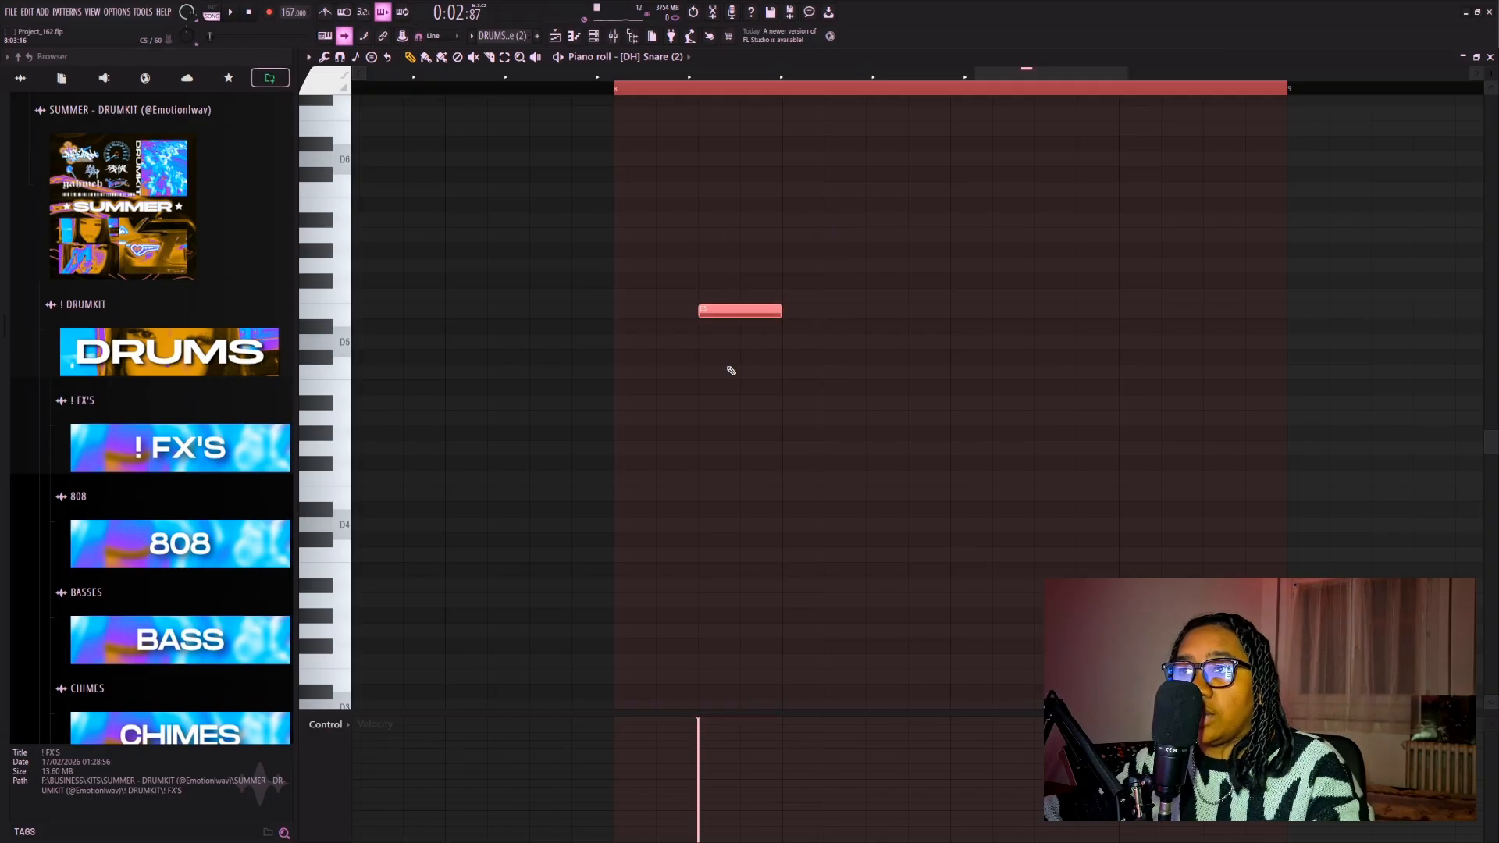
drag(704, 274, 749, 307)
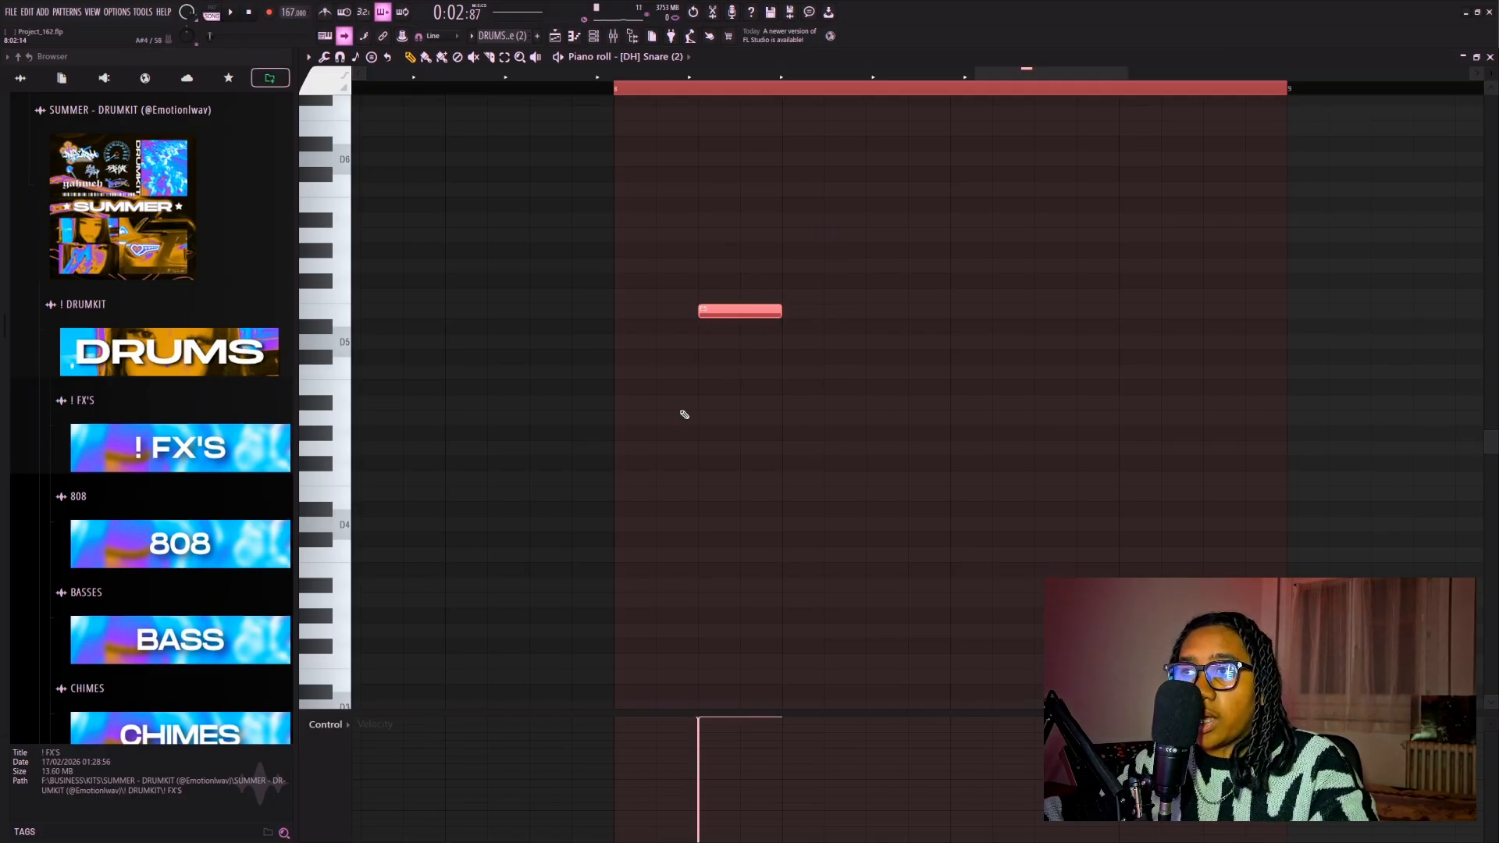
key(alt+a)
drag(801, 321, 1022, 292)
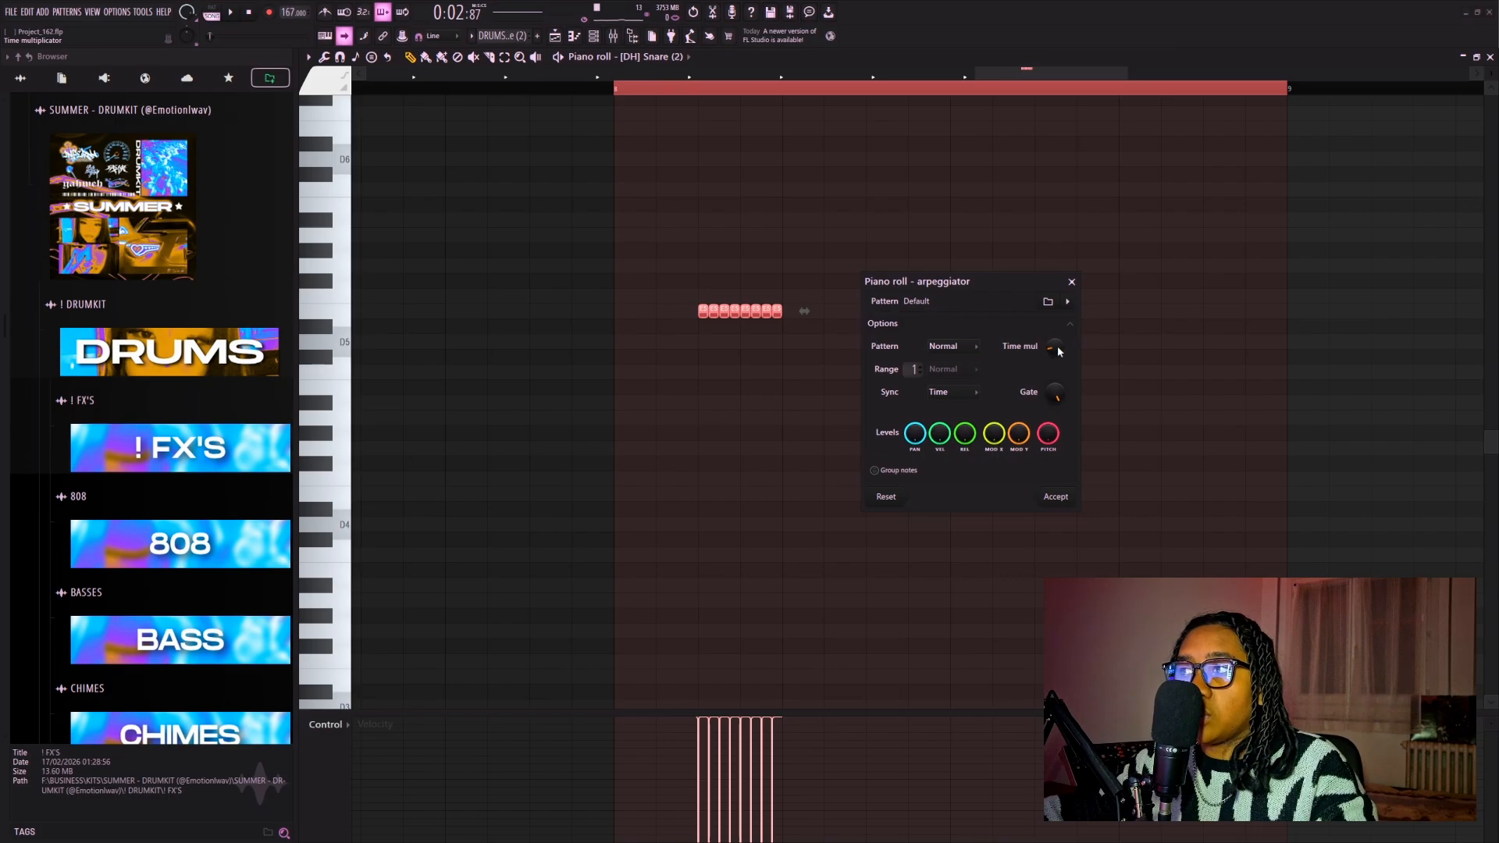
drag(1059, 352, 1059, 340)
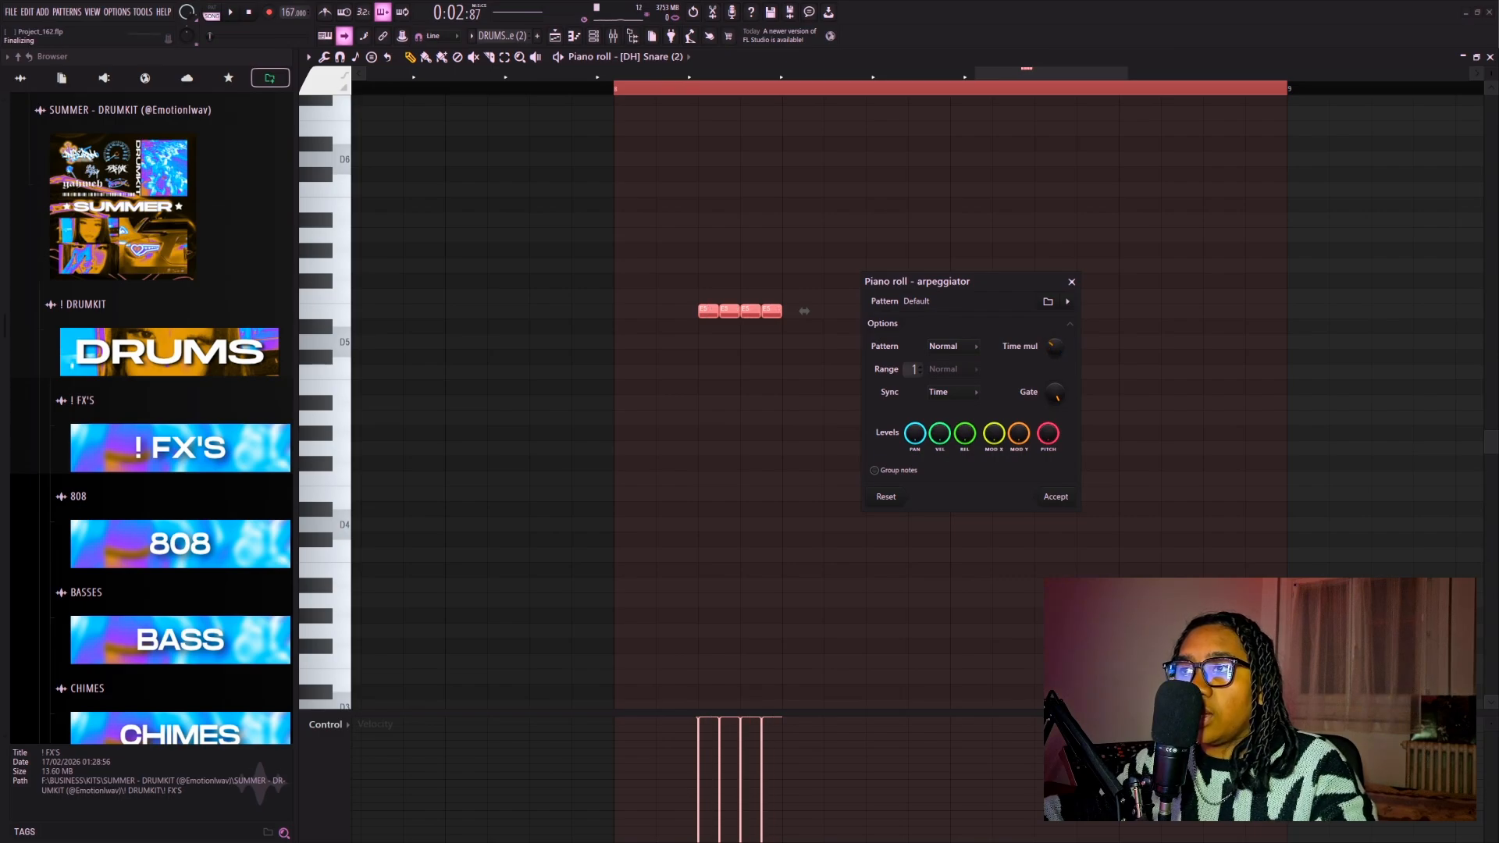
key(Return)
drag(849, 259, 664, 381)
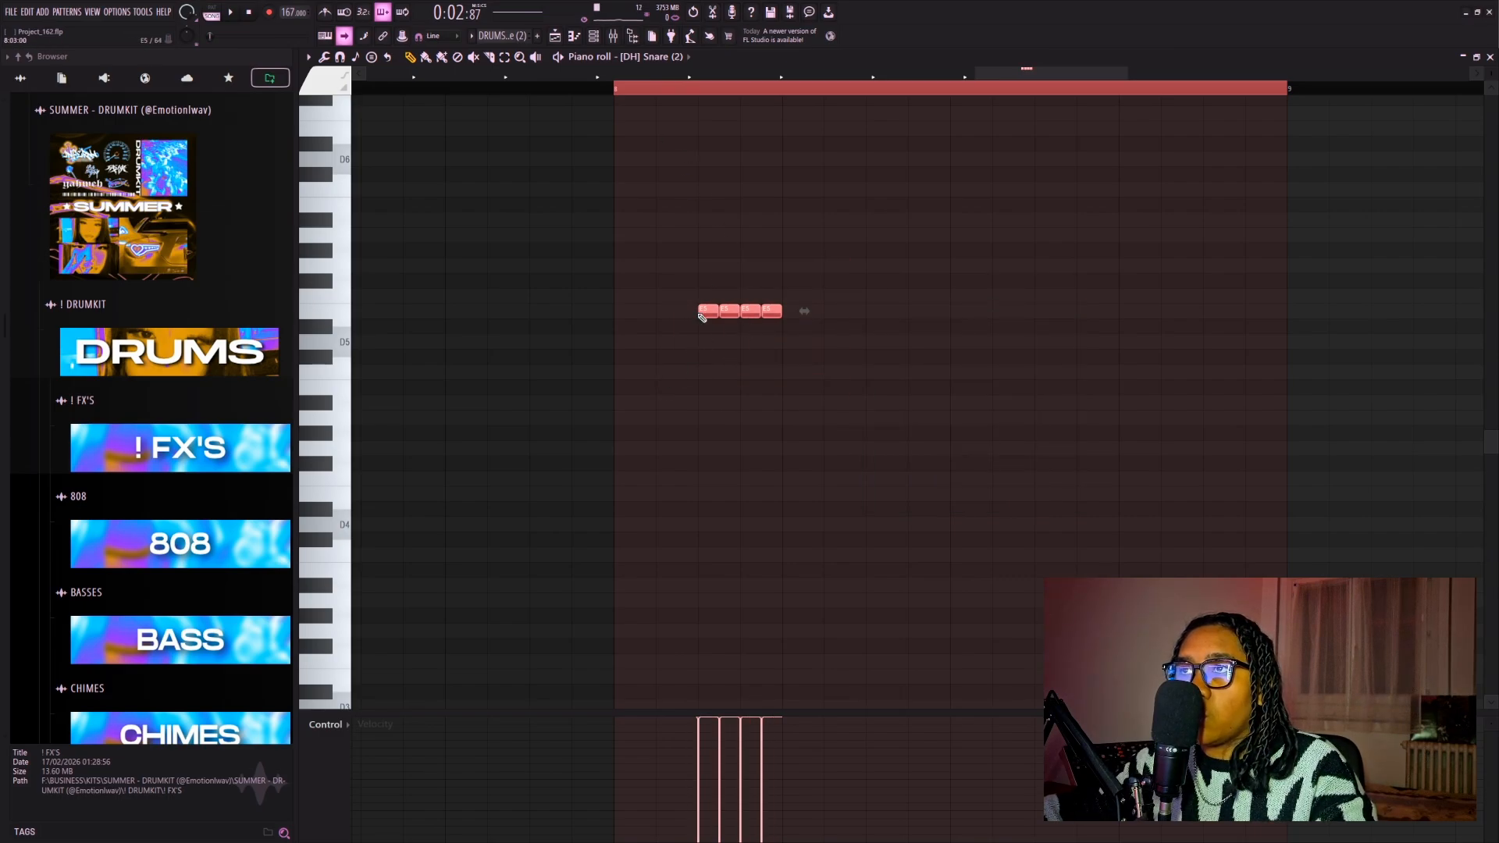
Undo the arpeggiated note and the deletion of the bar 8 snare roll
key(ctrl+z)
key(ctrl+z)
key(ctrl+z)
key(ctrl+z)
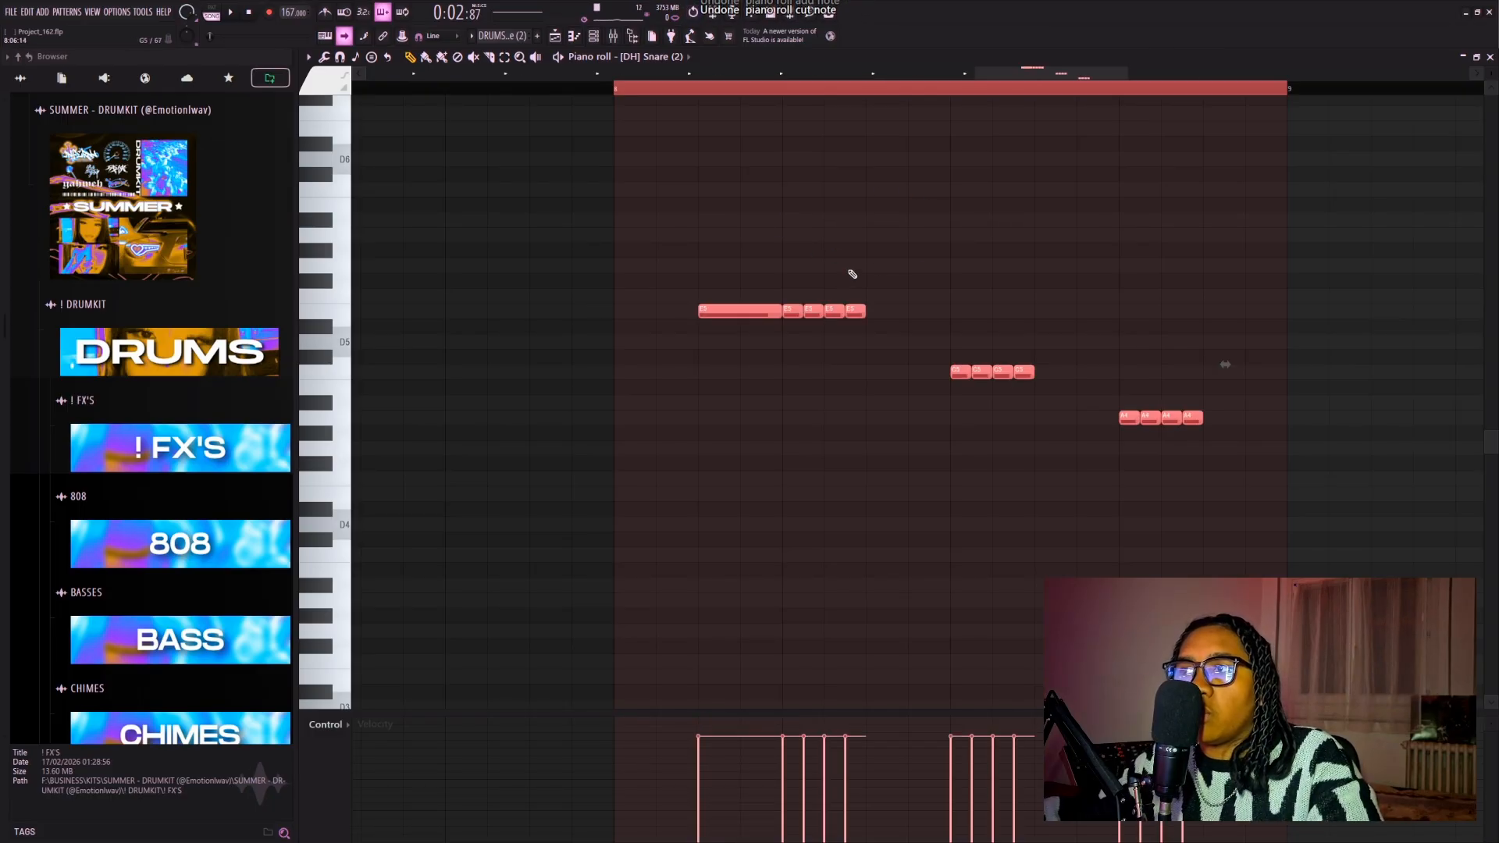
key(ctrl+z)
scroll(903, 248, down, 5)
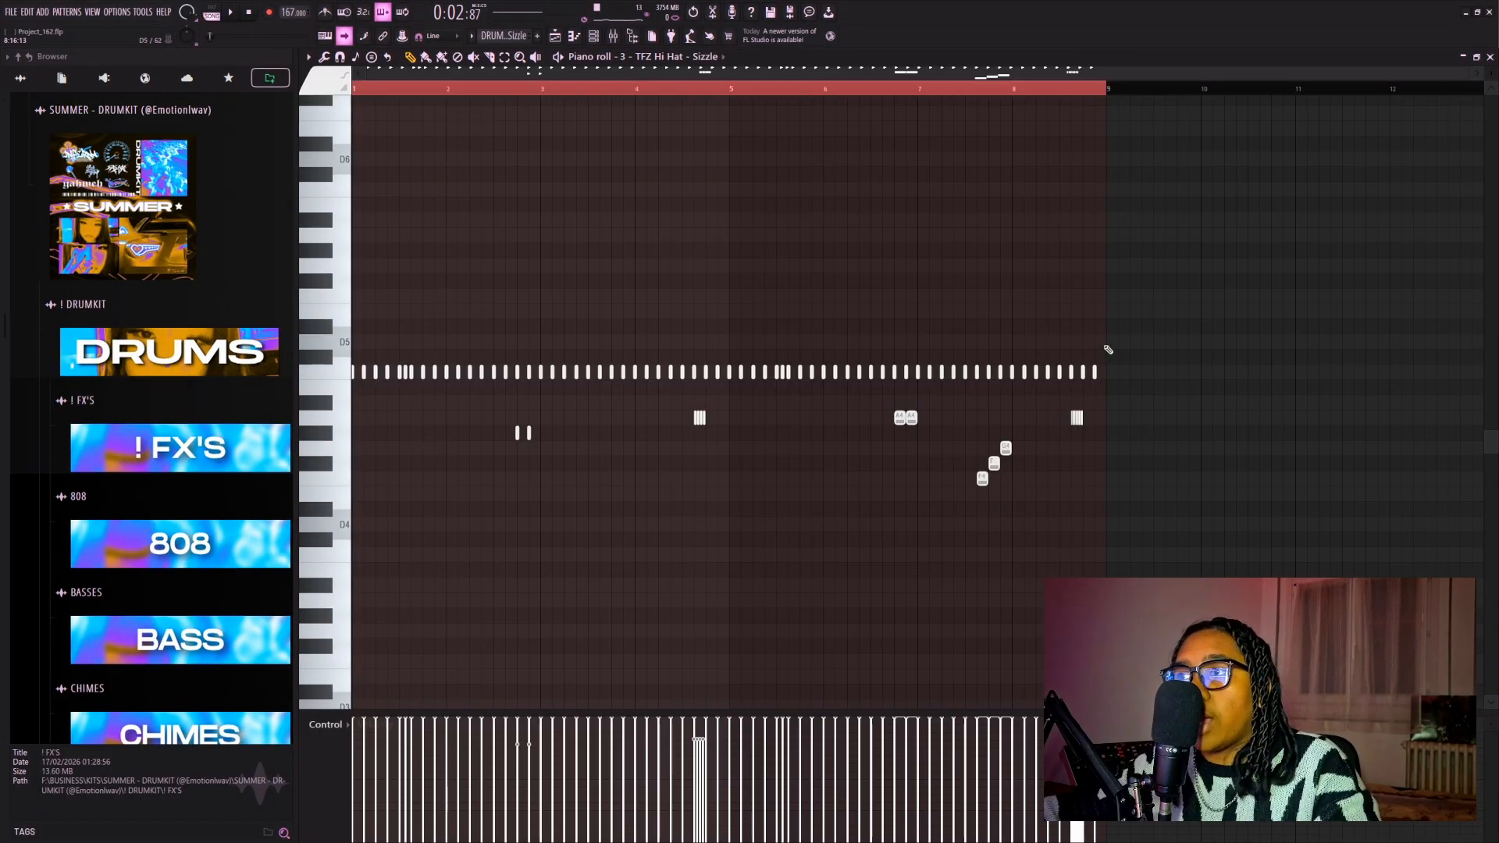
Clear all notes of the 3 - TFZ Hi Hat - Sizzle channel and fill it every 2 steps
key(ctrl+a)
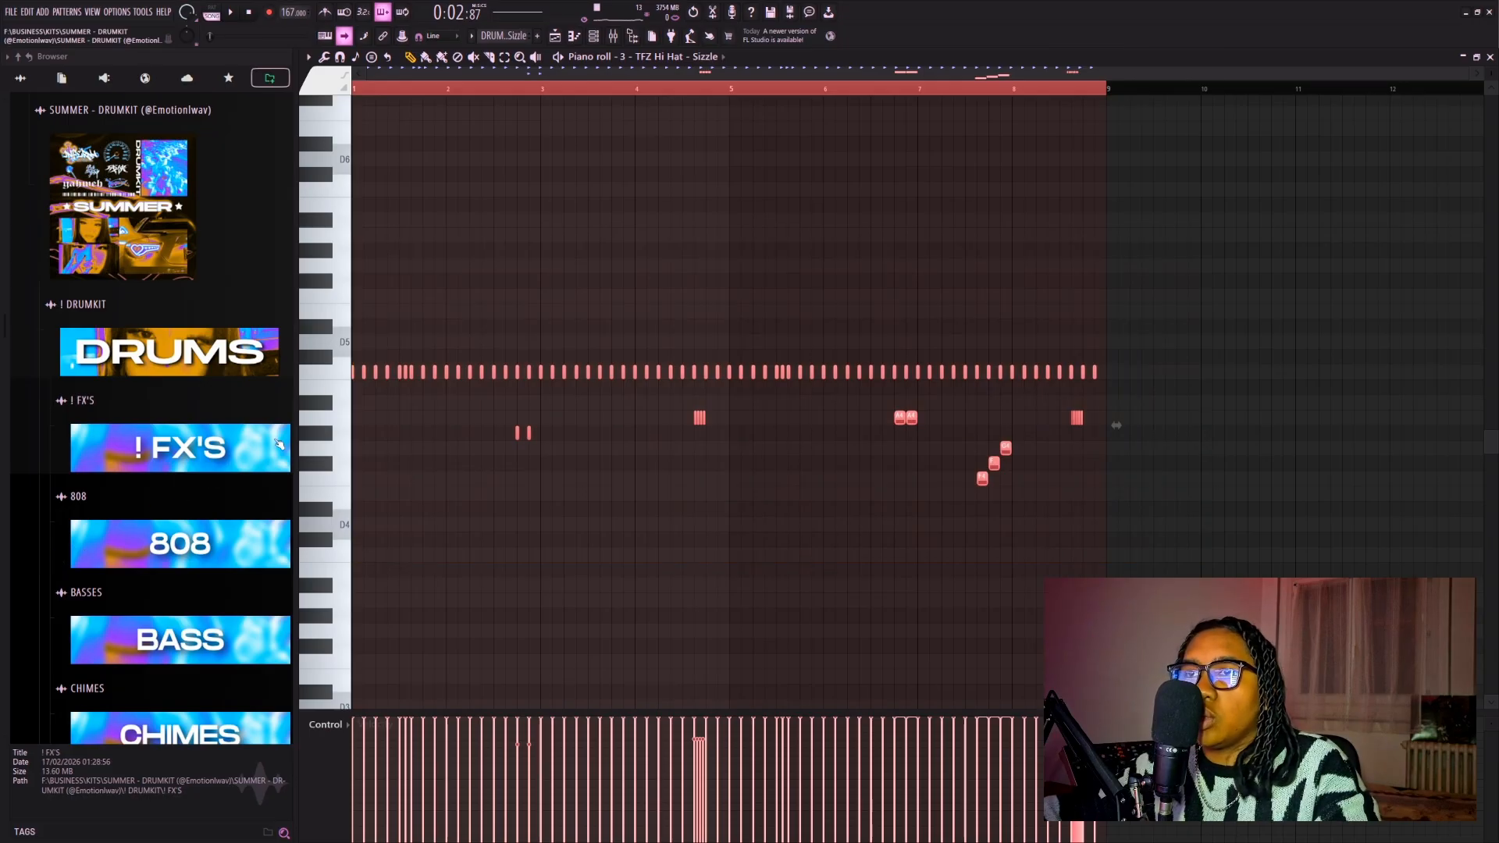
key(Delete)
click(594, 36)
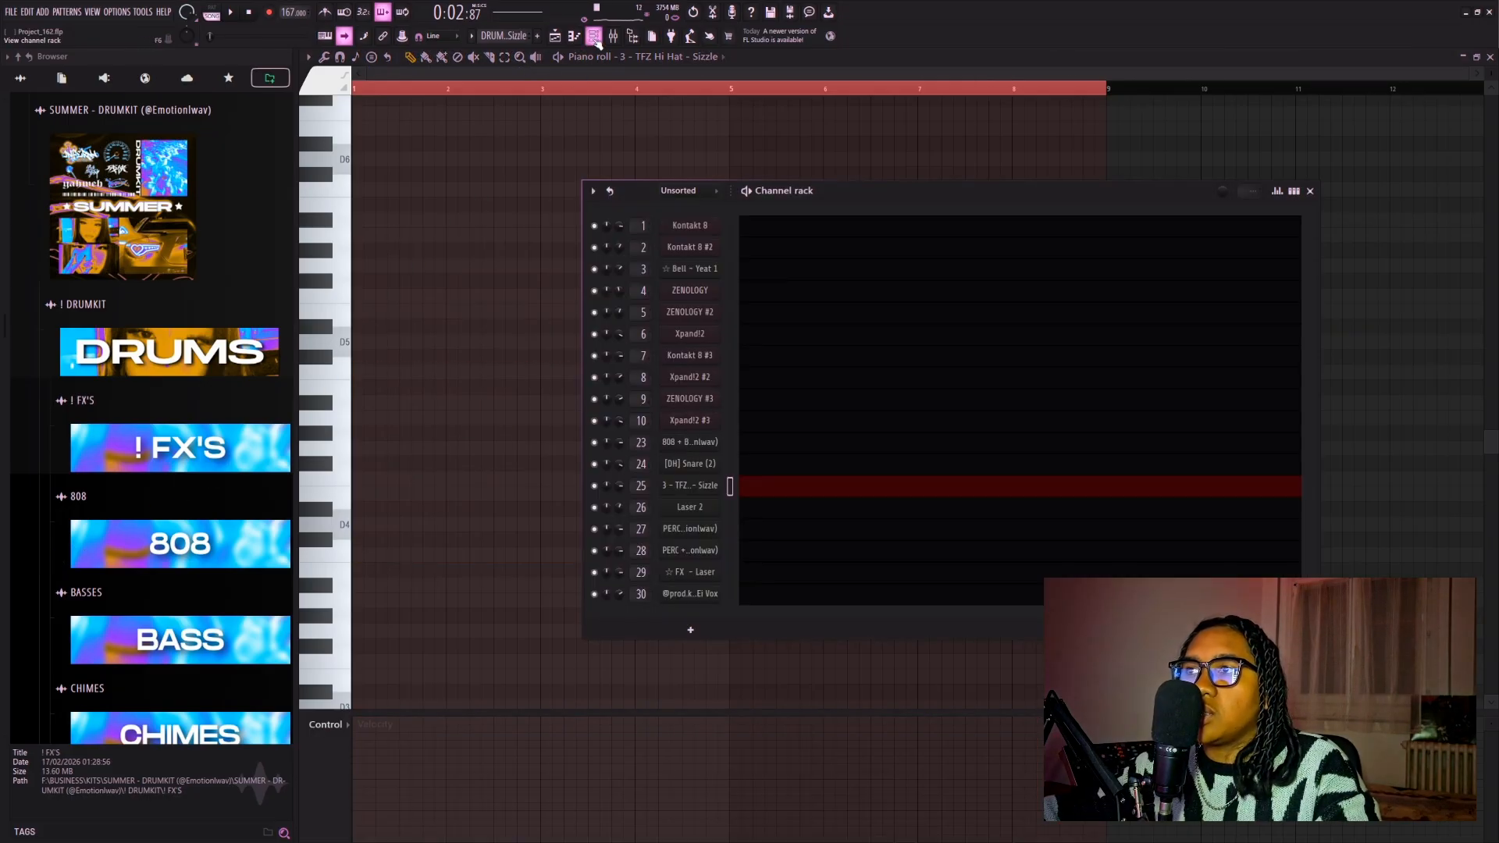
right_click(680, 486)
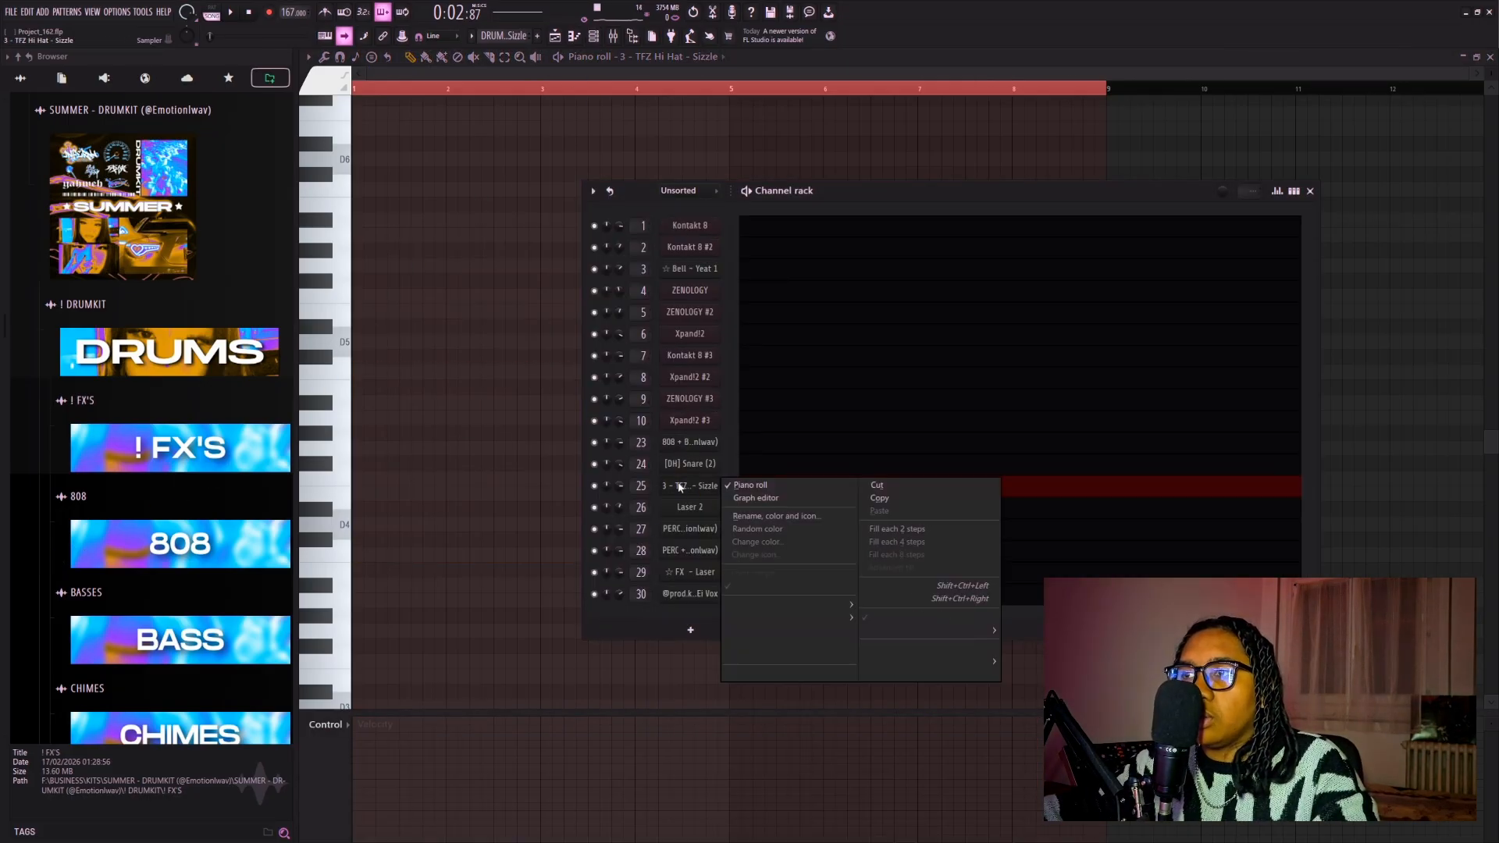
click(908, 530)
key(F6)
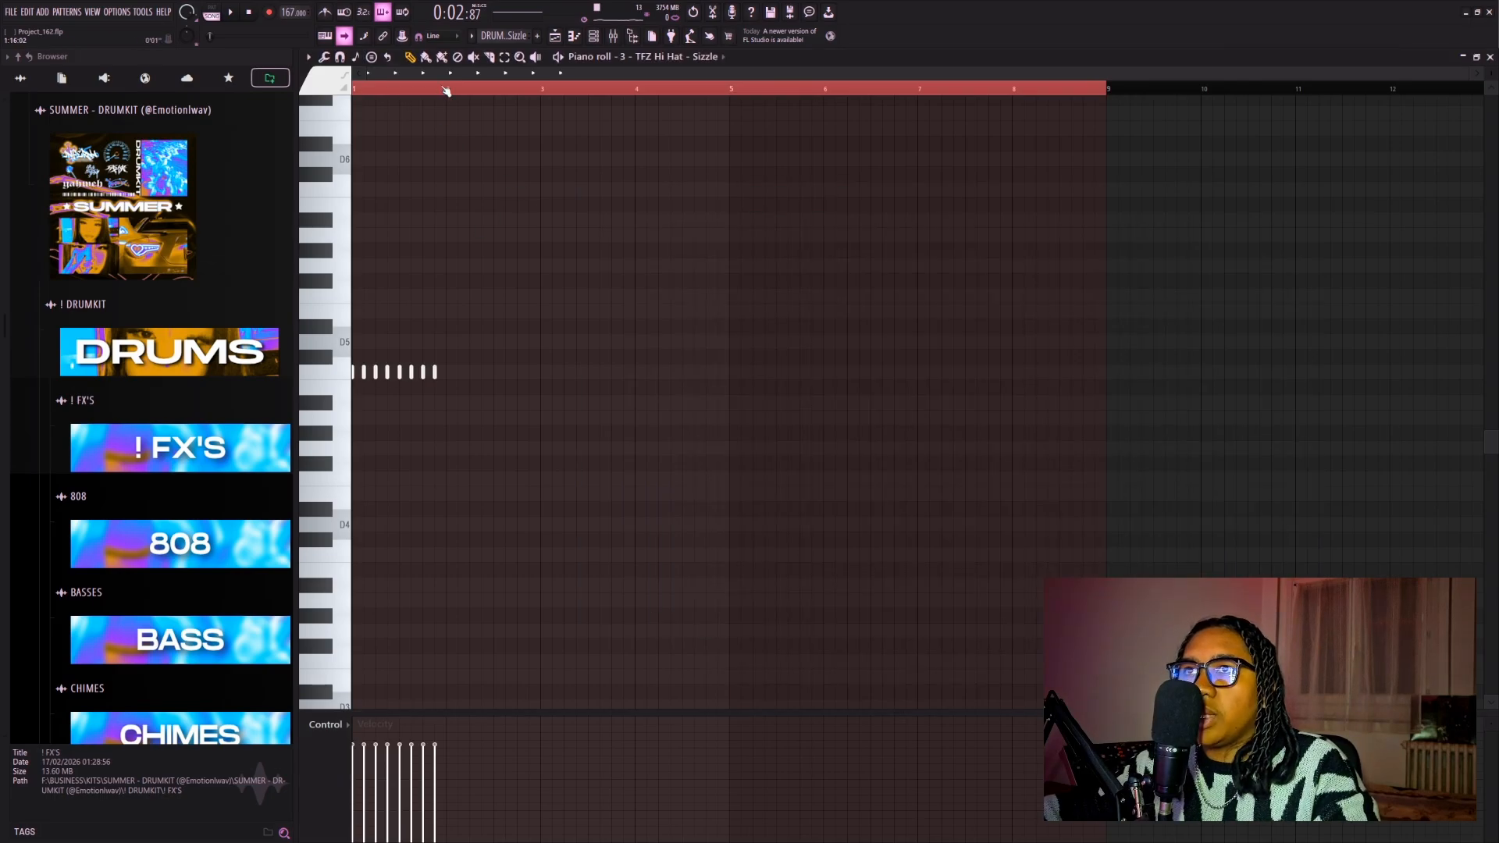
Duplicate the bar 1 hi-hat notes through bar 8 and clear the selection
drag(448, 90, 353, 90)
key(ctrl+b)
key(ctrl+b)
key(ctrl+b)
key(ctrl+b)
key(ctrl+b)
key(ctrl+b)
key(ctrl+b)
key(ctrl+d)
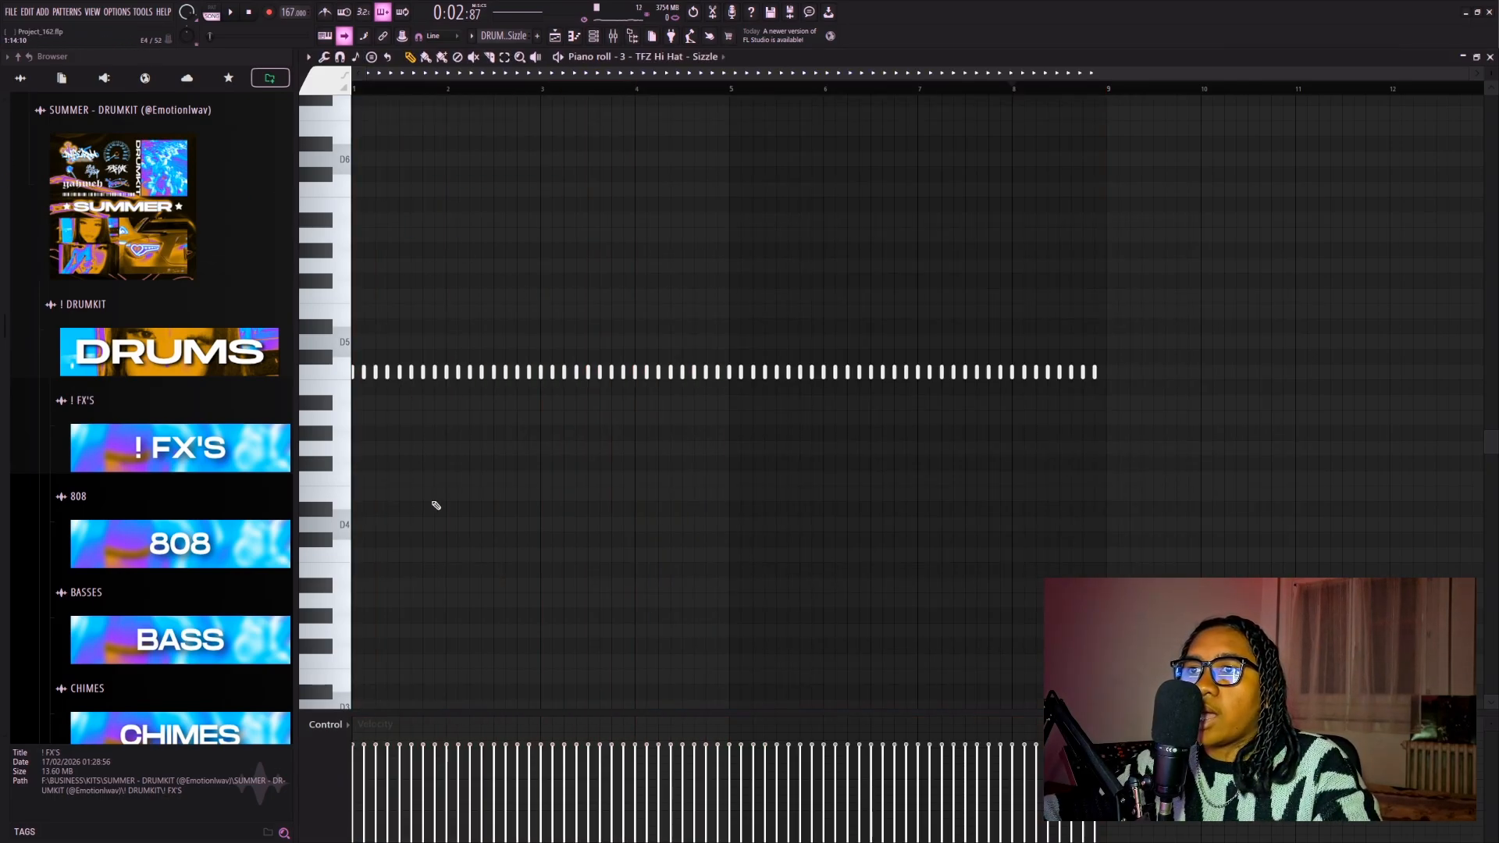
scroll(364, 412, up, 3)
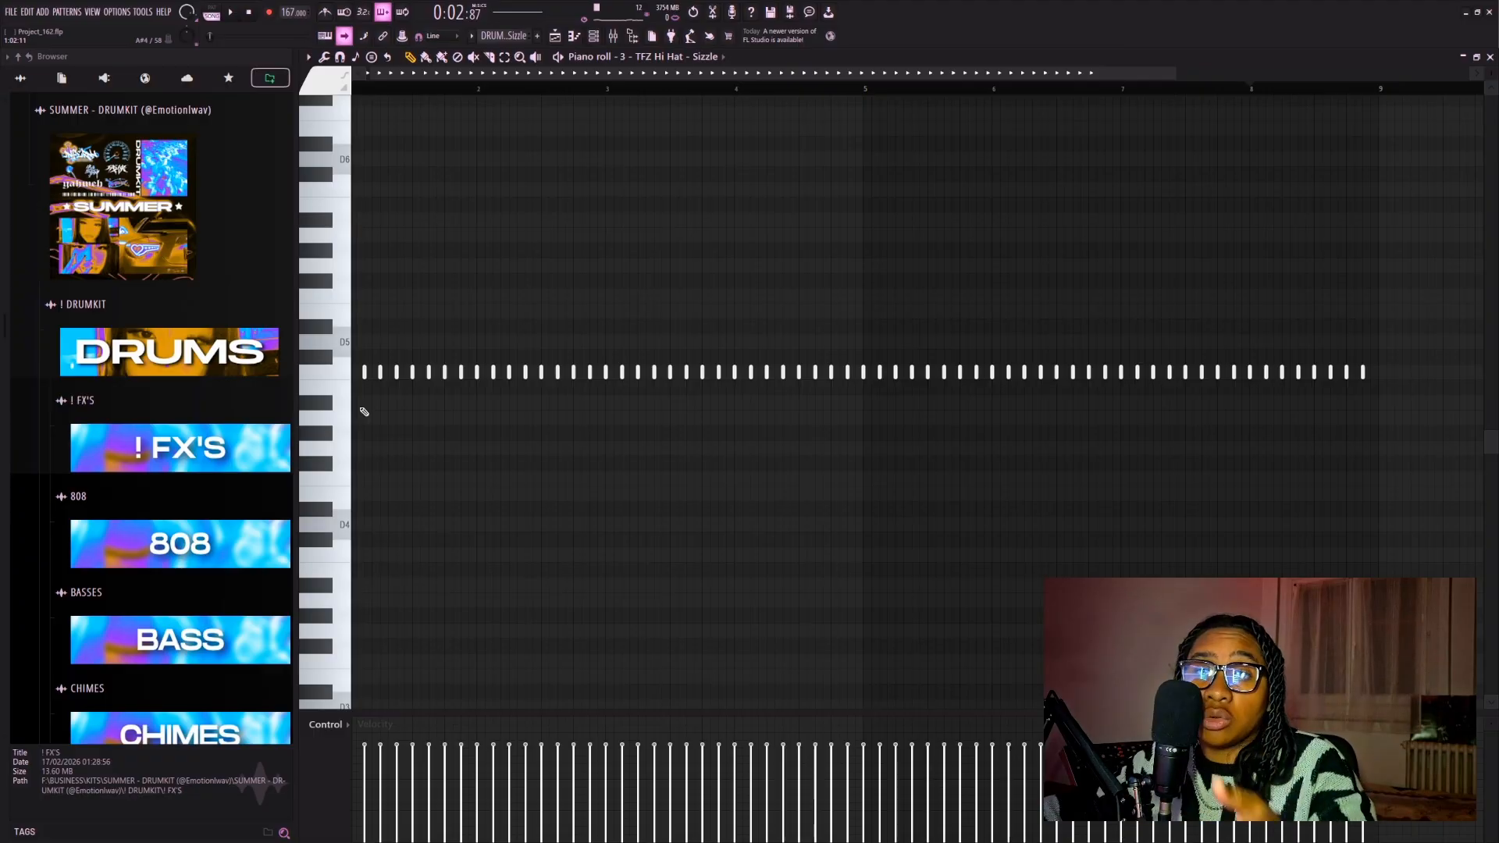
Undo the hi-hat duplication, the two-step fill and the note deletion
key(ctrl+z)
key(ctrl+z)
key(ctrl+z)
key(ctrl+z)
key(ctrl+z)
key(ctrl+z)
key(ctrl+z)
key(ctrl+z)
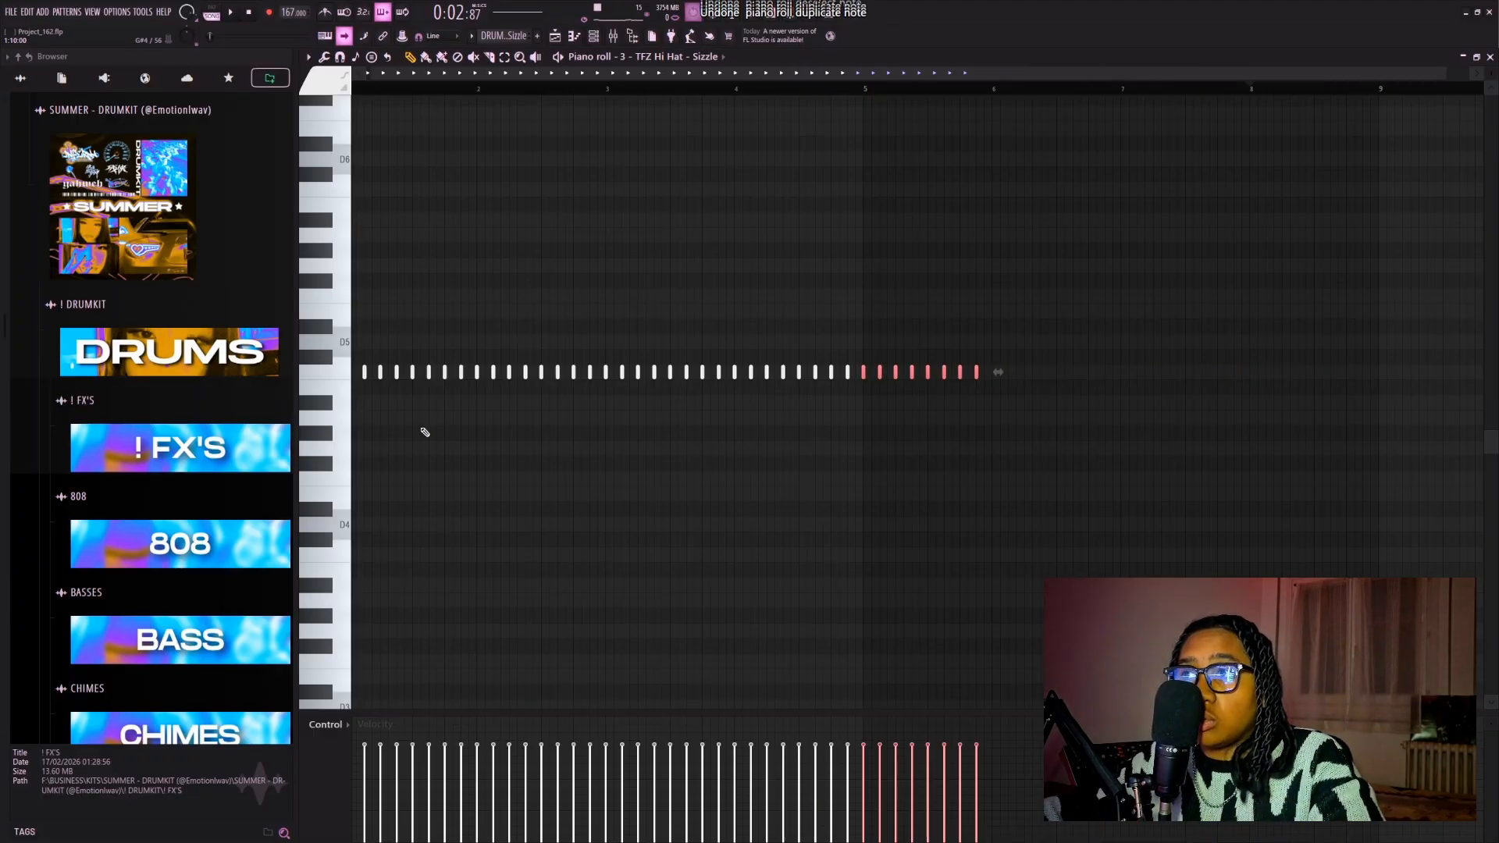
scroll(426, 432, down, 1)
Highlight the extra hi-hat note in bar 1 and the two lower notes in bar 2, then inspect bars 1 and 2
drag(486, 449, 428, 412)
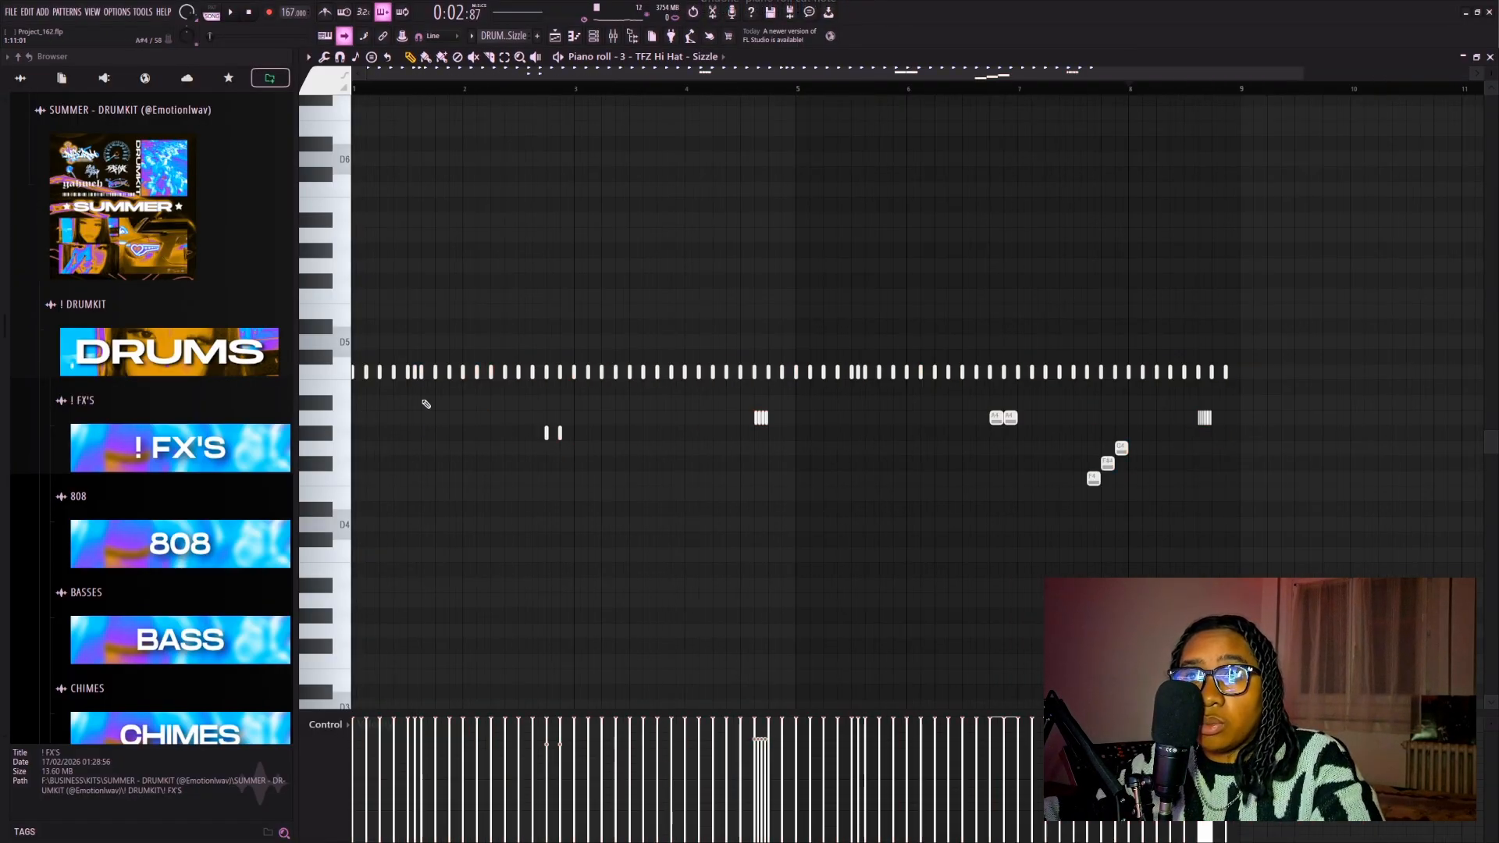
scroll(354, 460, up, 1)
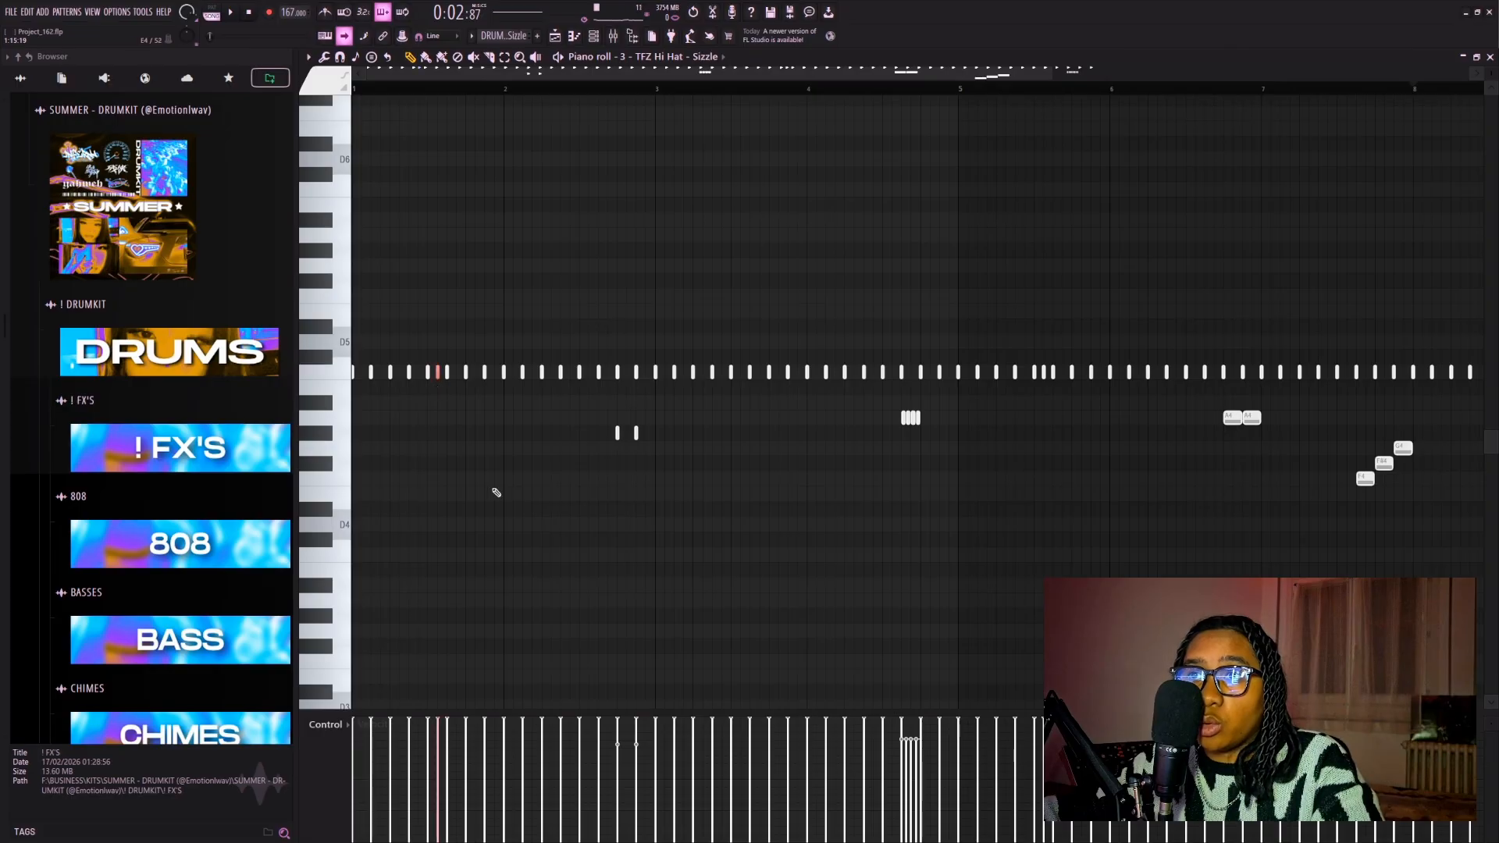
scroll(547, 500, down, 2)
drag(1105, 398, 407, 560)
drag(801, 593, 800, 610)
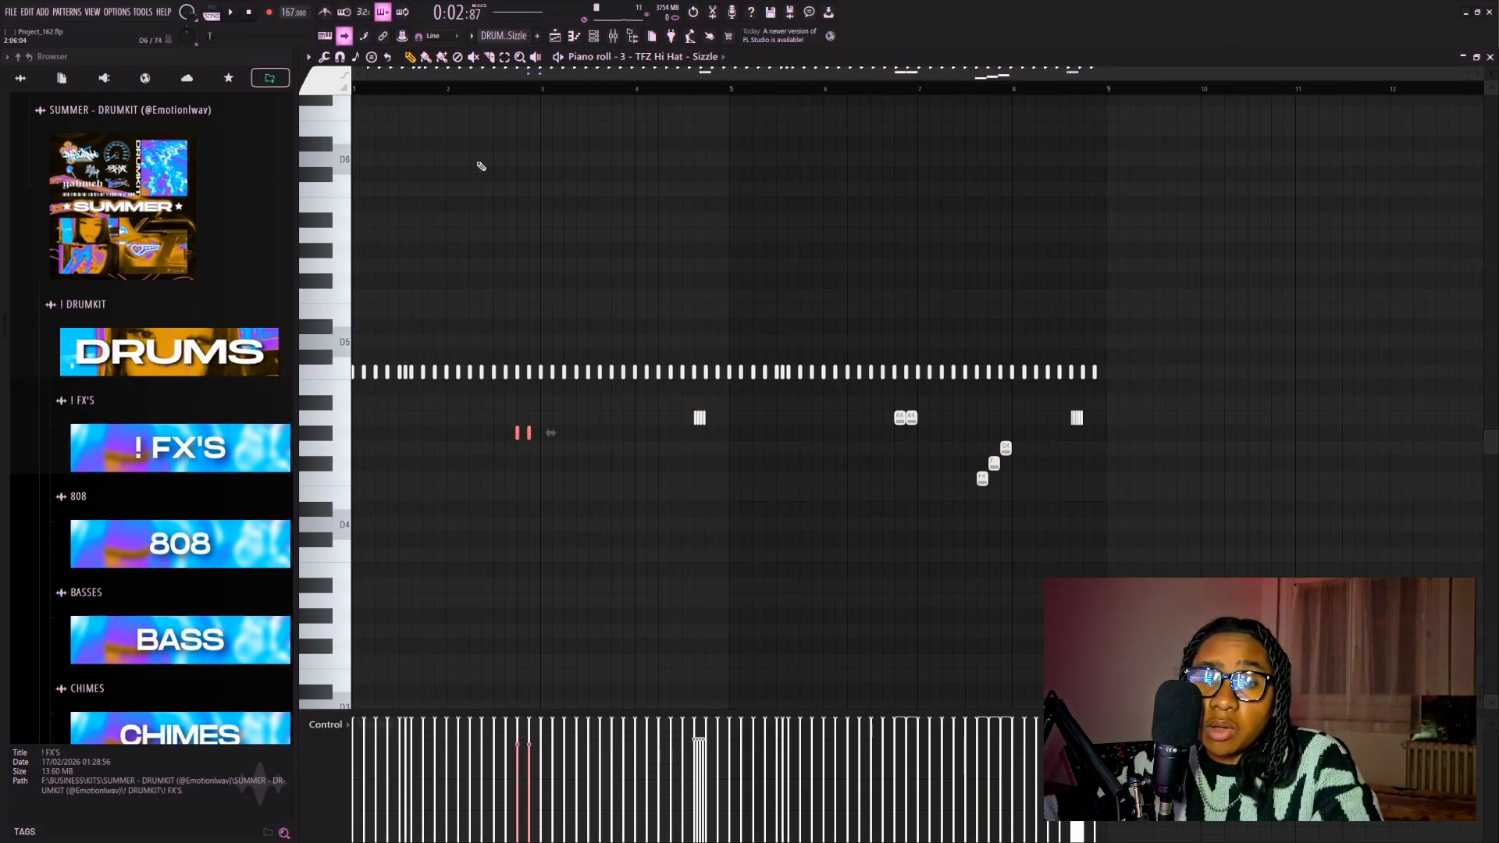
scroll(349, 195, up, 4)
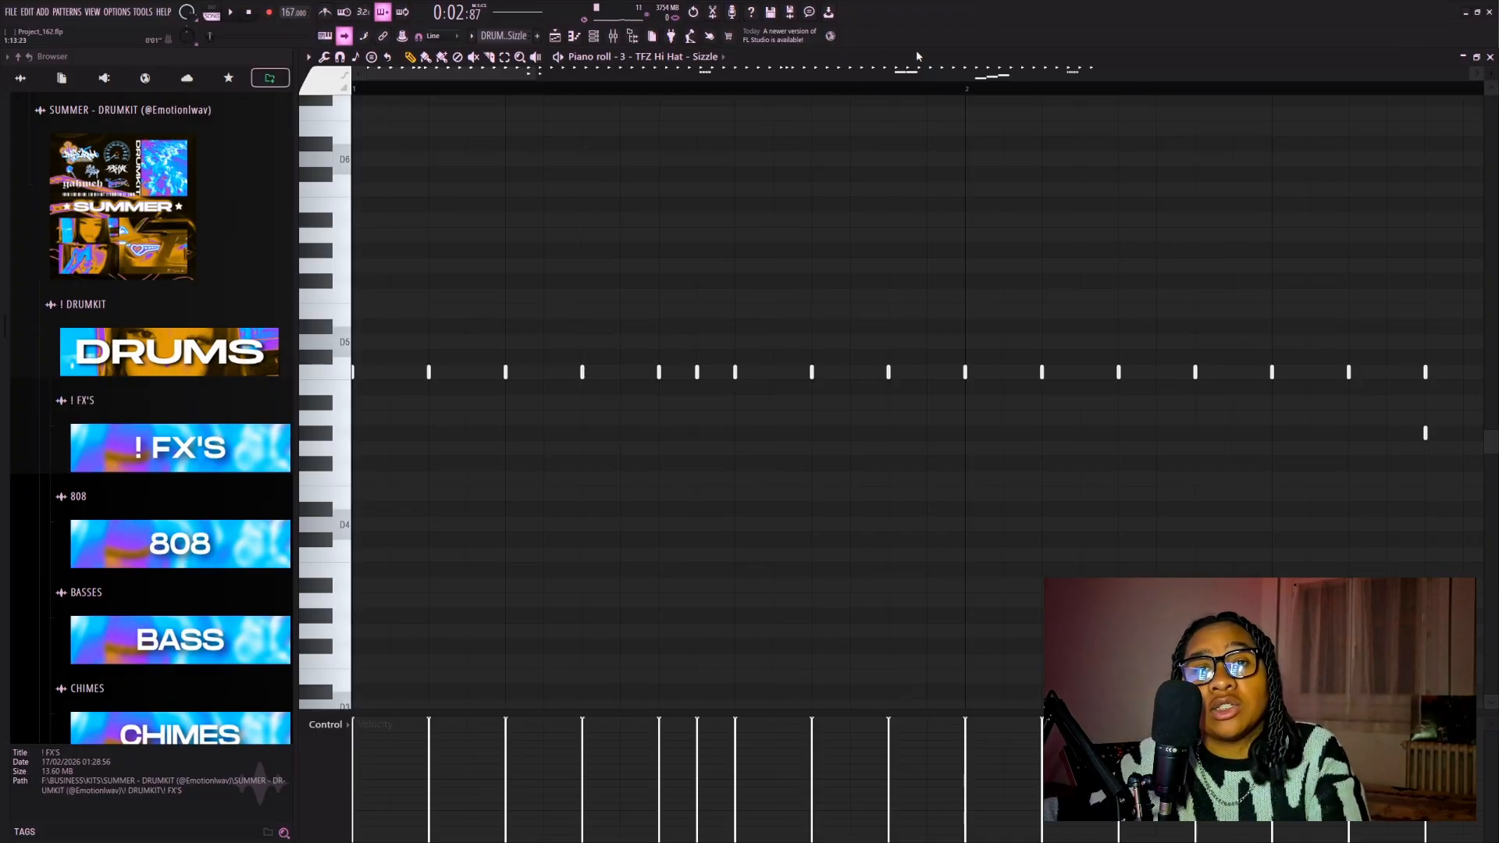
scroll(915, 77, down, 1)
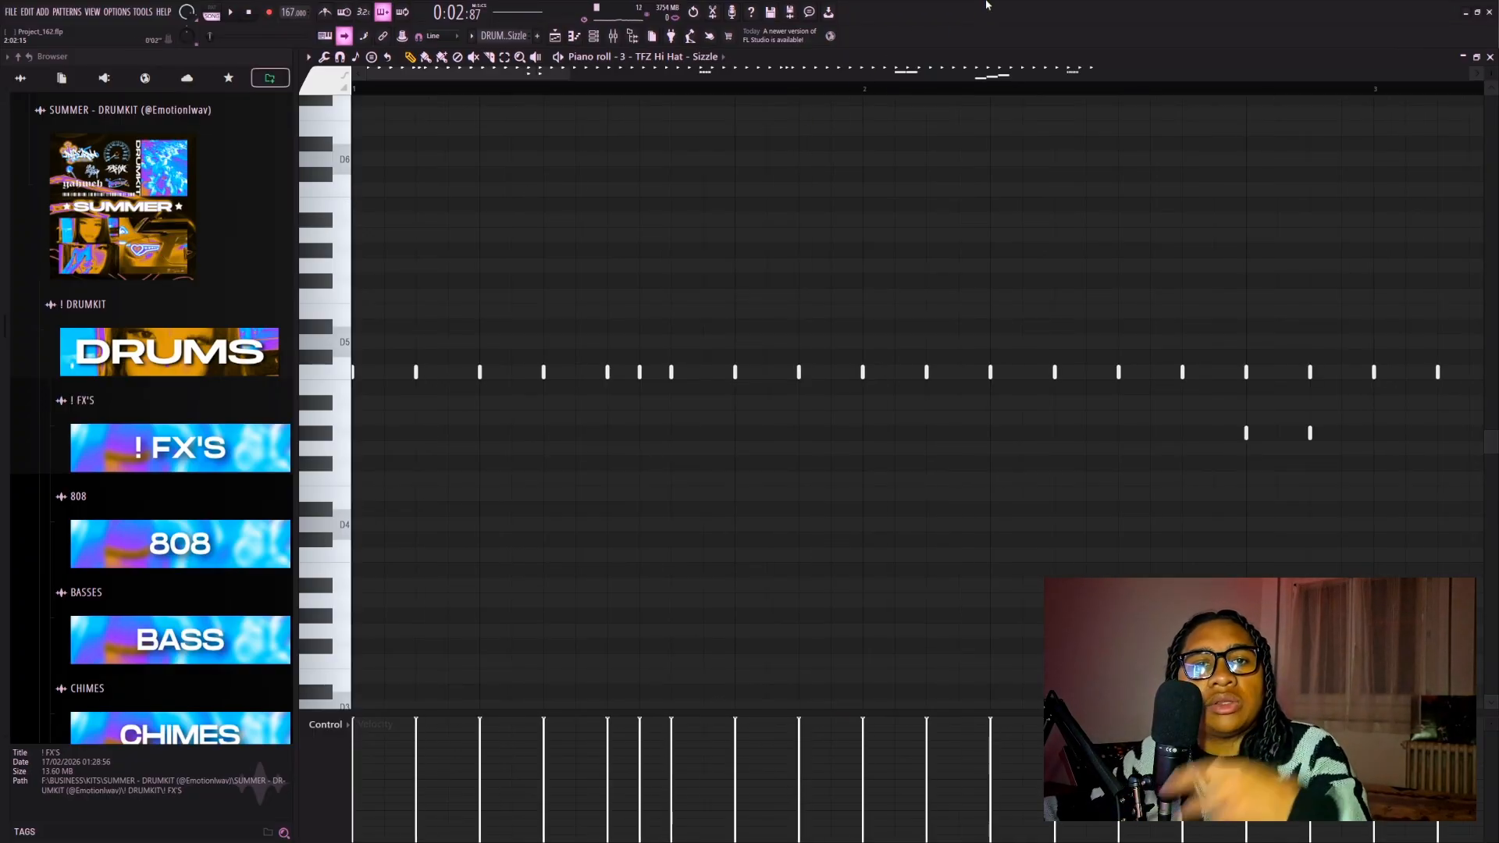
Play back the hi-hat pattern and highlight the four-note roll in bar 4
key(space)
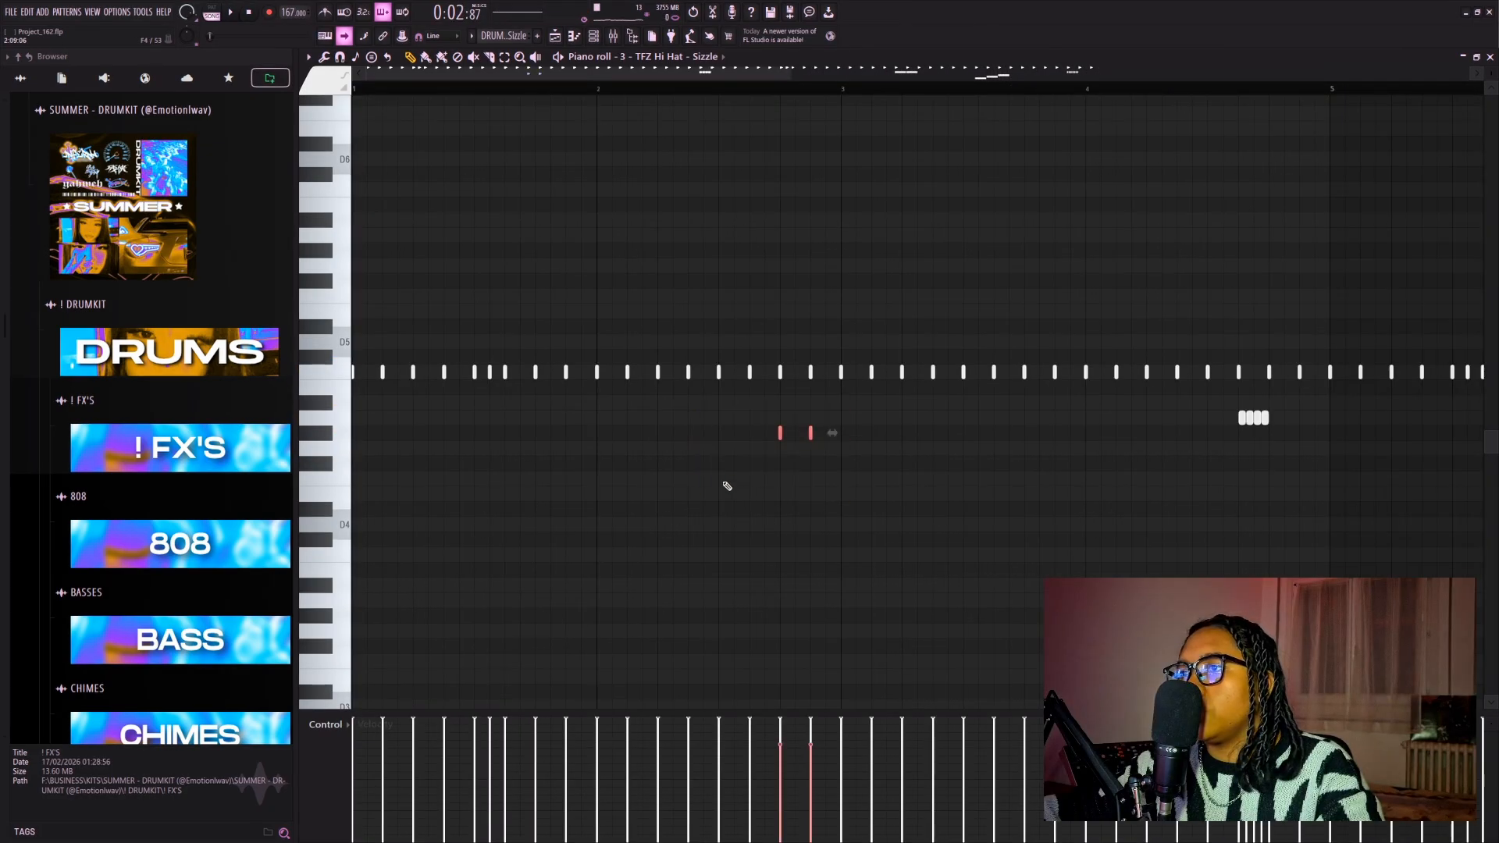
scroll(727, 485, down, 3)
drag(917, 429, 854, 411)
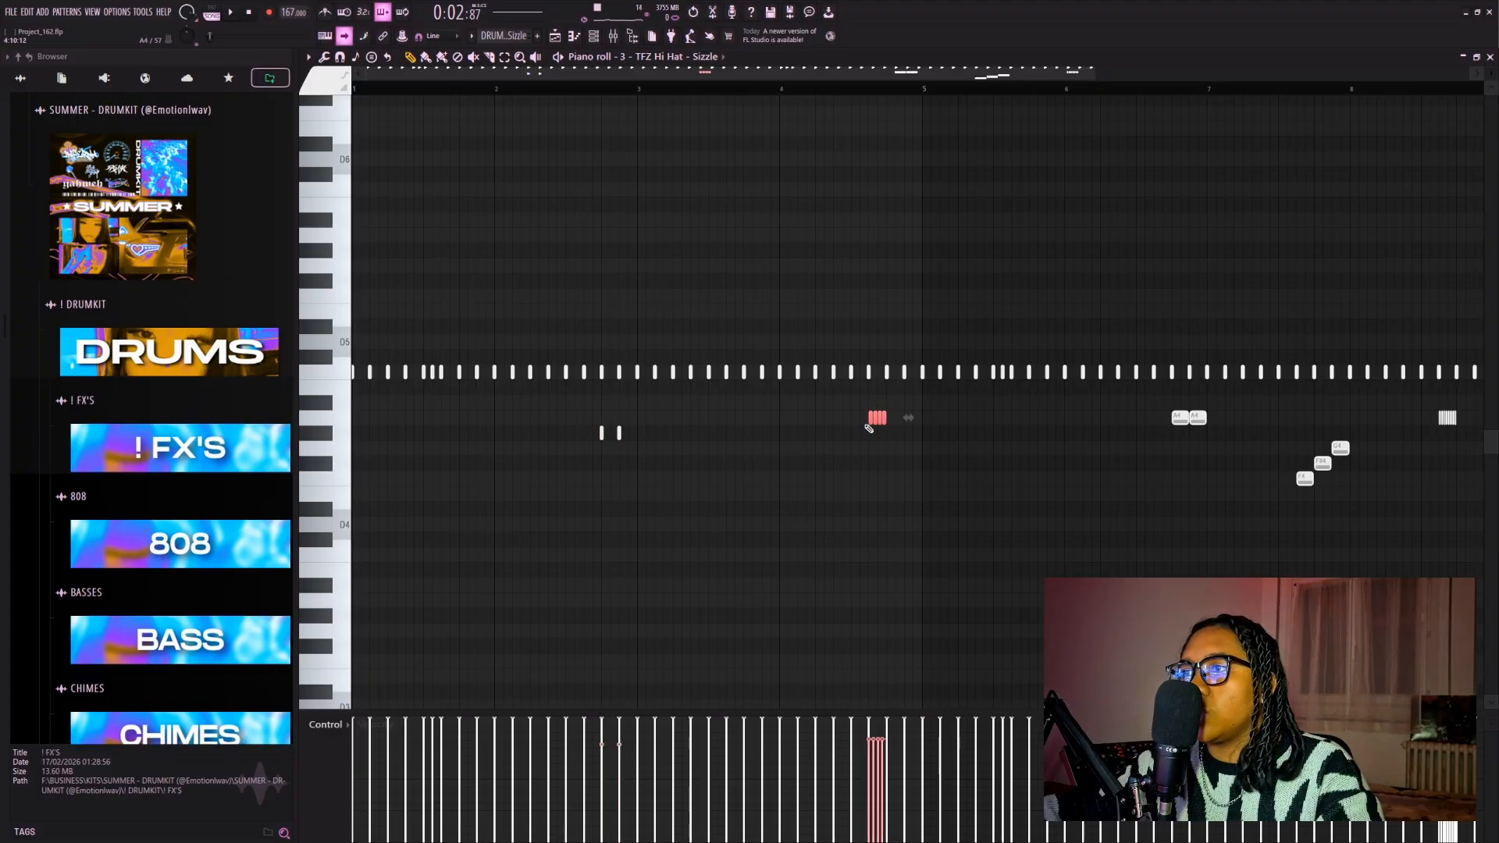
scroll(913, 474, down, 2)
Open the Laser 2 pattern from the playlist and highlight all of its D5 notes
key(F5)
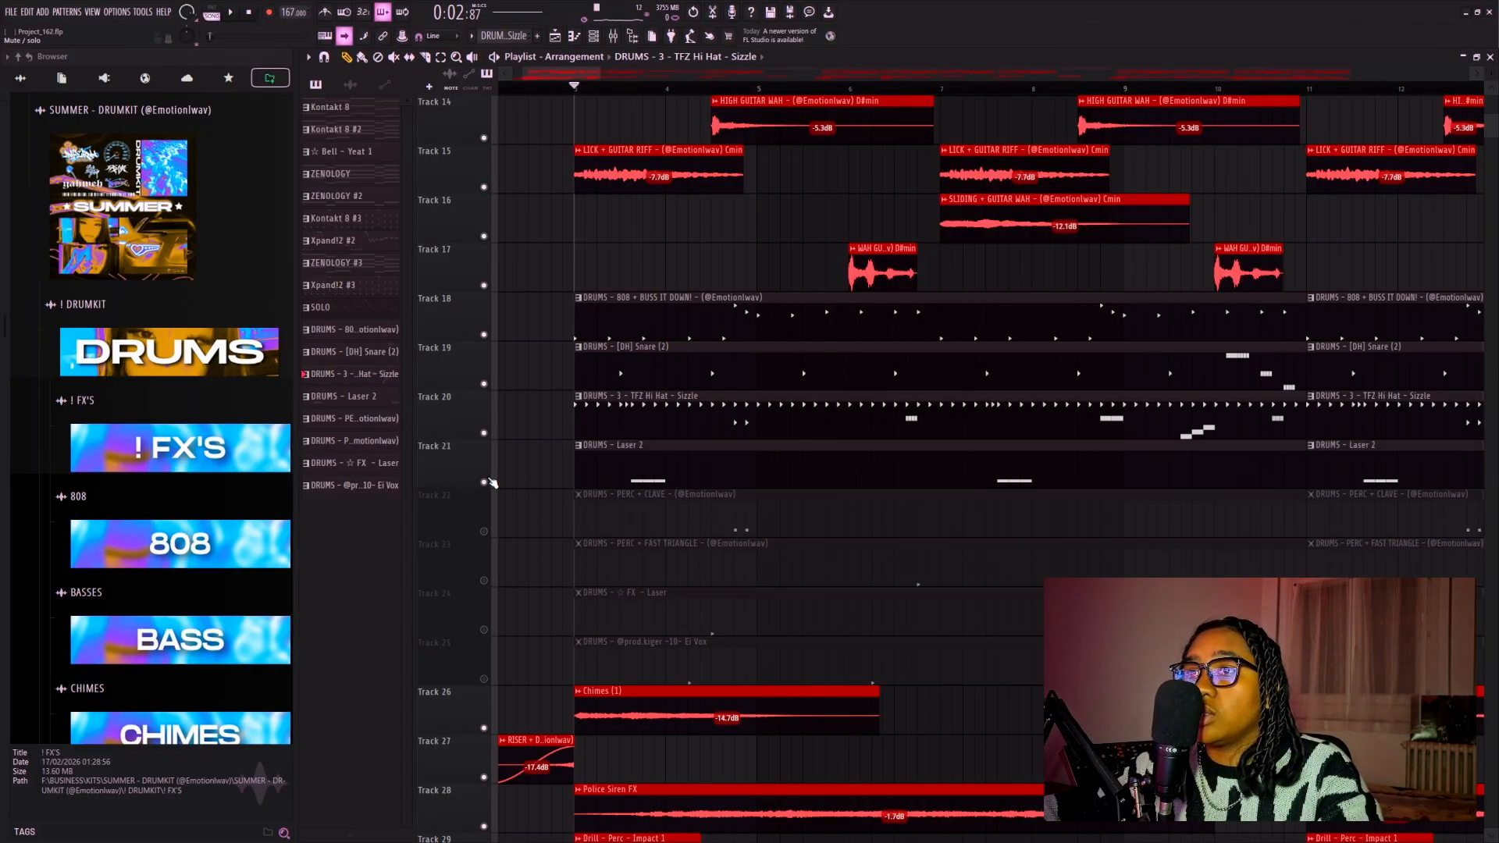
double_click(588, 461)
drag(1077, 261, 396, 335)
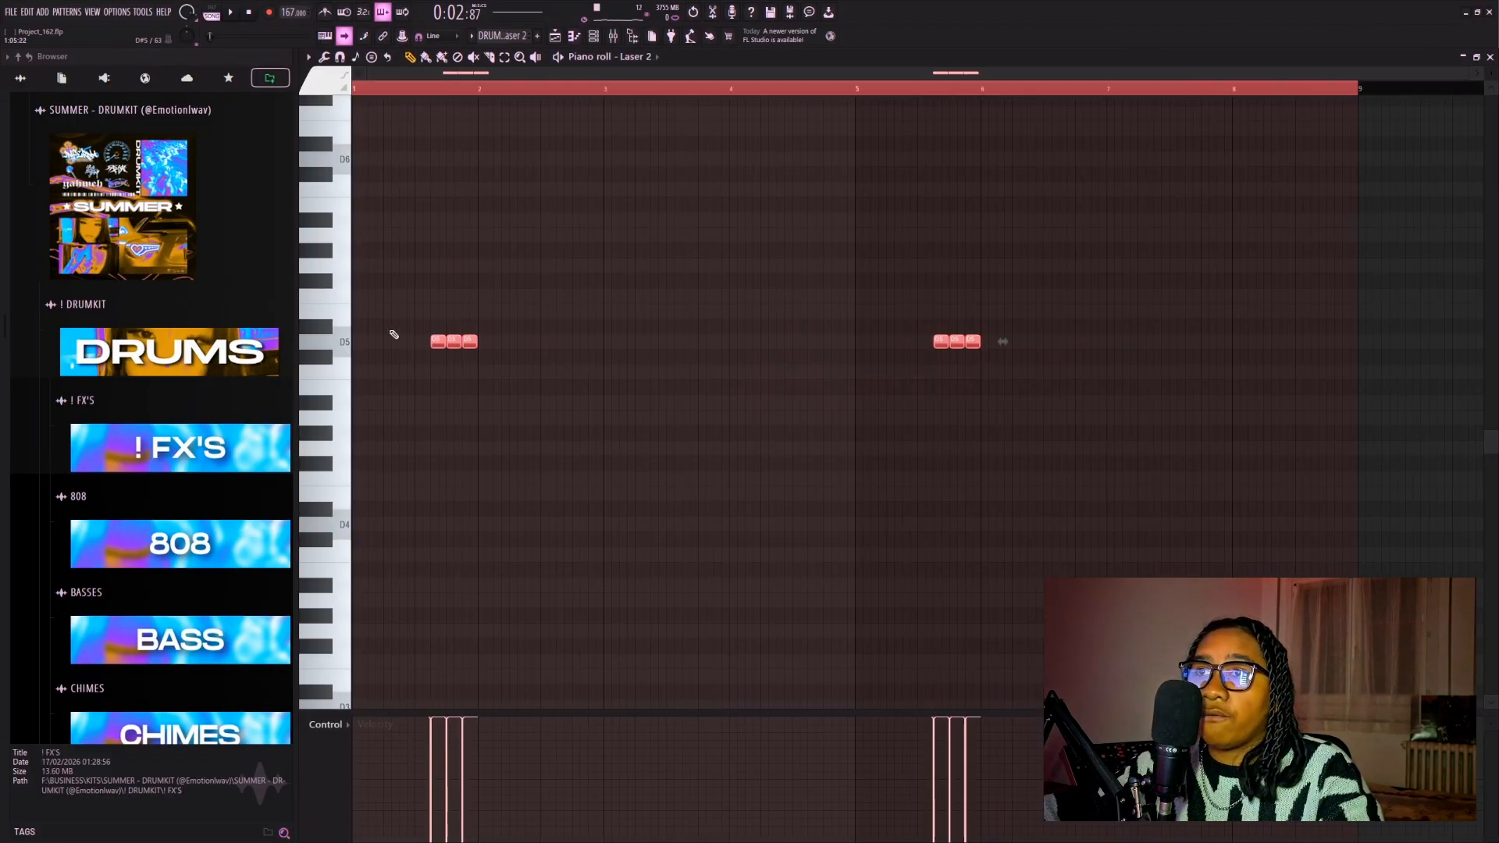
scroll(368, 326, up, 2)
click(458, 429)
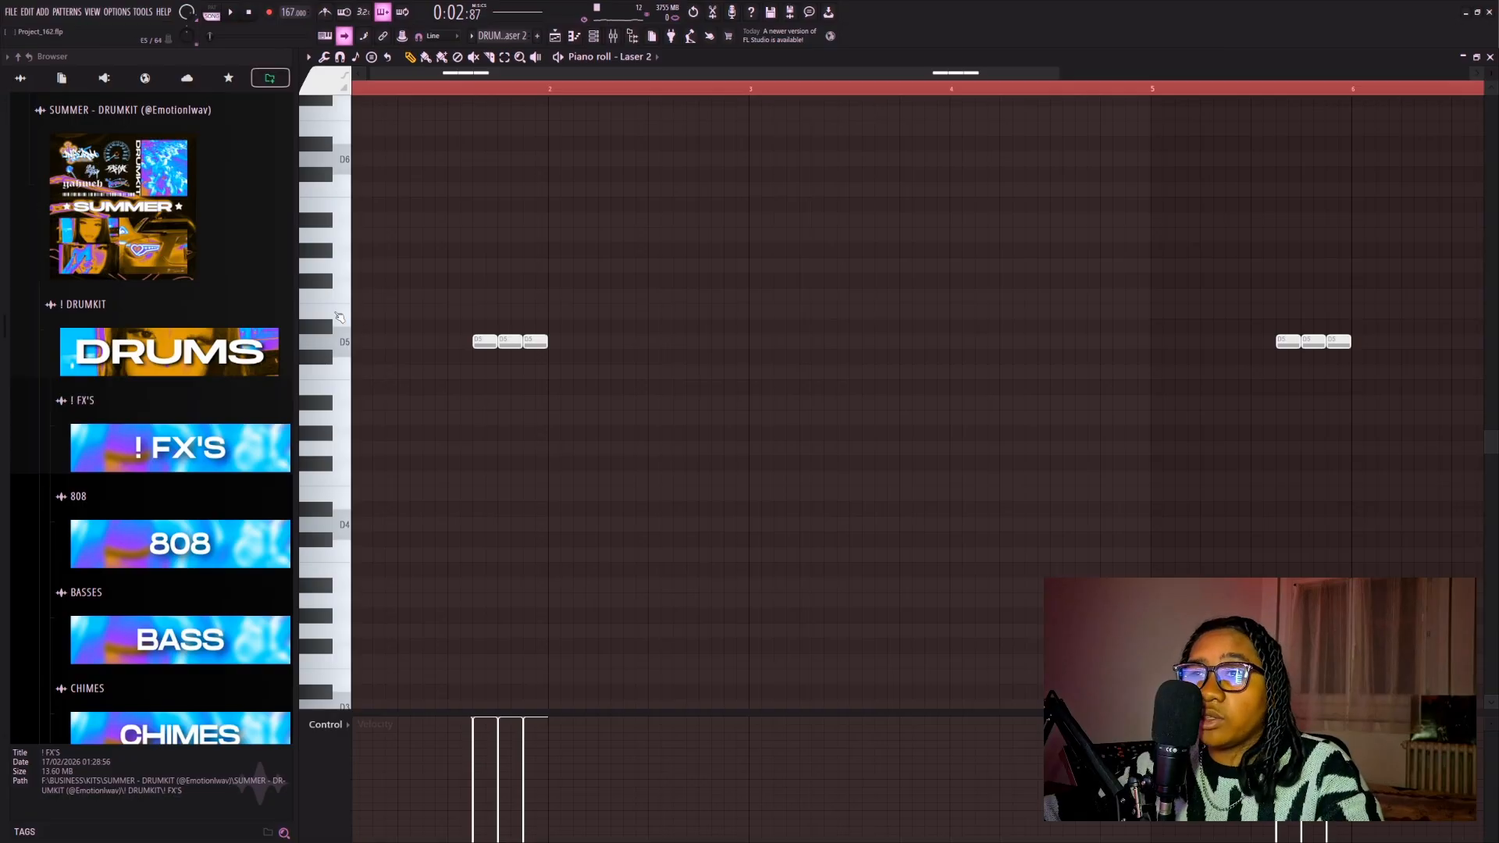
Highlight the three laser notes in bar 1, clear the time selection and play back the Laser 2 pattern
scroll(339, 317, up, 2)
key(ctrl+a)
click(654, 375)
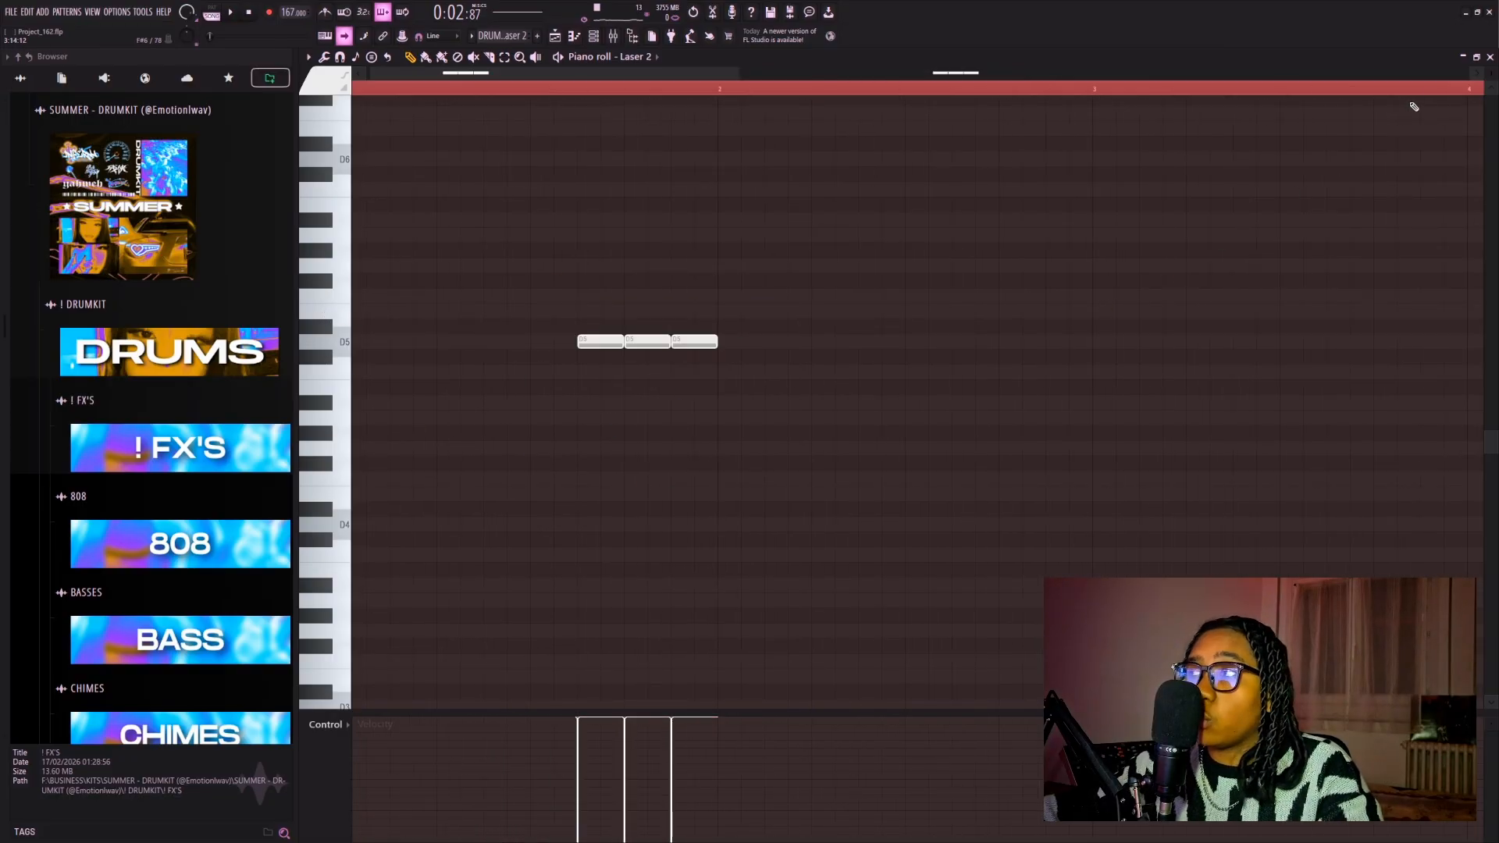
drag(1415, 106, 468, 422)
scroll(469, 422, up, 1)
click(875, 211)
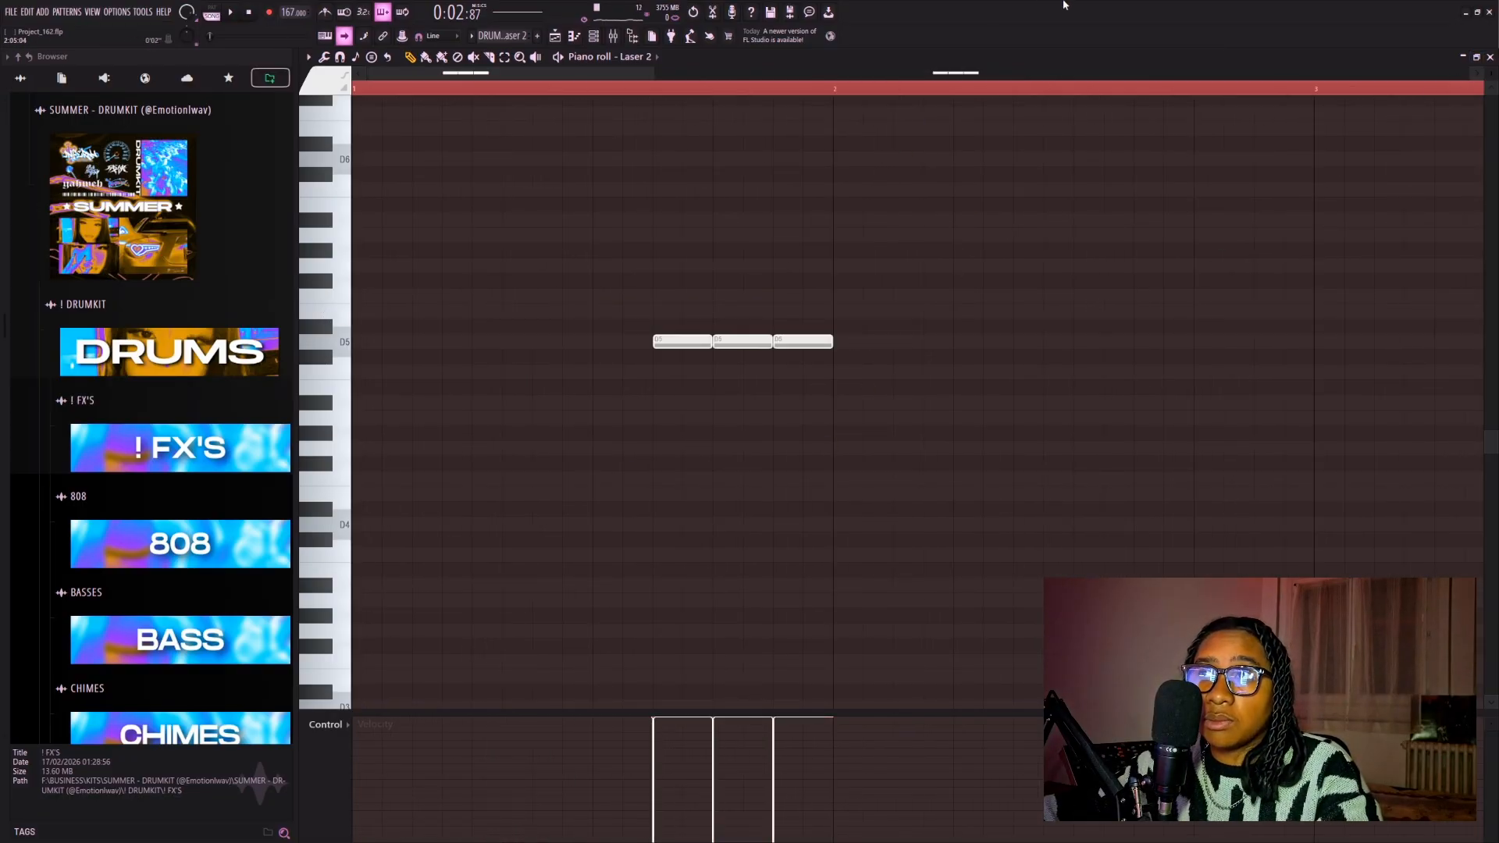
scroll(934, 195, up, 1)
click(941, 90)
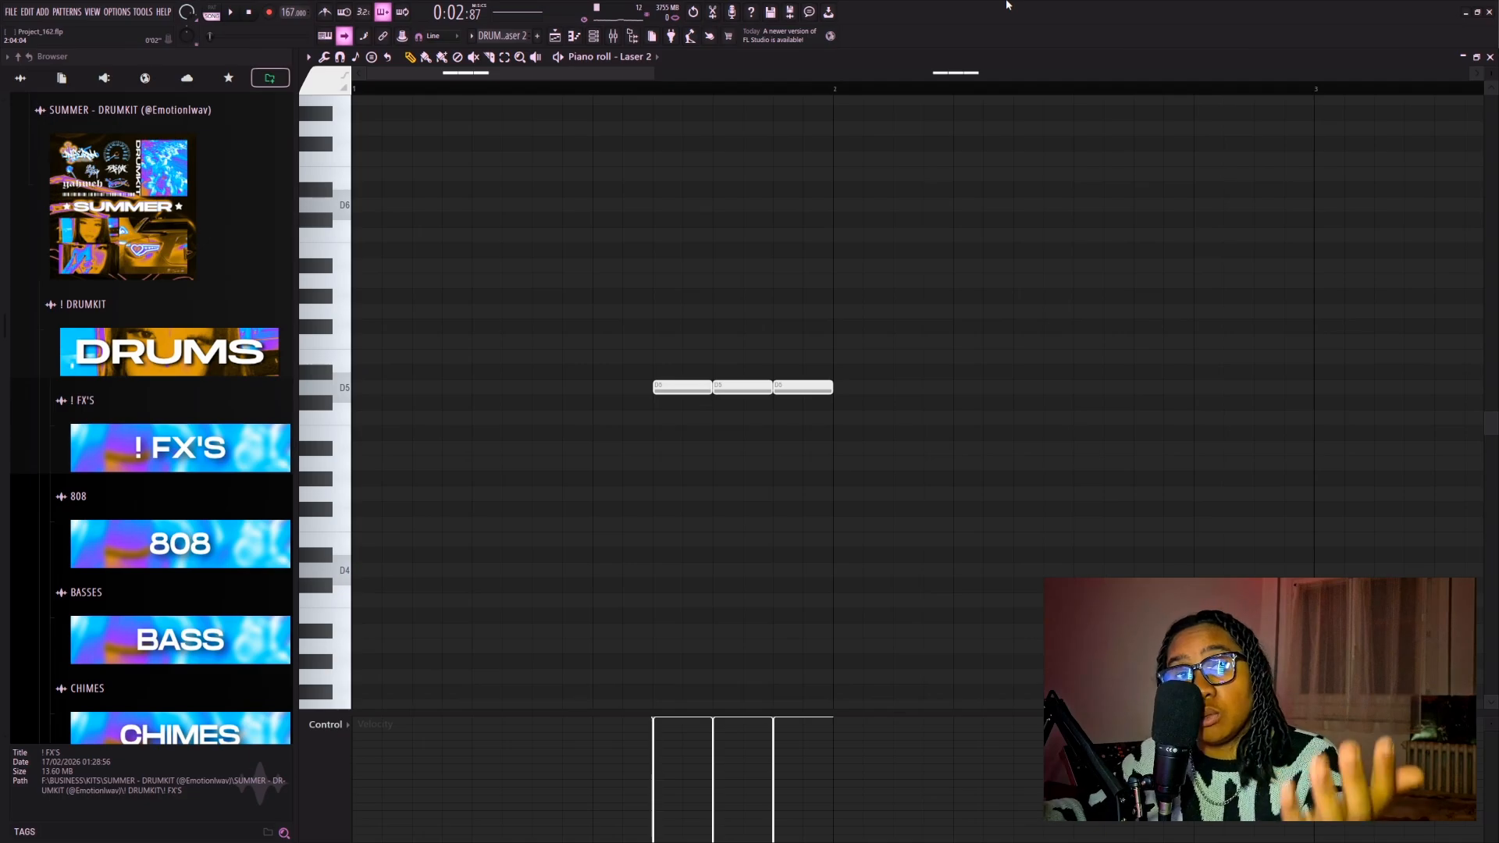
key(space)
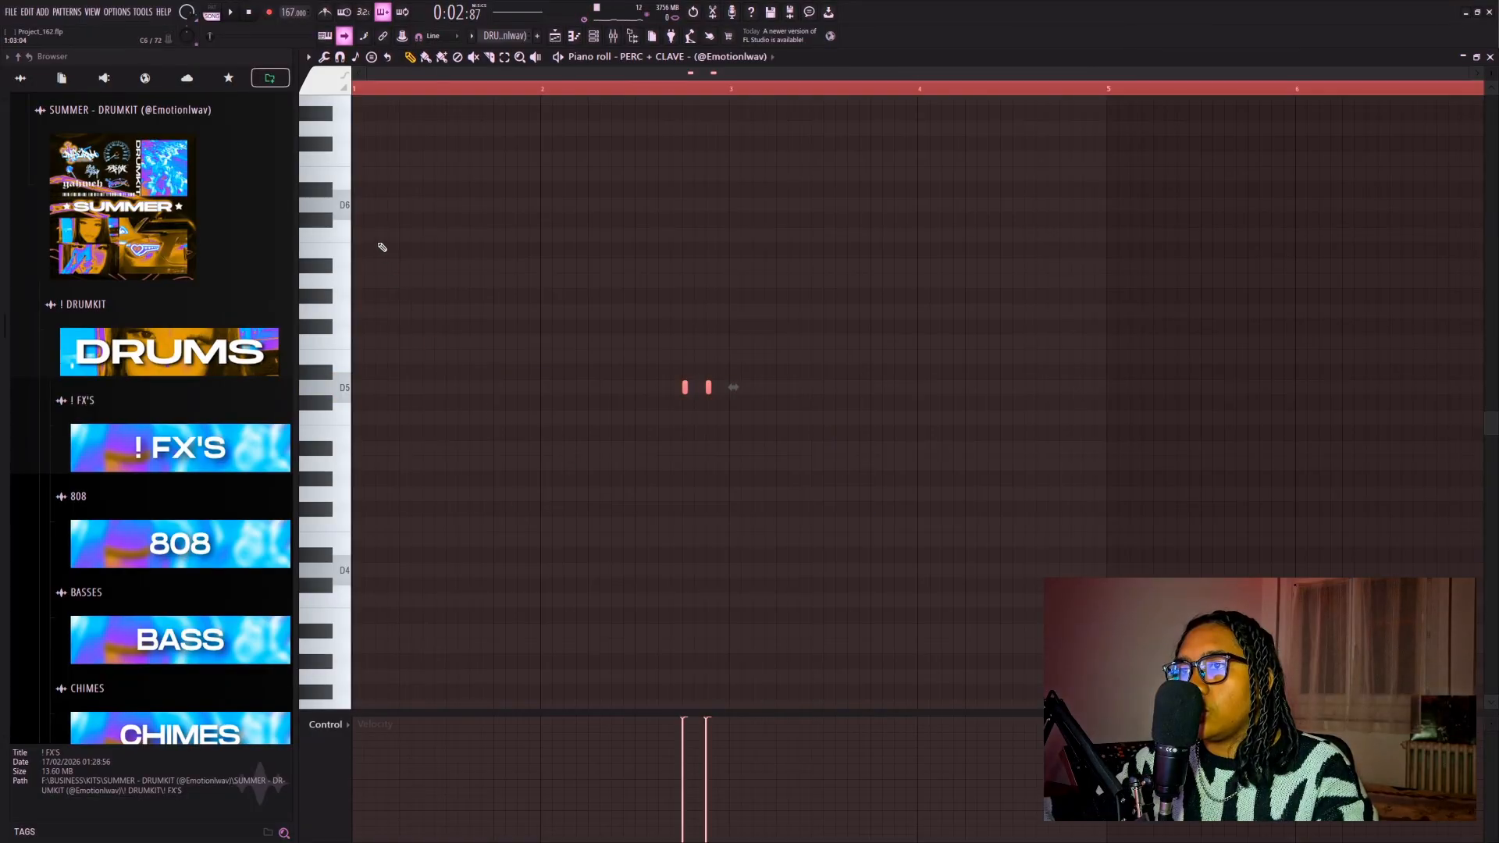
Play back the PERC + CLAVE pattern around its two D5 notes in bar 2
scroll(336, 175, up, 2)
key(space)
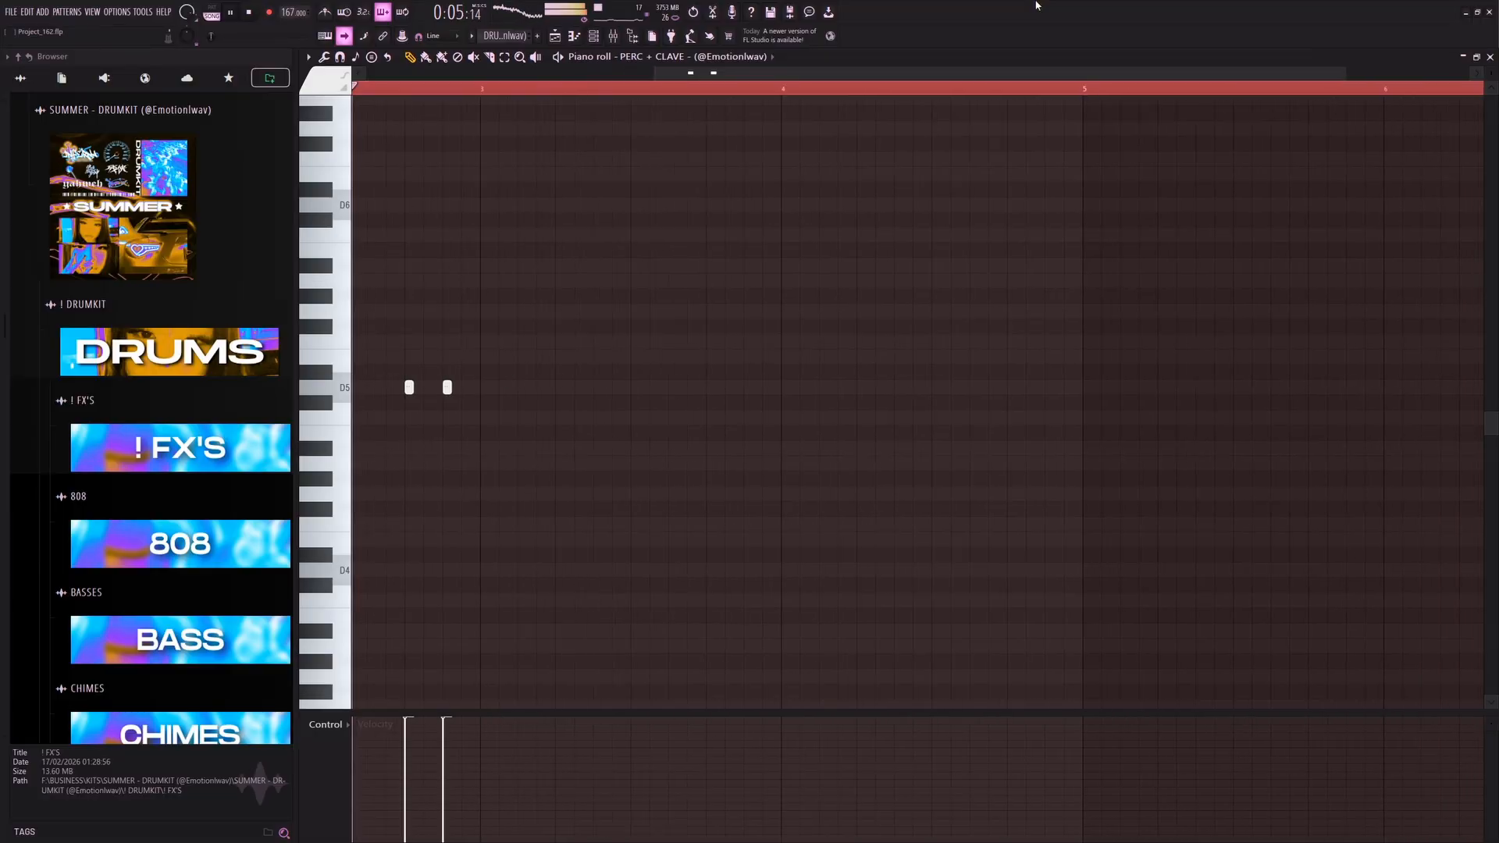
key(space)
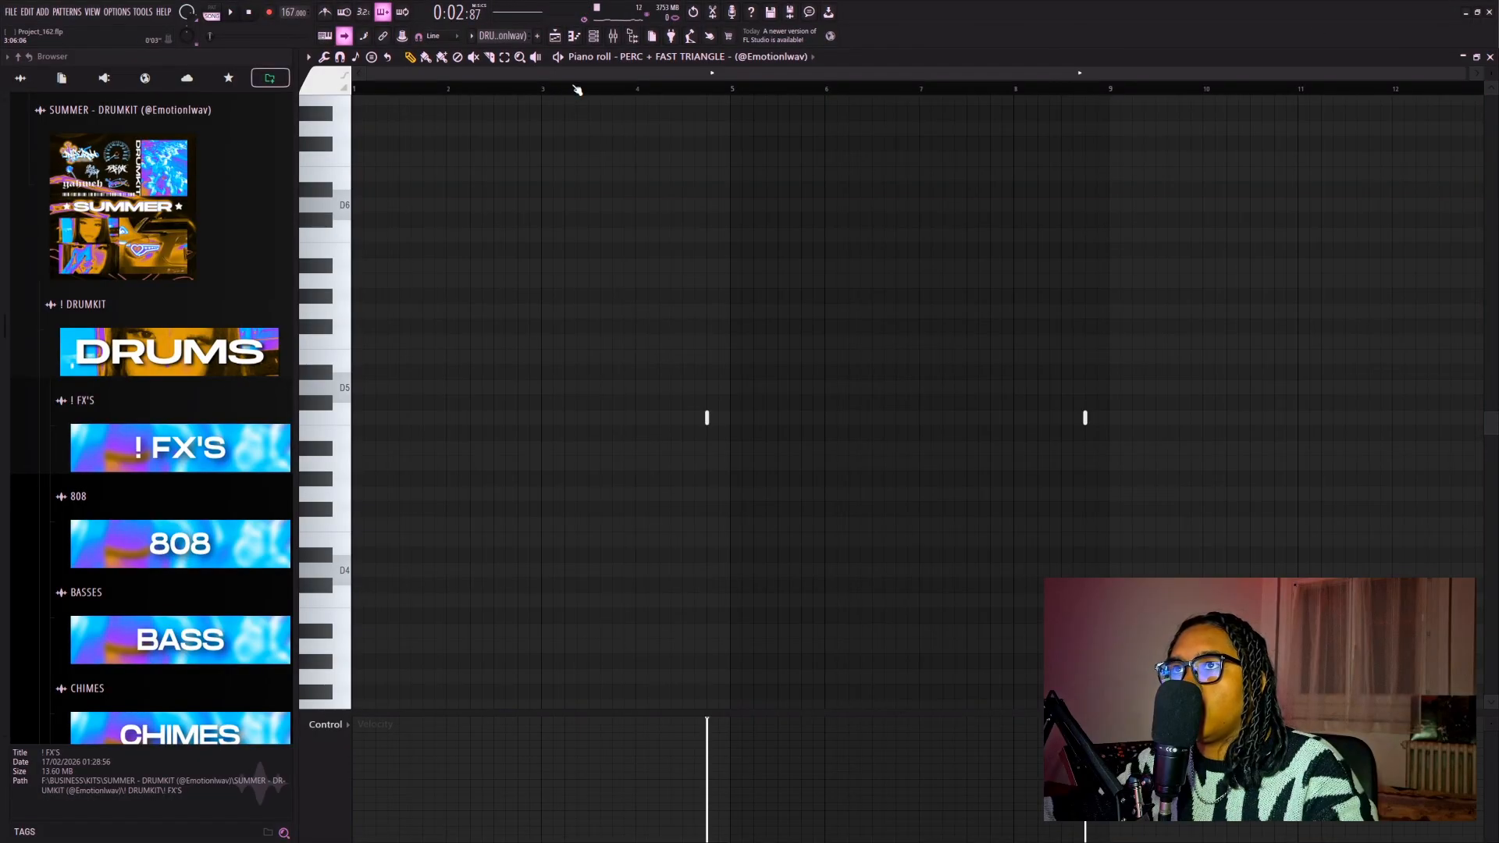
Play back the PERC + FAST TRIANGLE and FX - Laser patterns around their notes in bars 4 and 2
scroll(586, 317, up, 5)
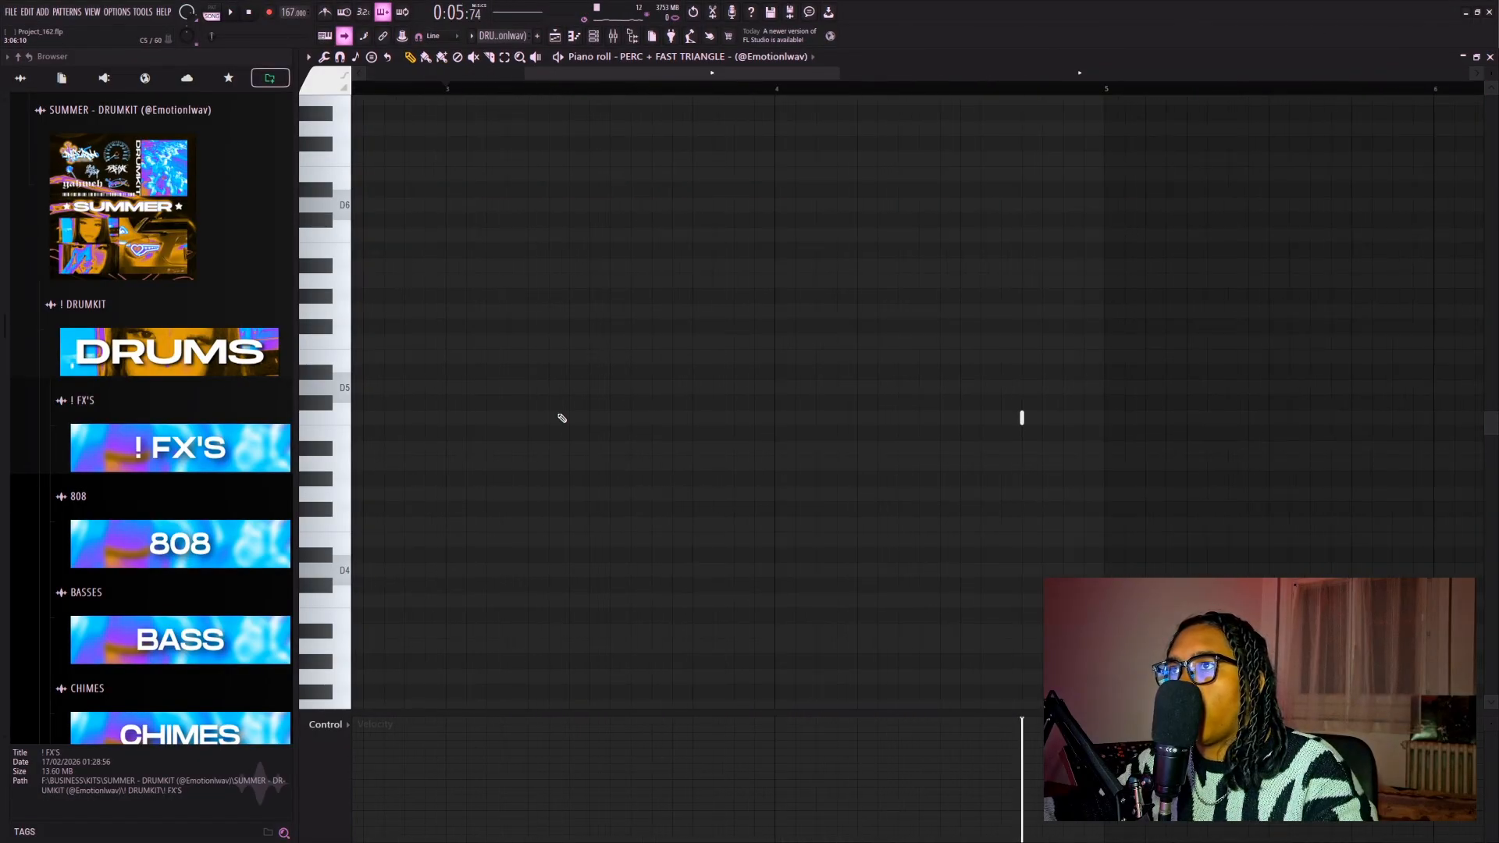
key(space)
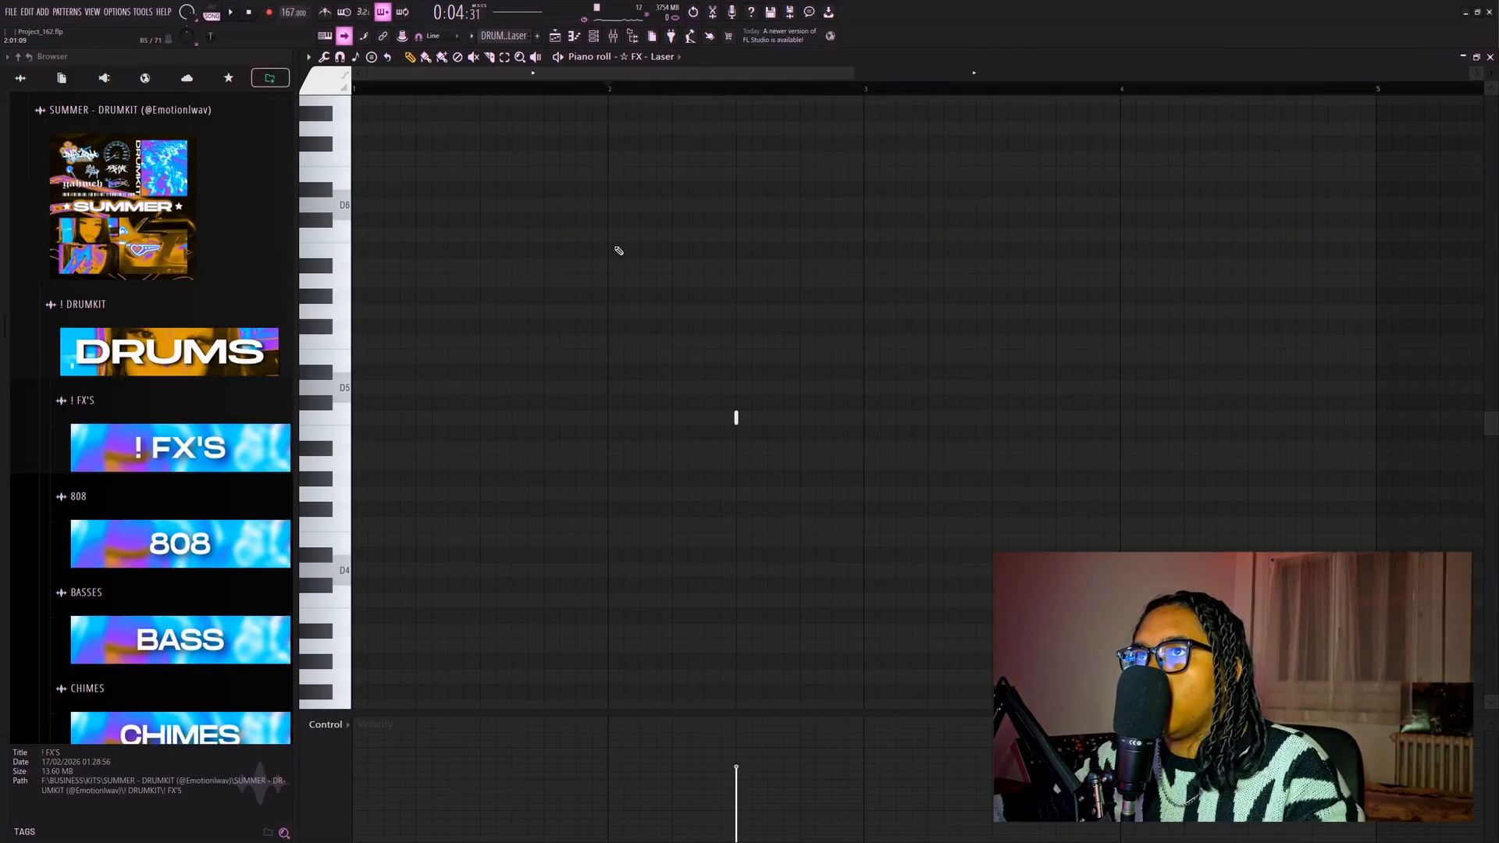
key(space)
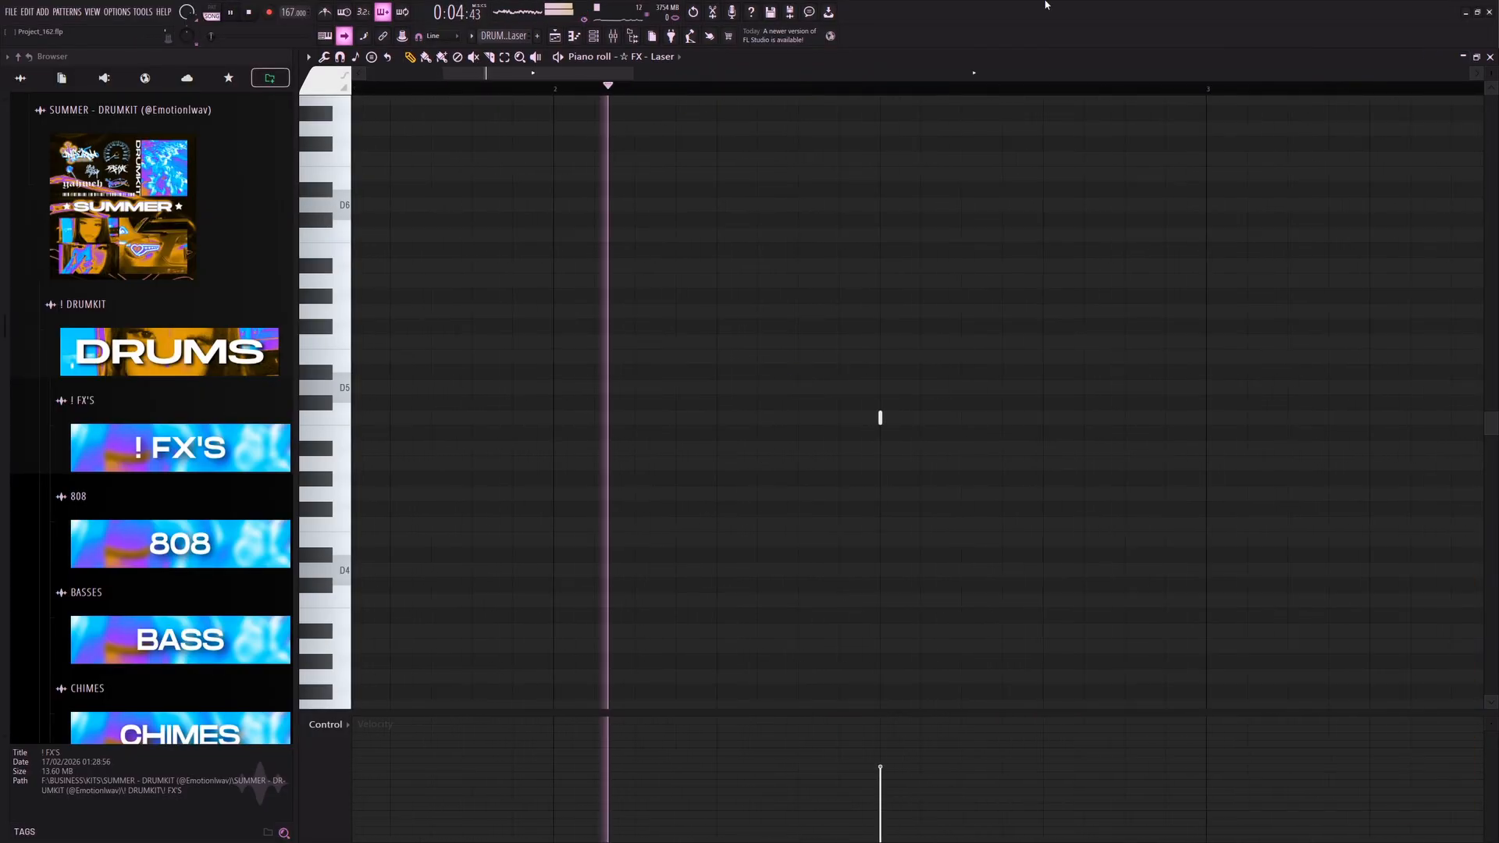